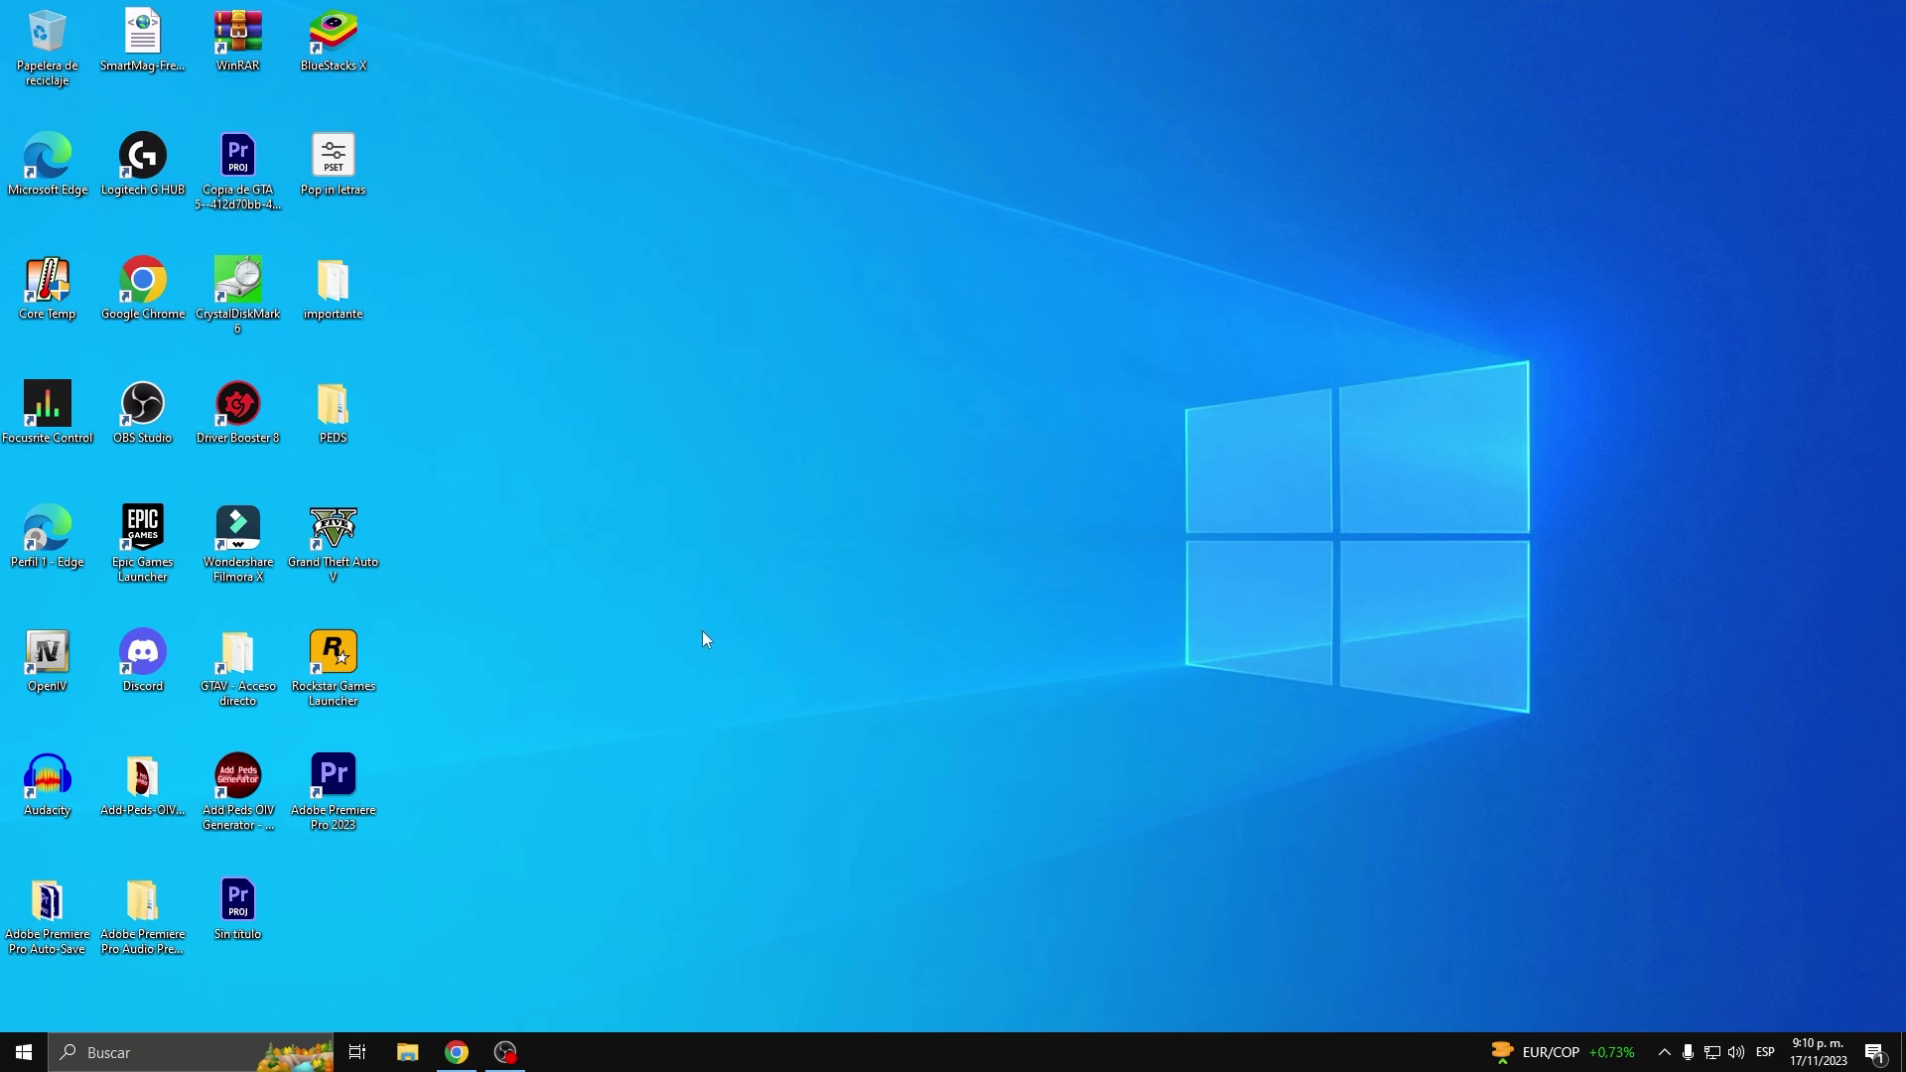
Switch to Chrome, download the free Windows version of iMyFone ChatsBack from the product page, and launch the downloaded installer.
click(456, 1052)
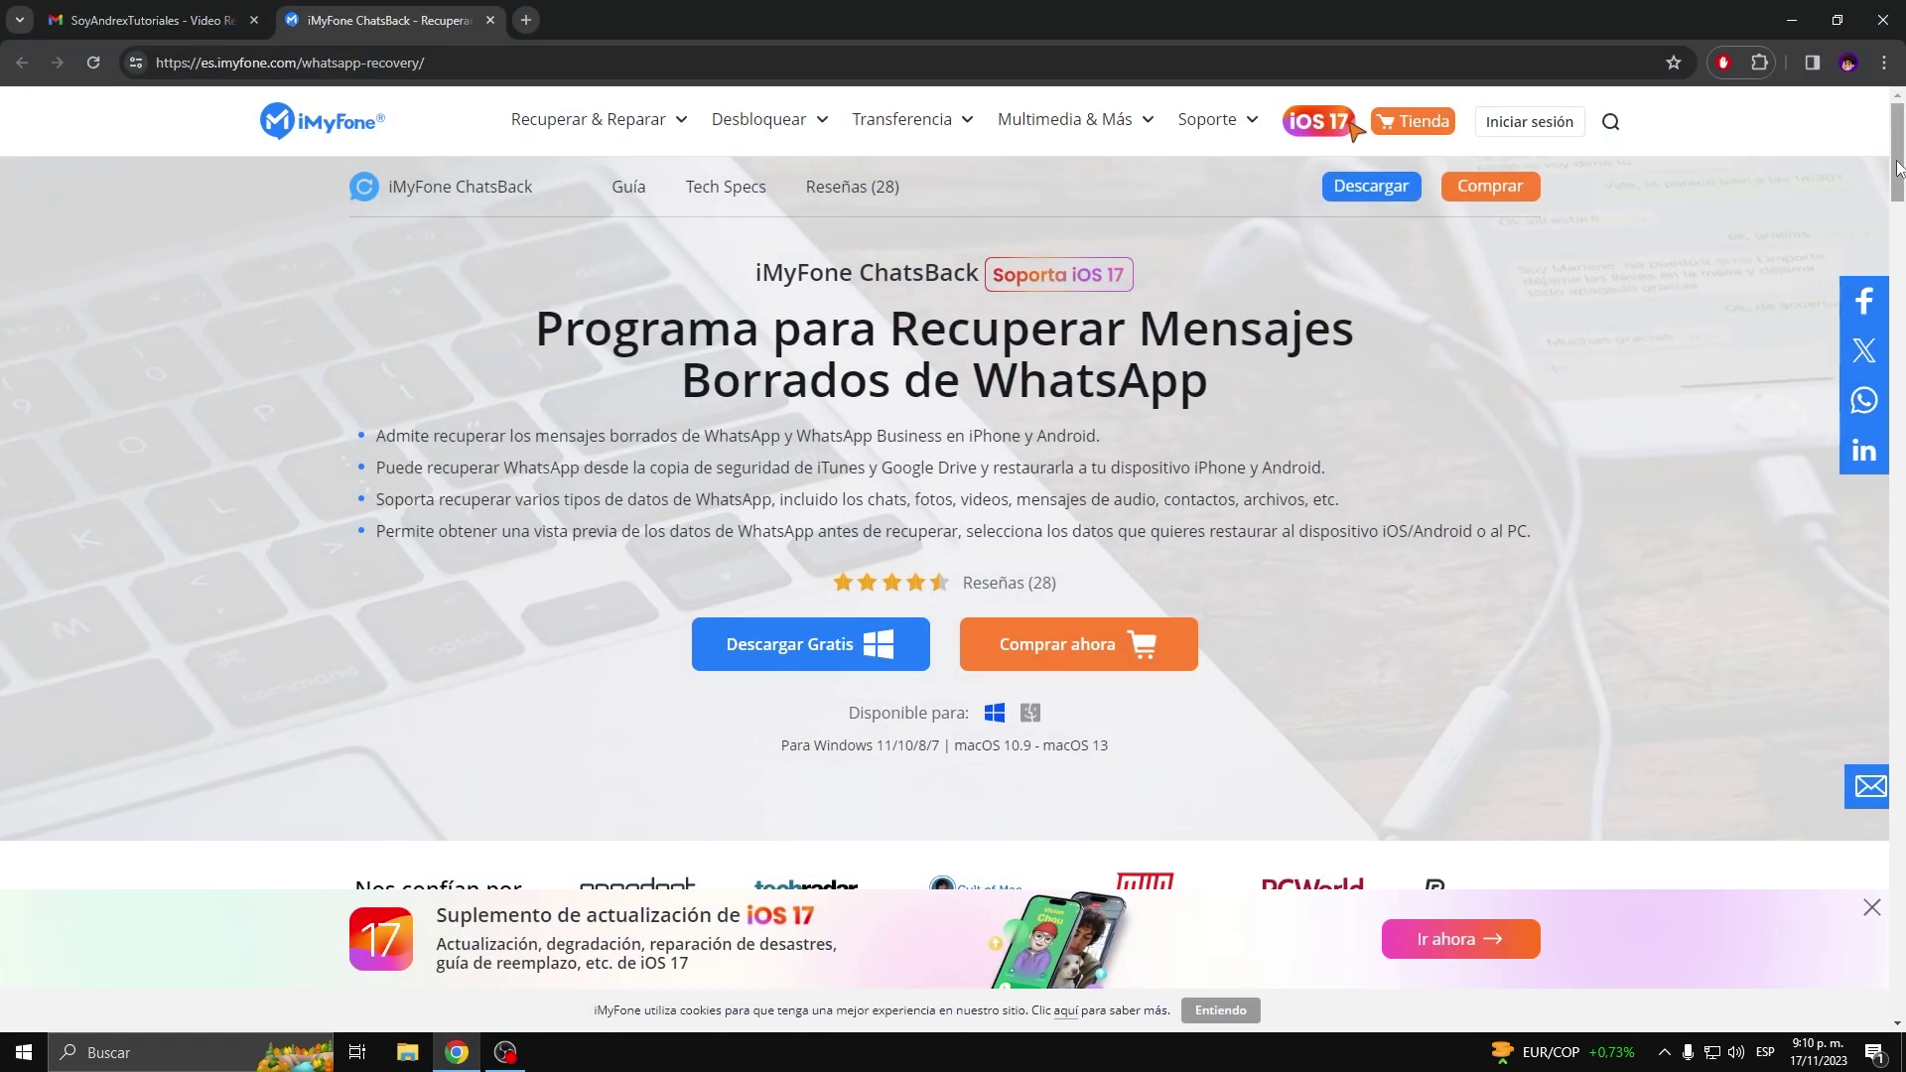
mouse_move(1897, 167)
mouse_down()
mouse_move(1894, 432)
mouse_move(1897, 136)
mouse_up()
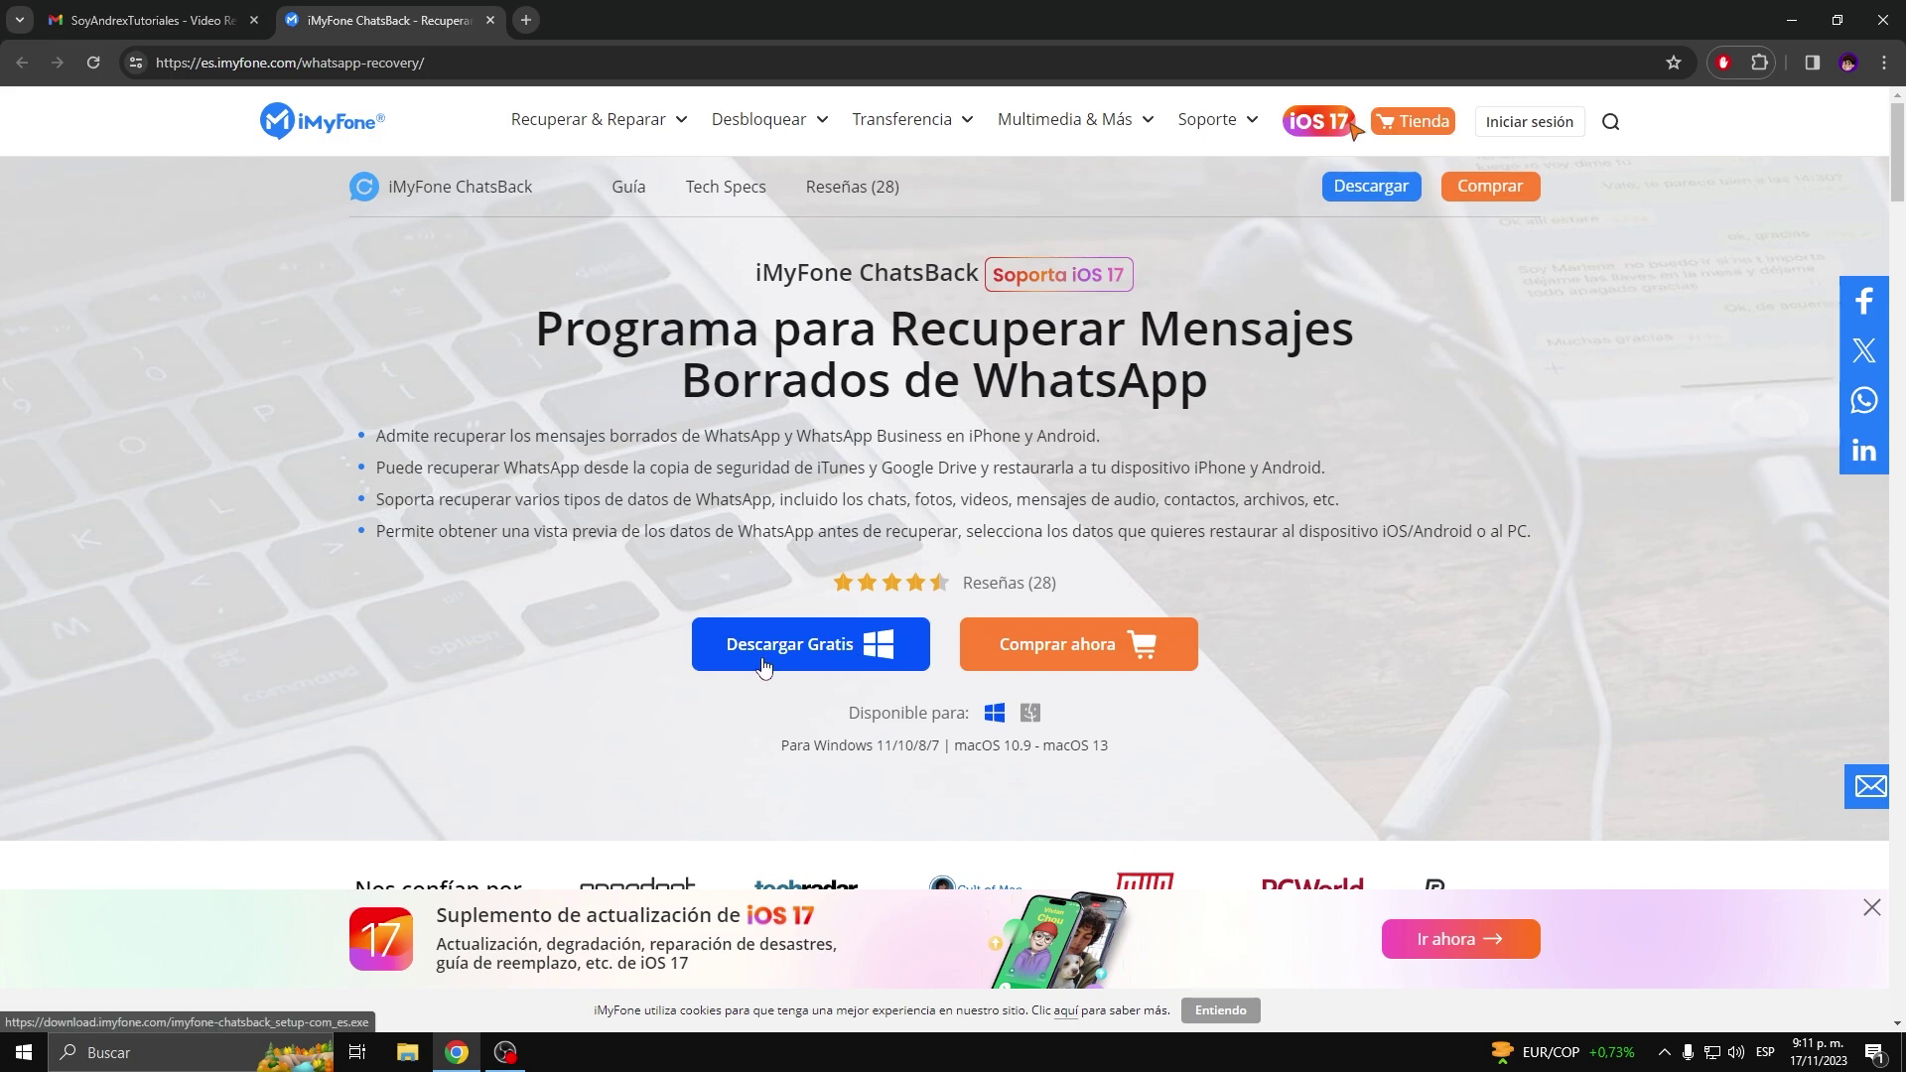
click(839, 648)
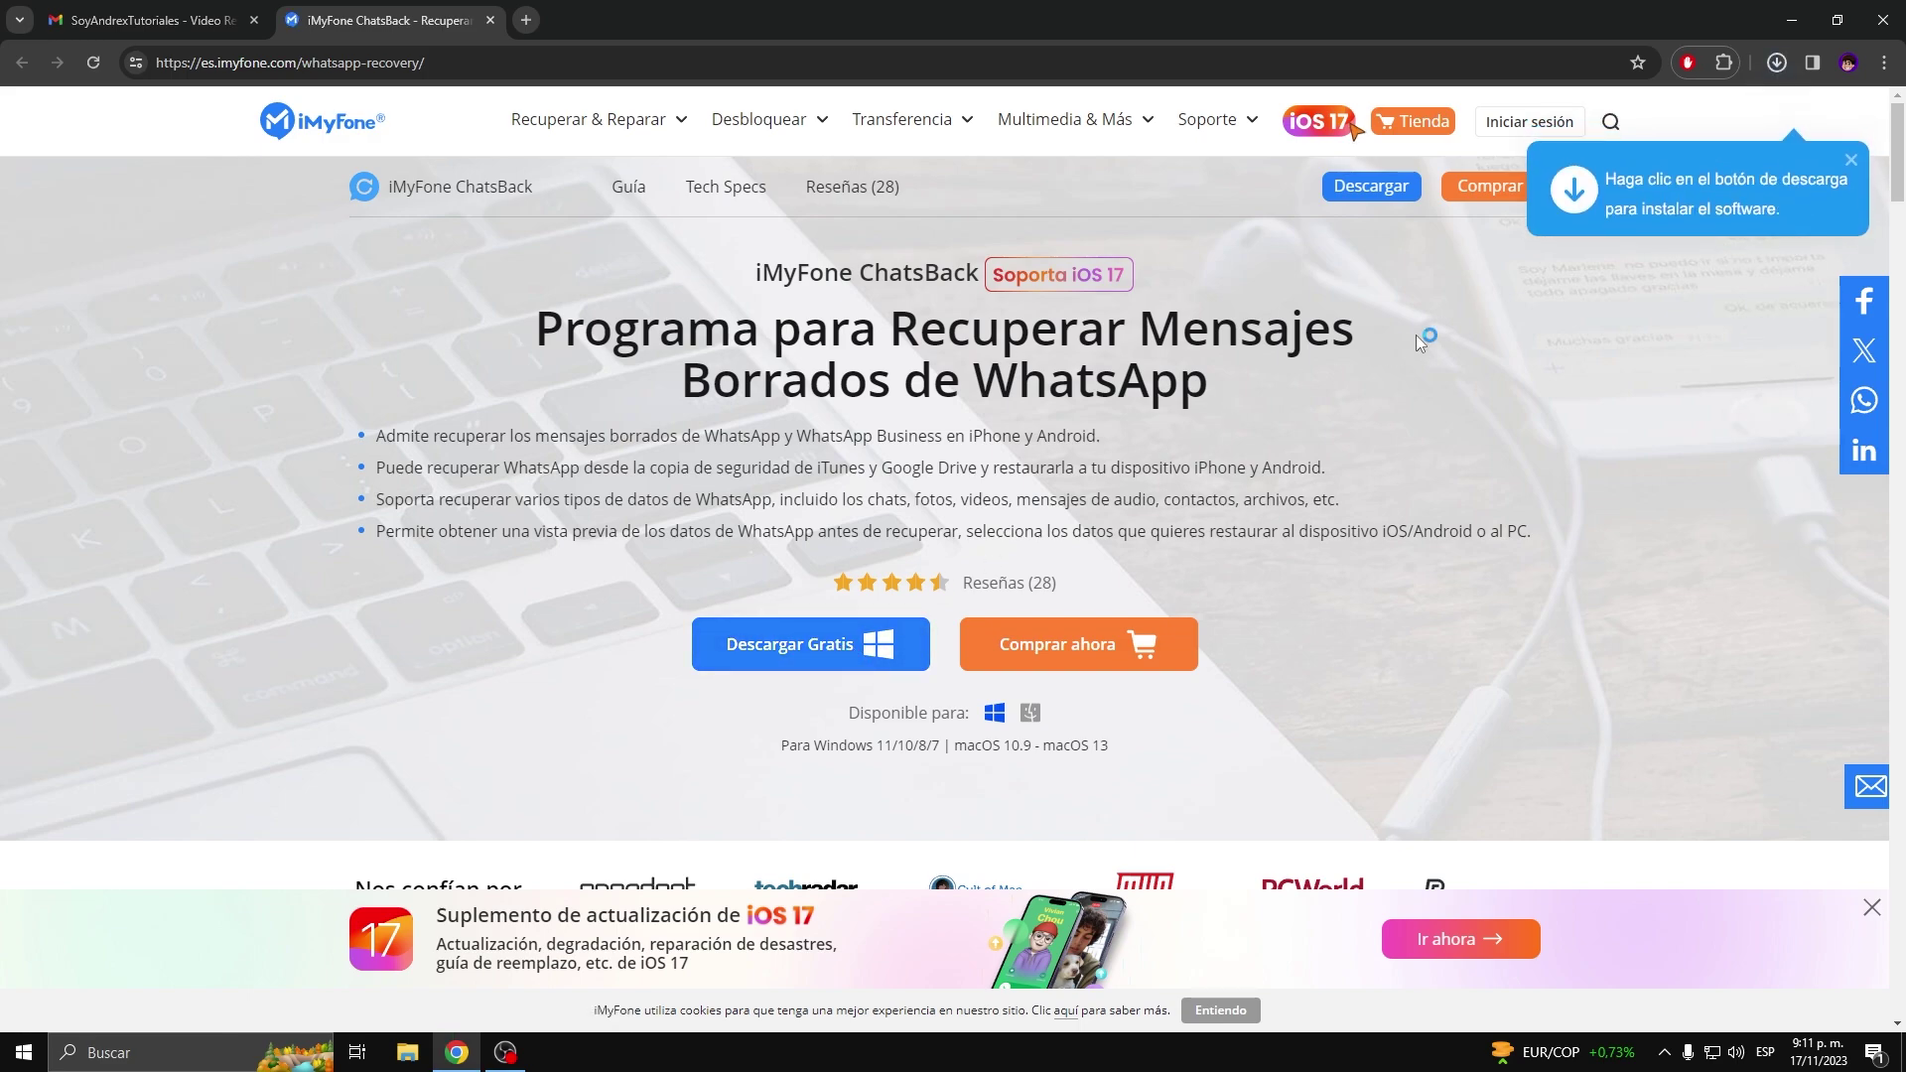
click(1776, 62)
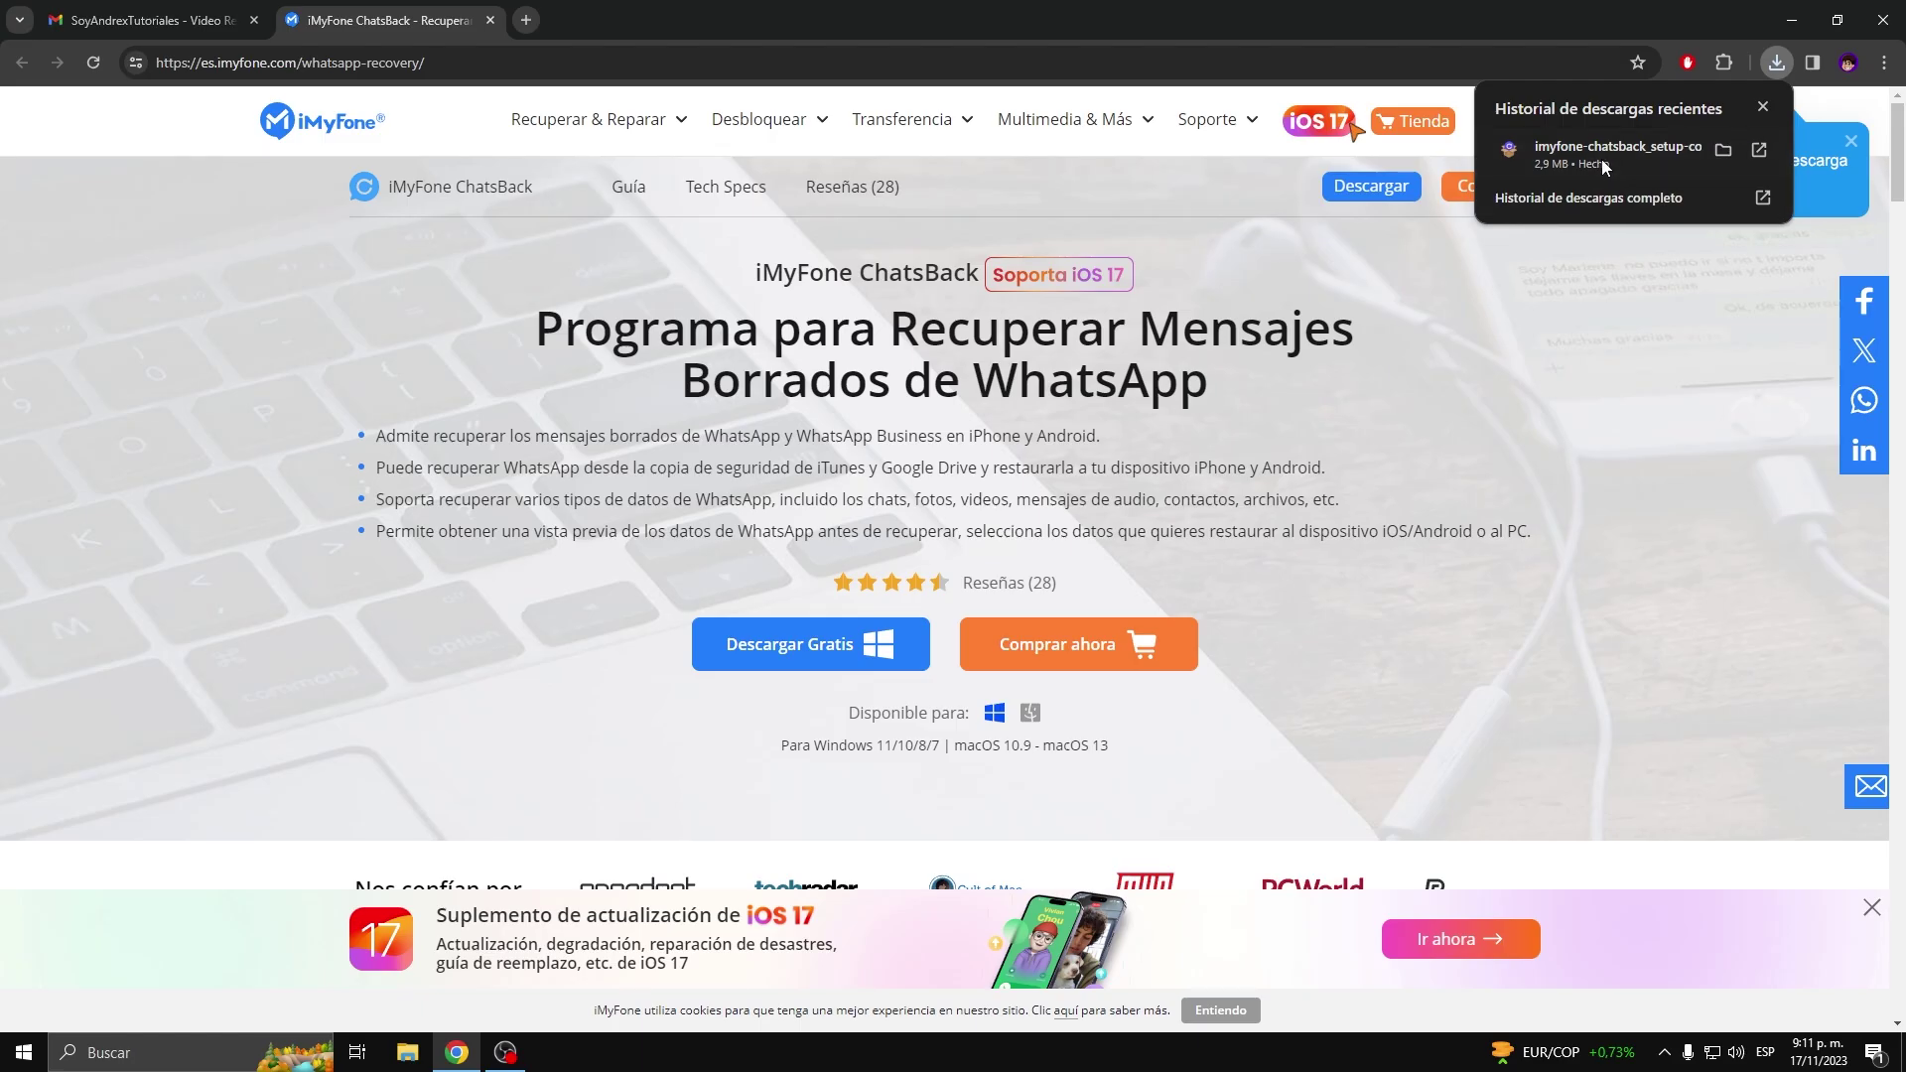
click(1608, 159)
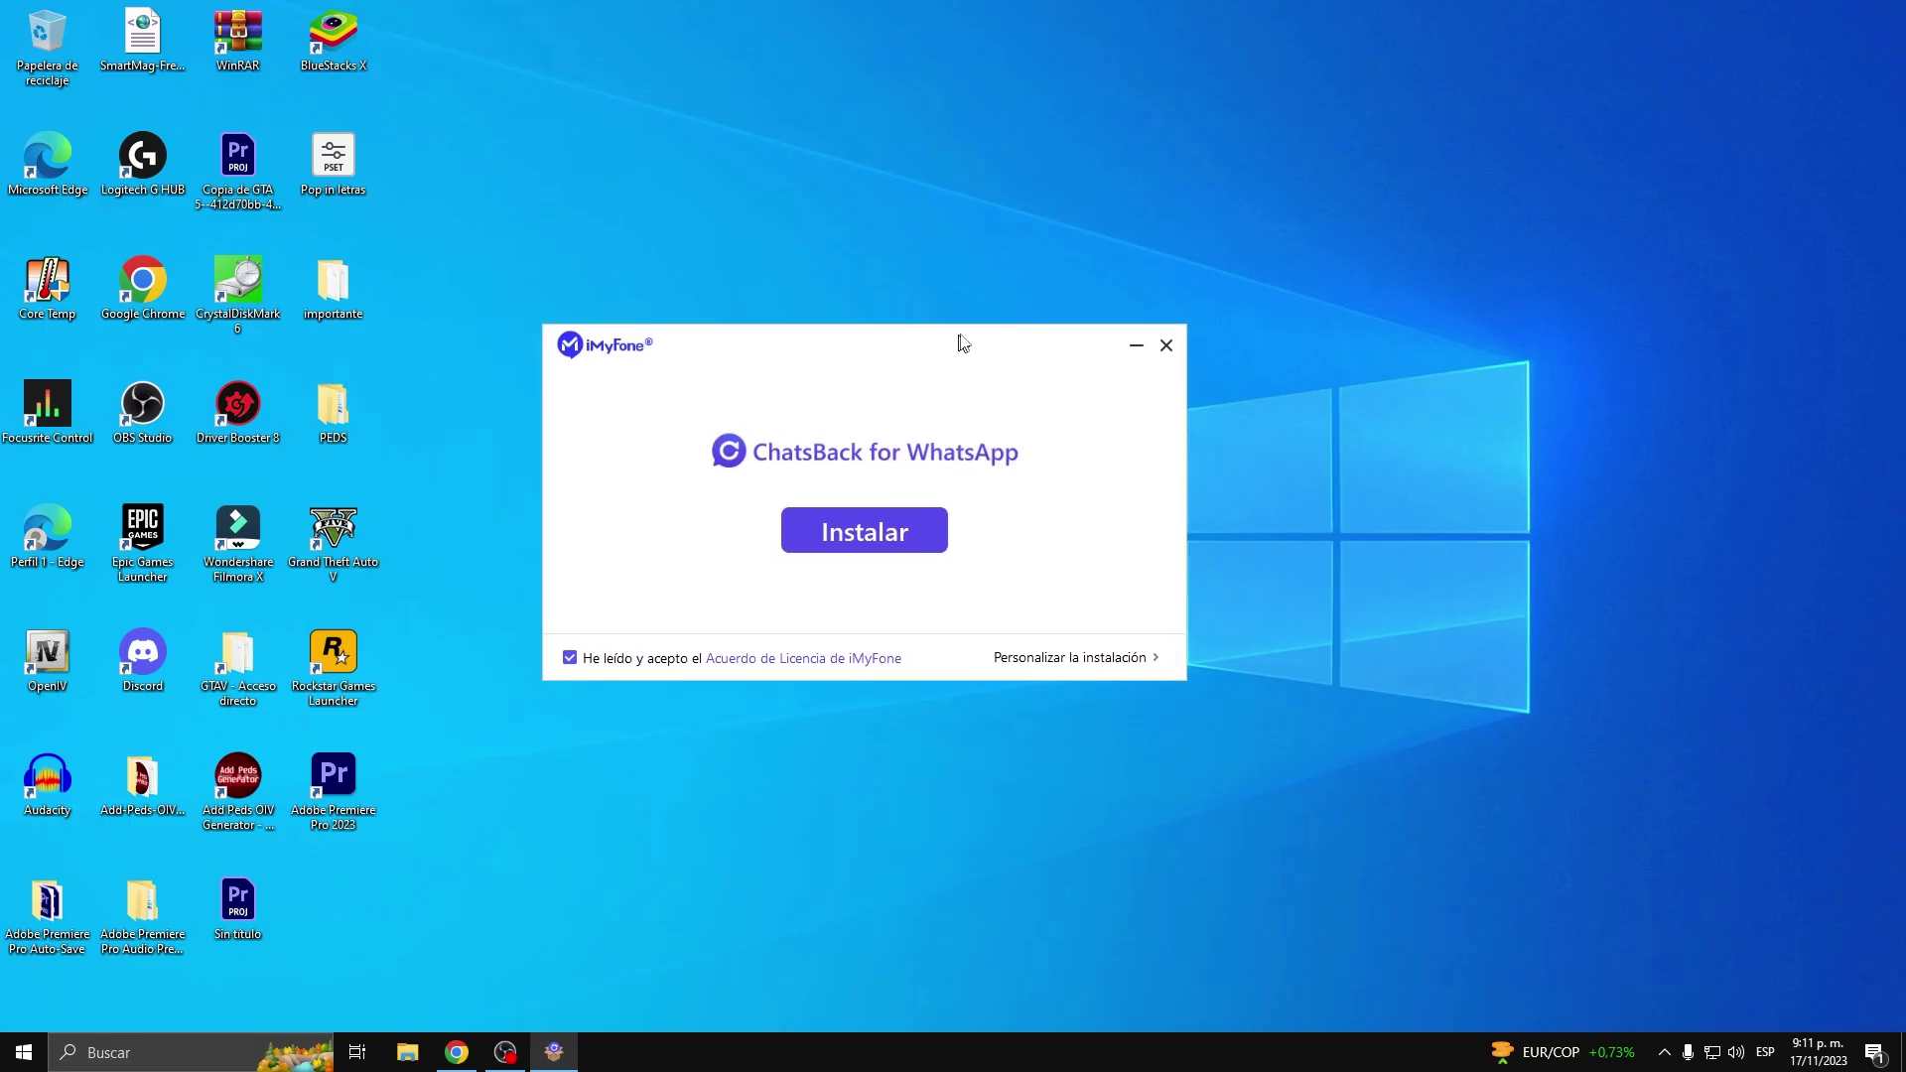
Install ChatsBack for WhatsApp with the default installation settings.
mouse_move(961, 341)
mouse_down()
mouse_move(1042, 340)
mouse_move(984, 343)
mouse_up()
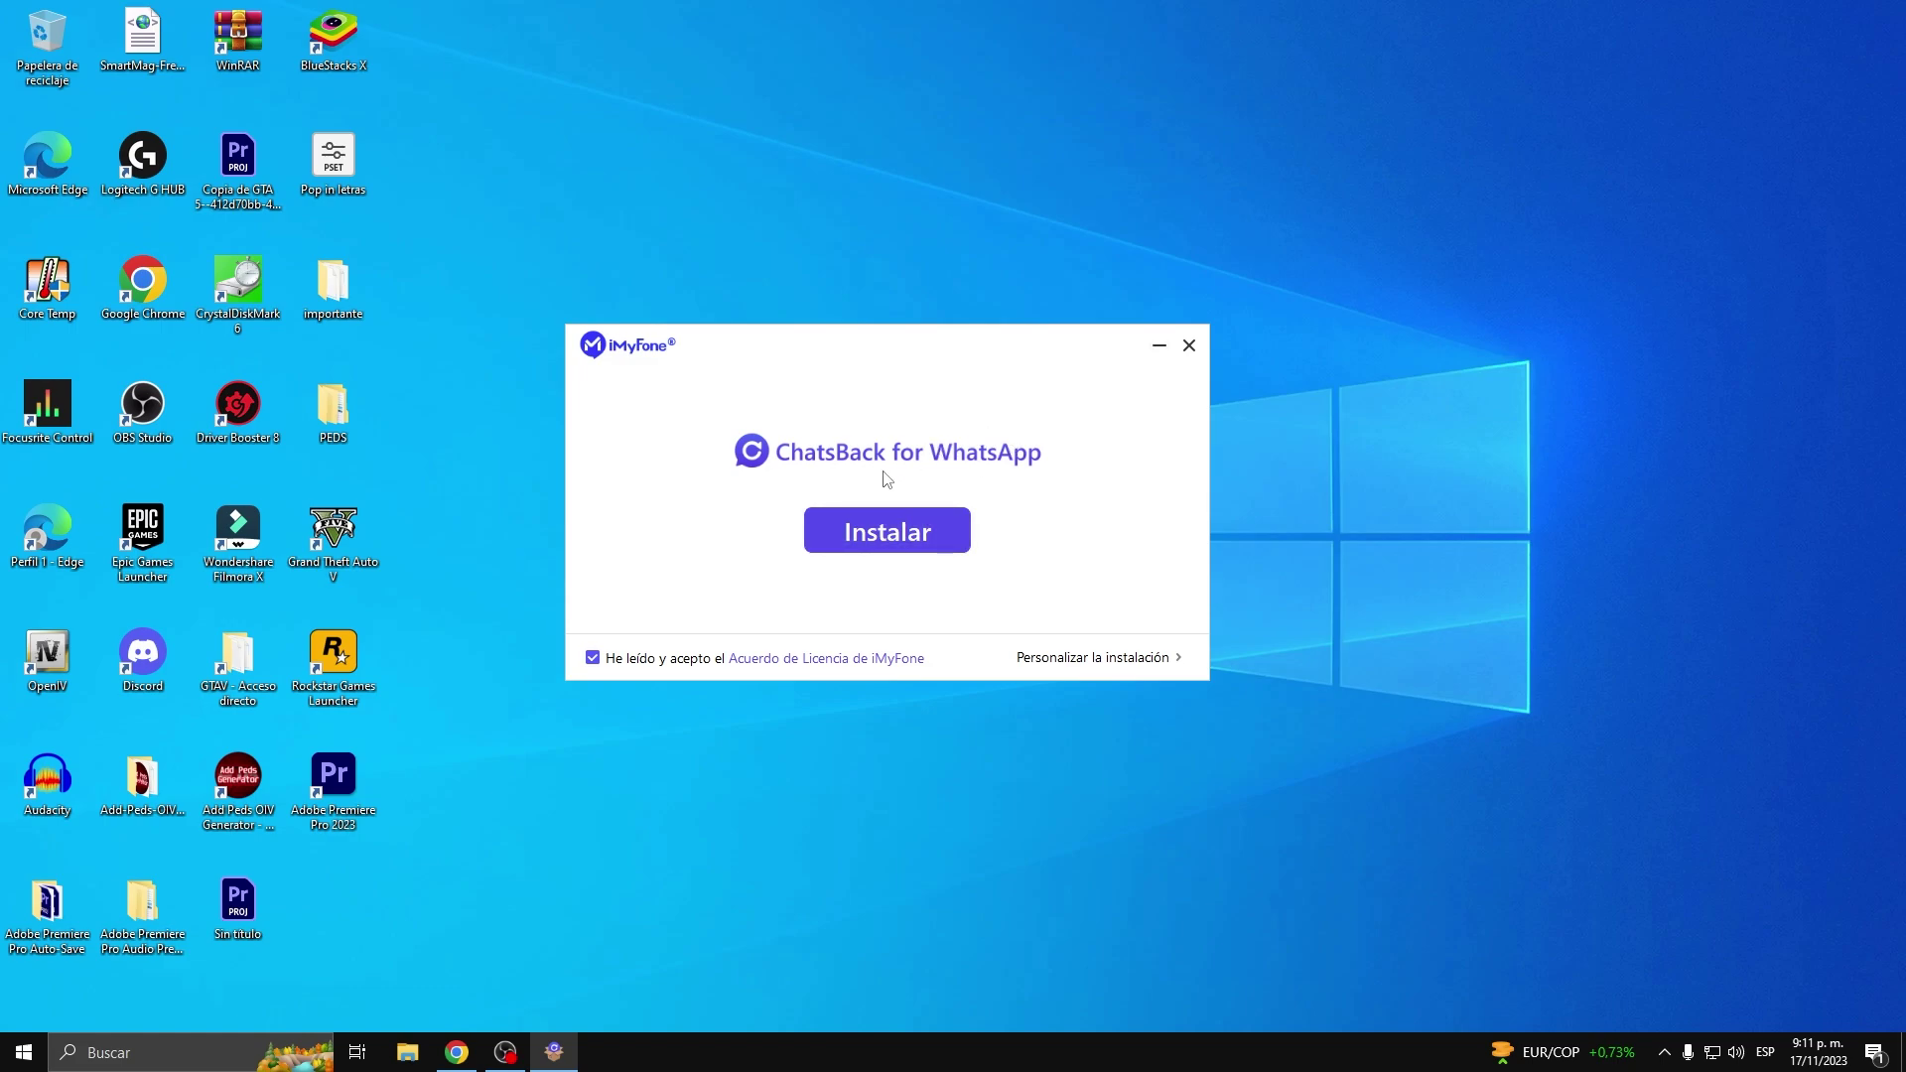
click(891, 534)
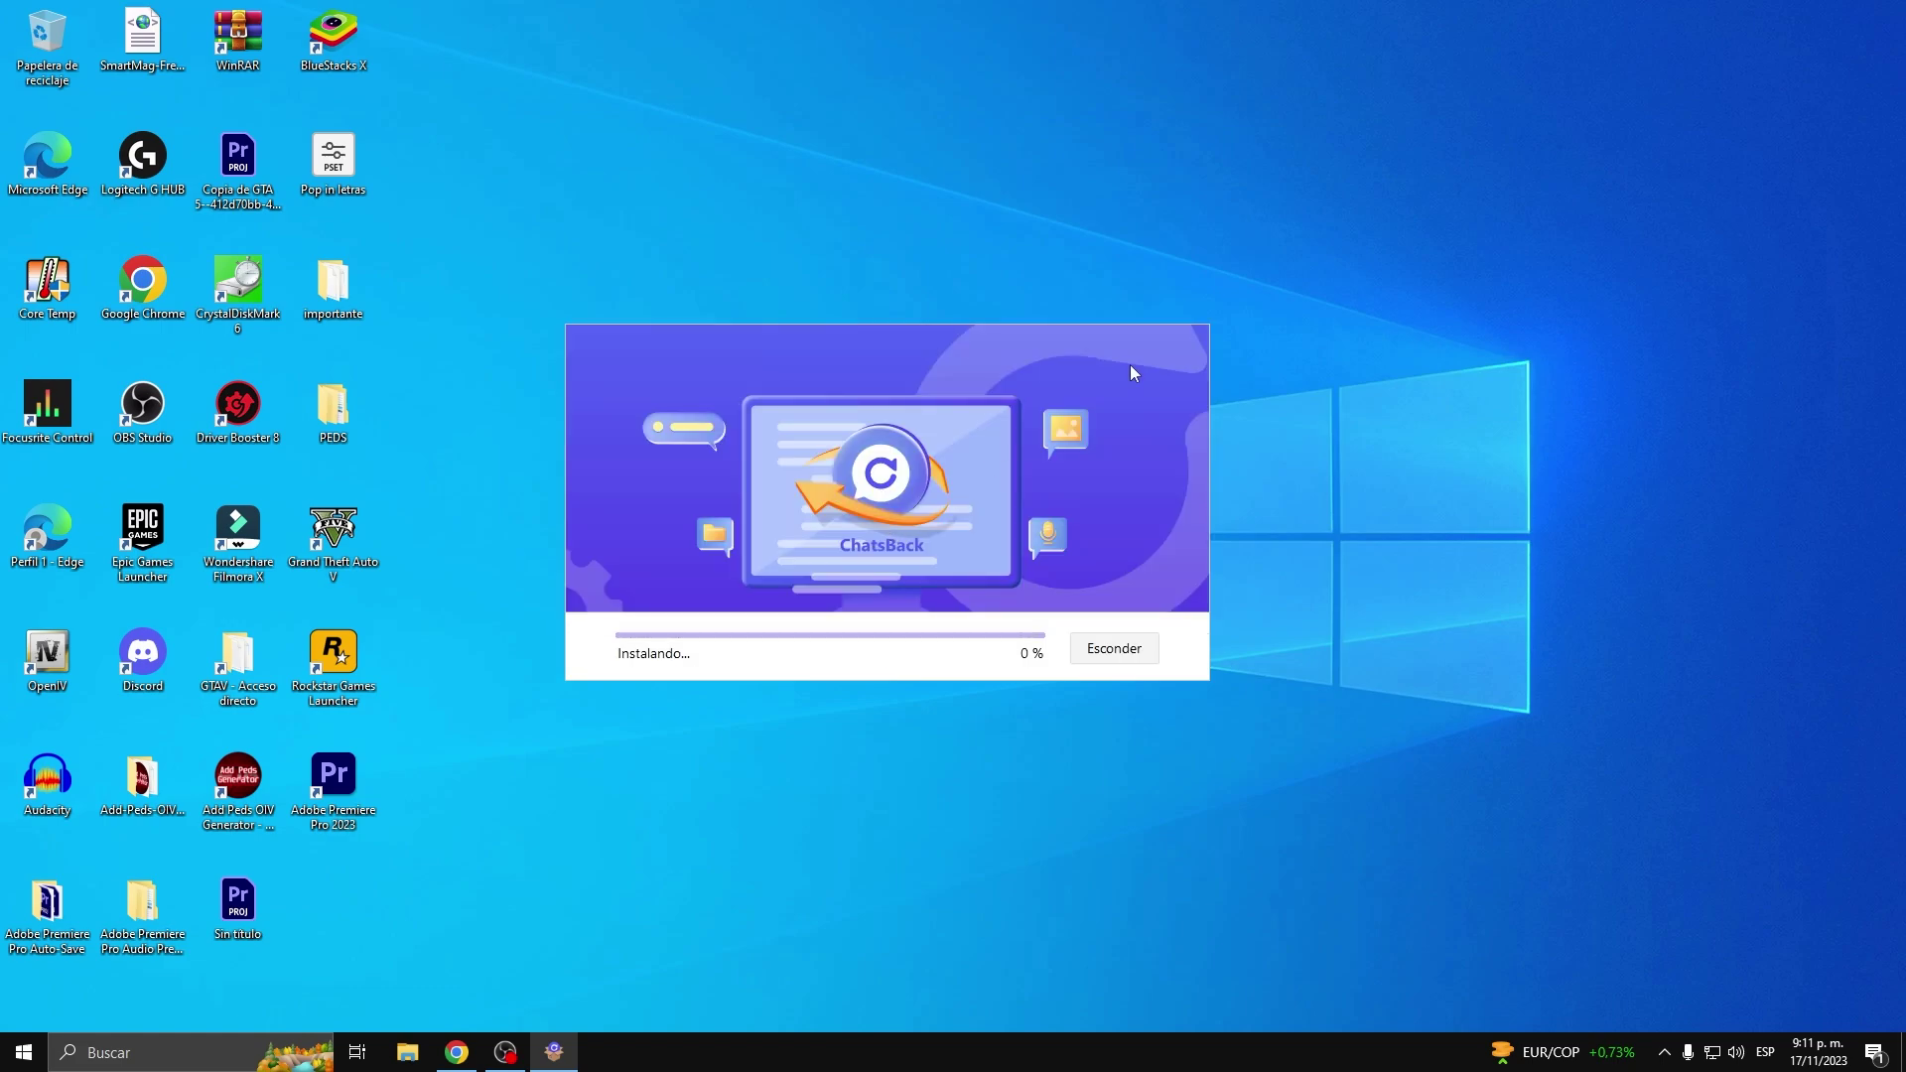
drag(940, 354, 979, 334)
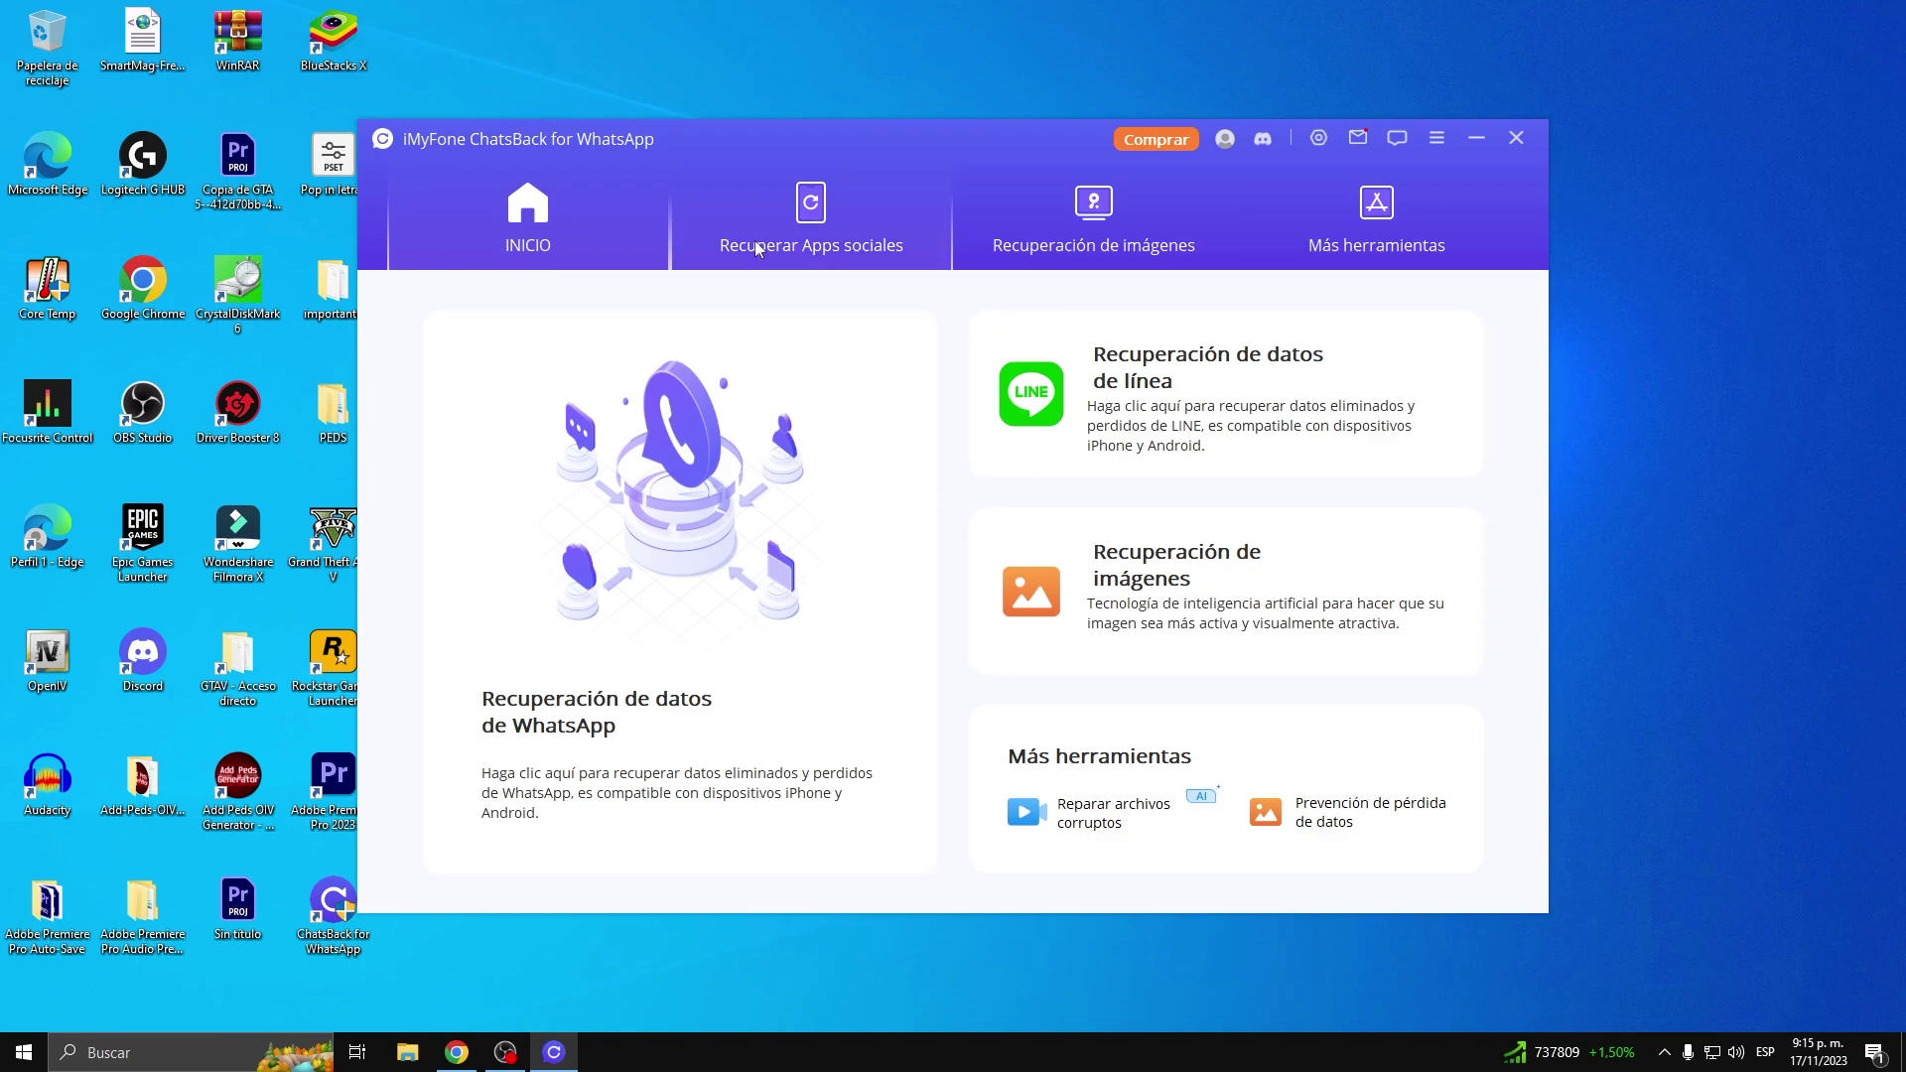
Look through the social app recovery, image recovery and additional tools sections, ending on the home page.
click(807, 220)
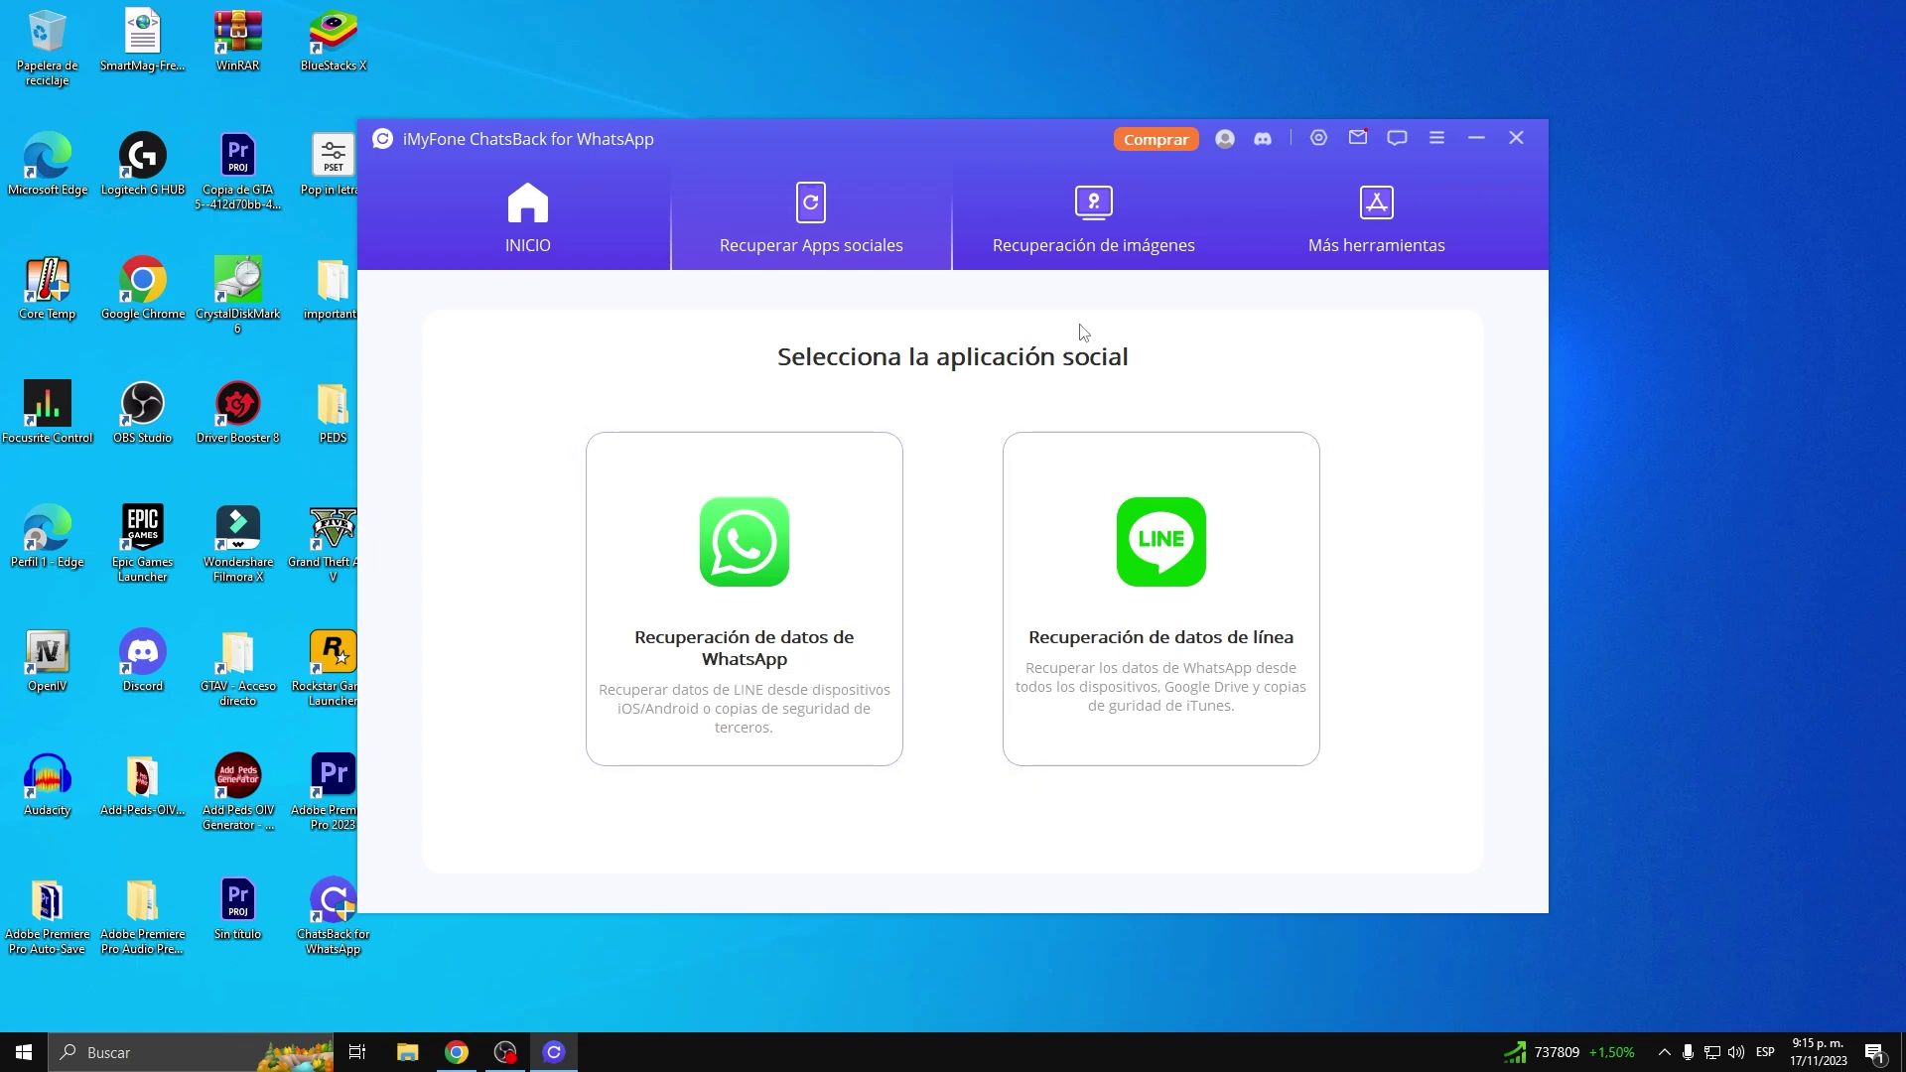
click(1089, 236)
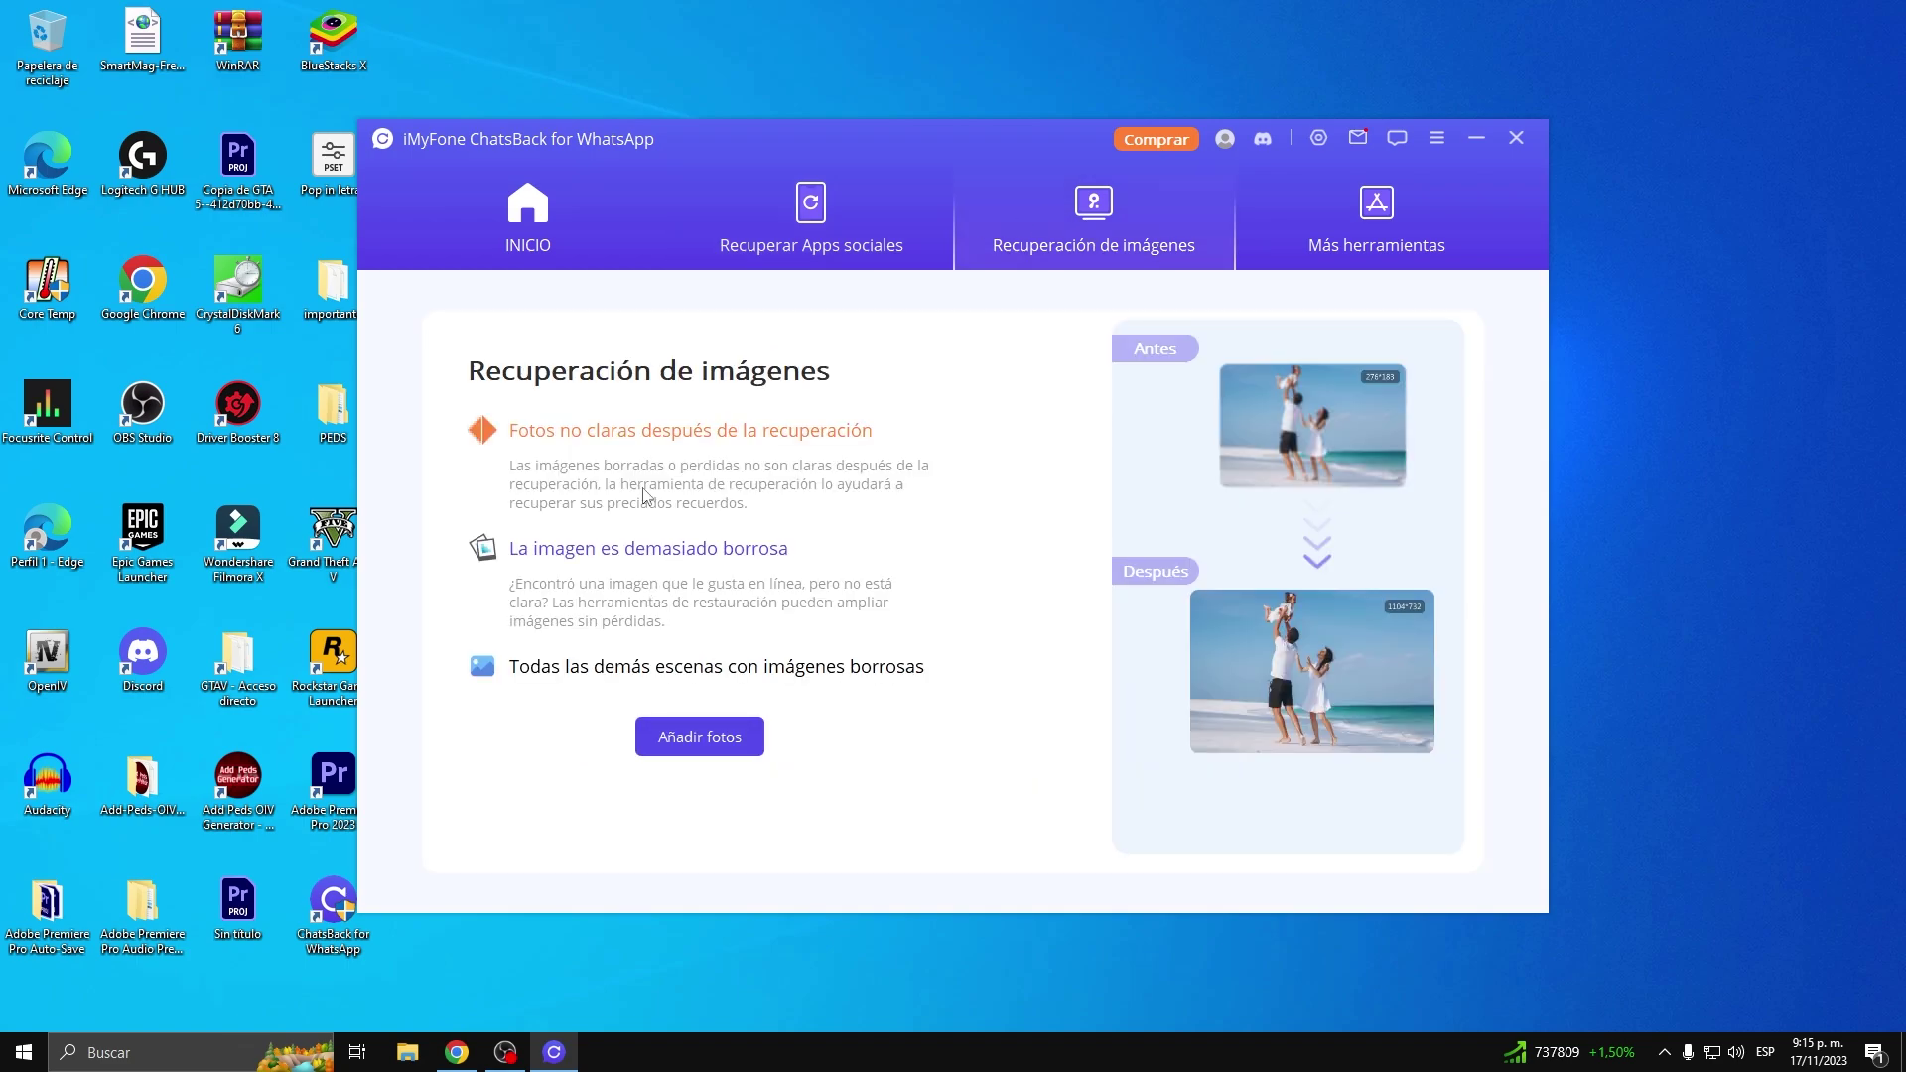
click(1342, 222)
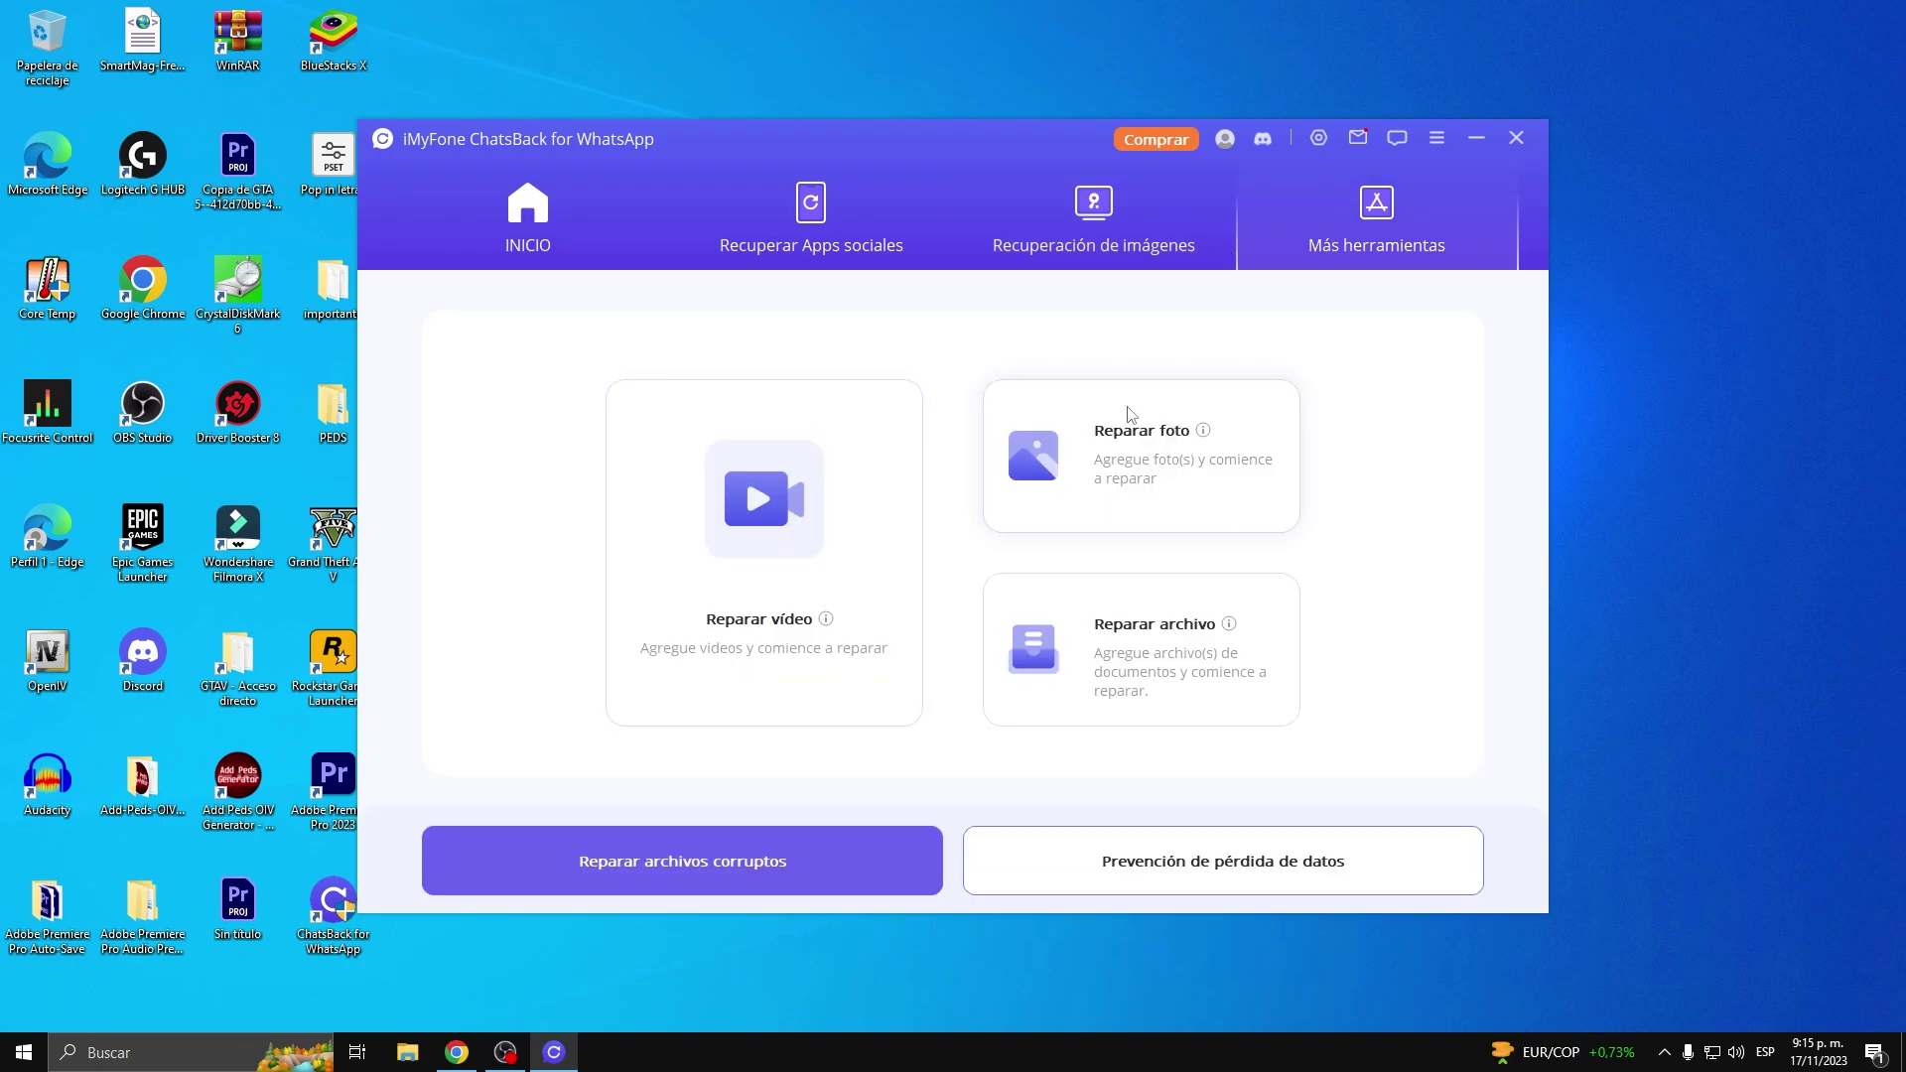
click(513, 223)
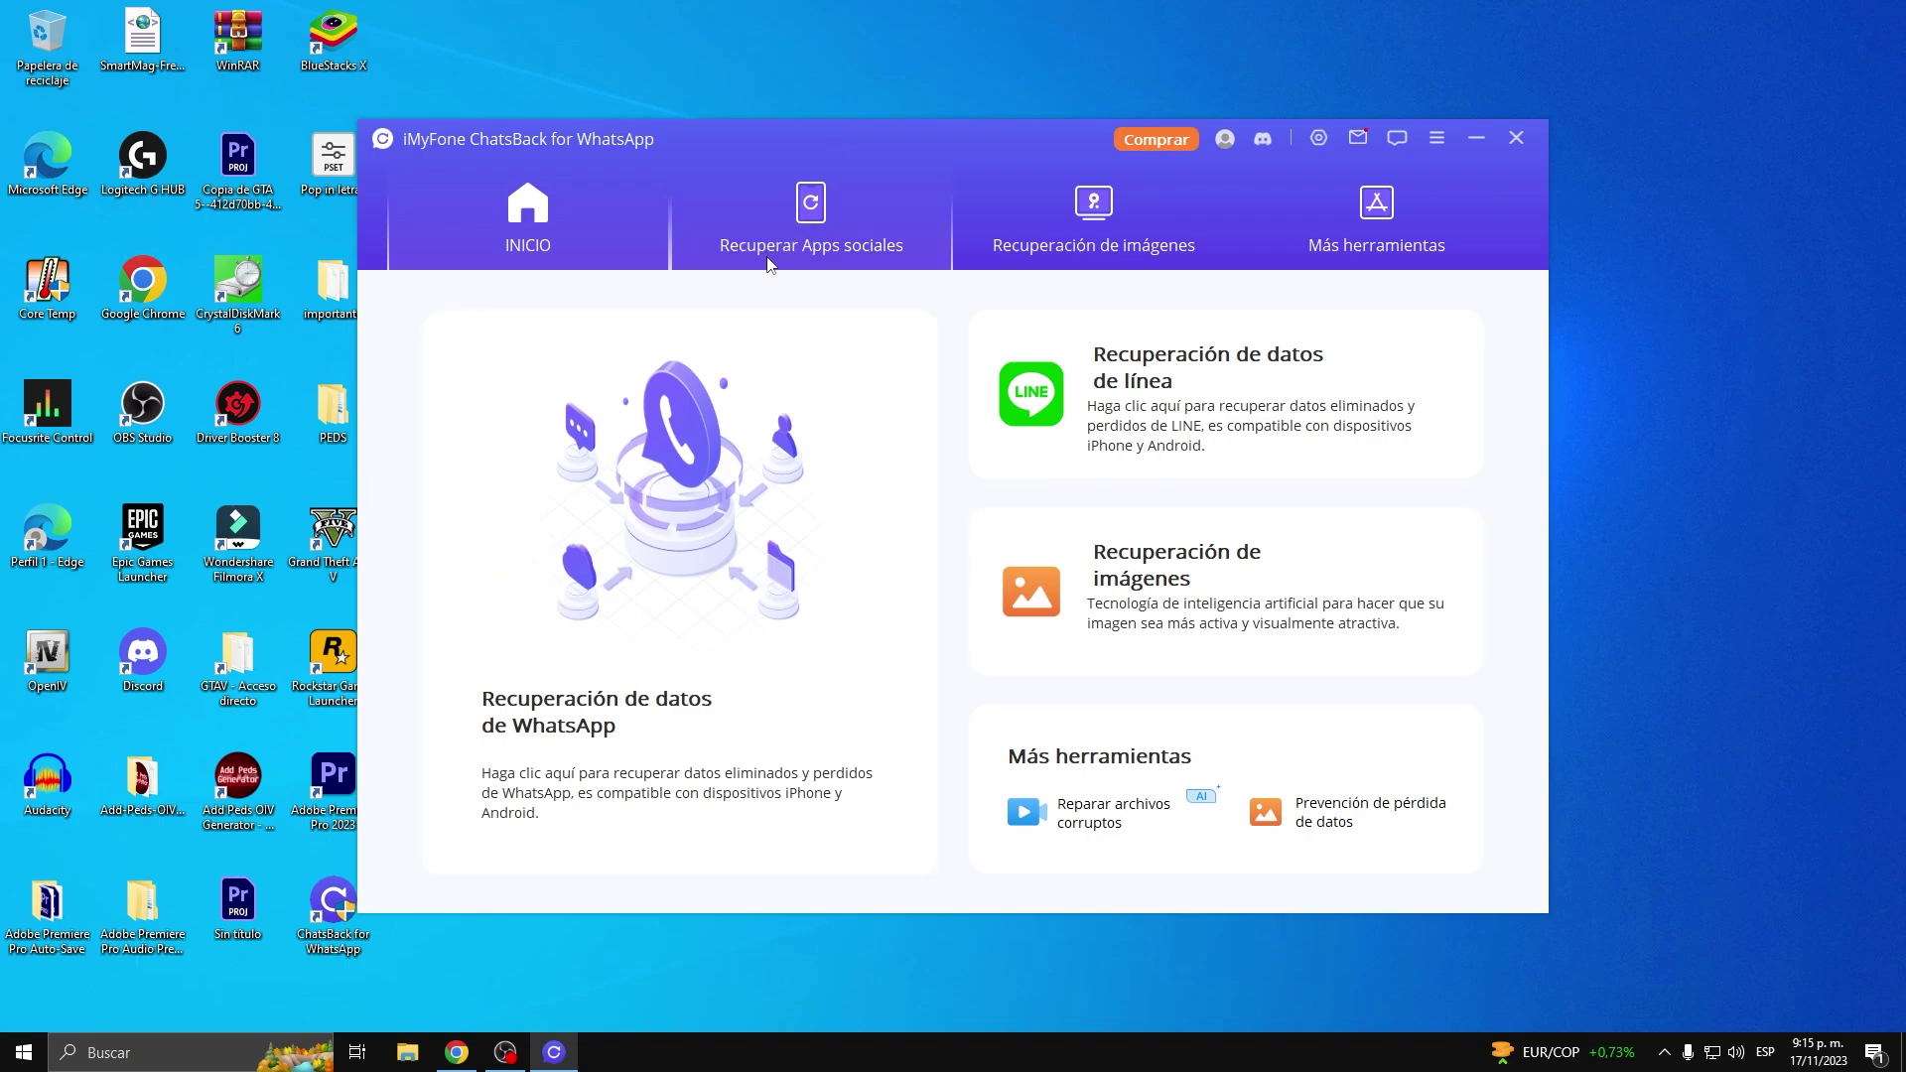
Start recovering WhatsApp data from the connected iPhone, with WhatsApp Messenger as the data type.
click(814, 227)
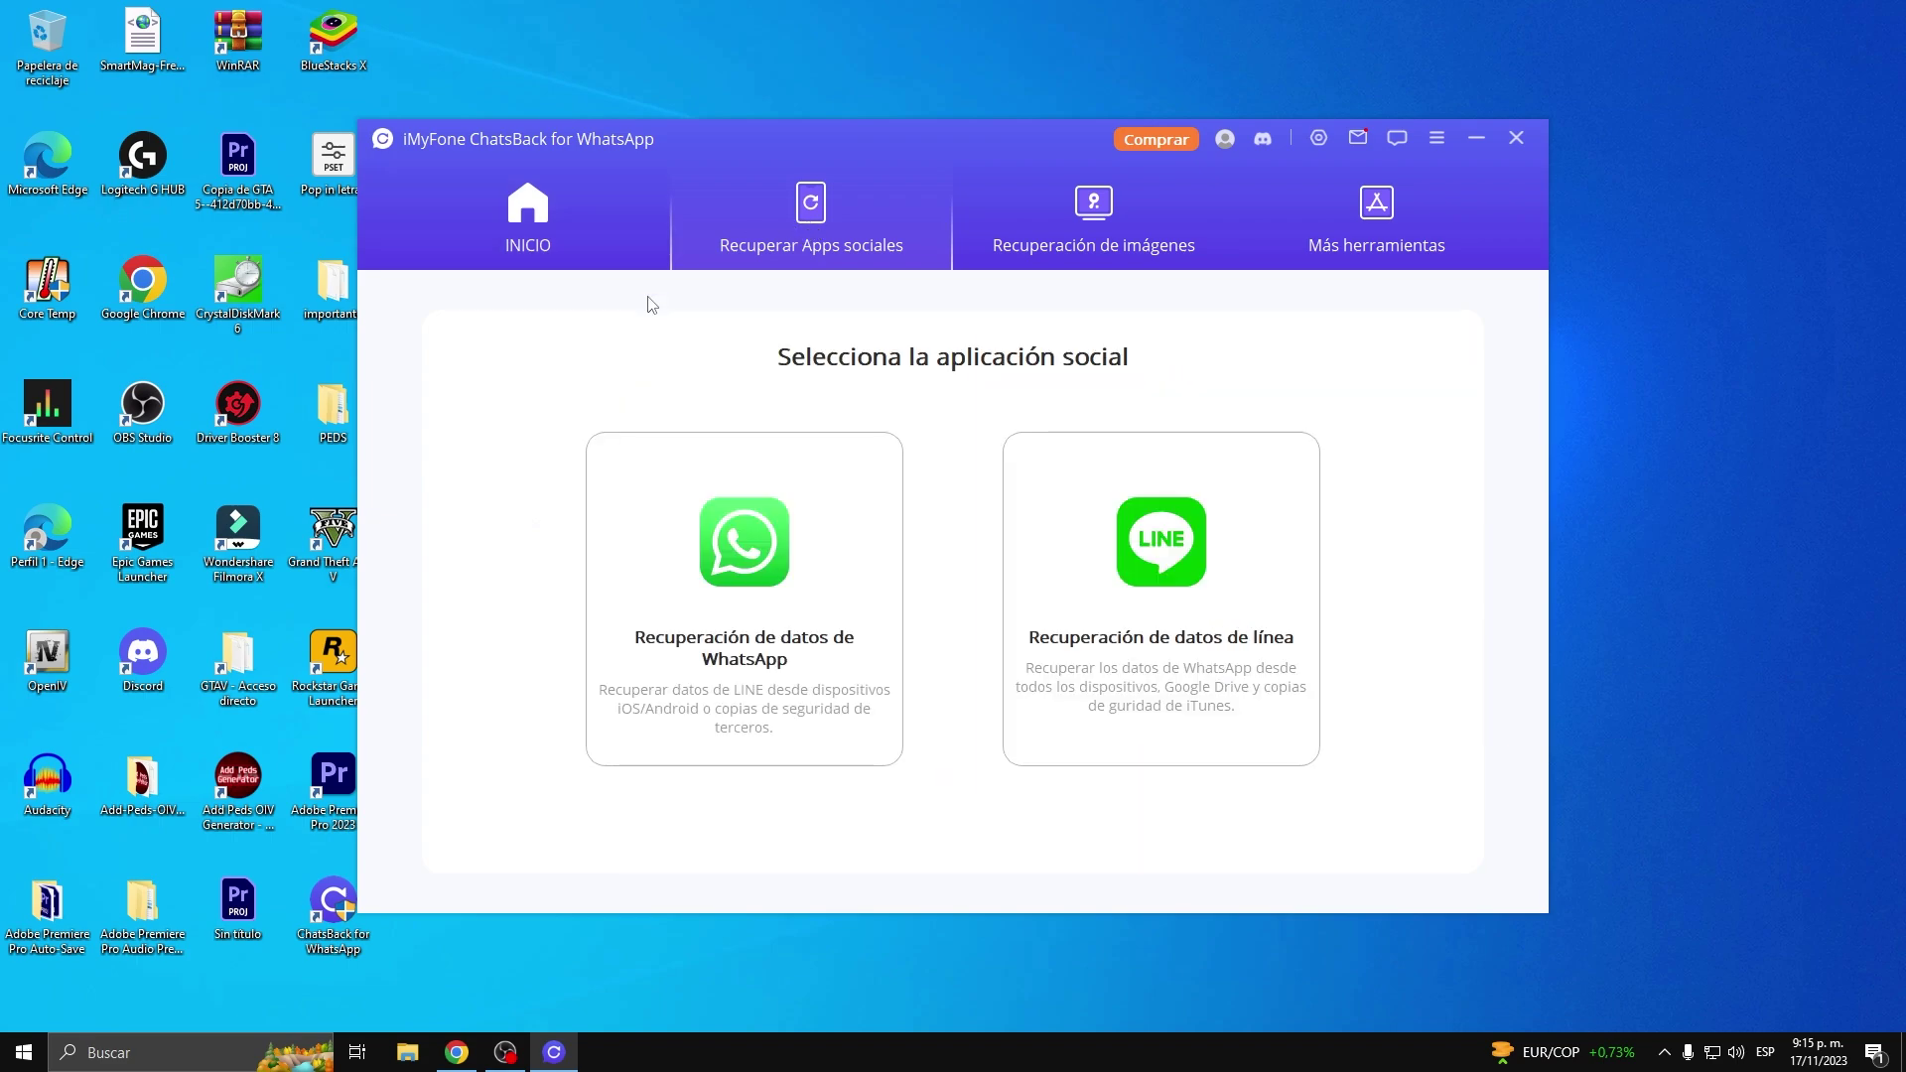
click(781, 600)
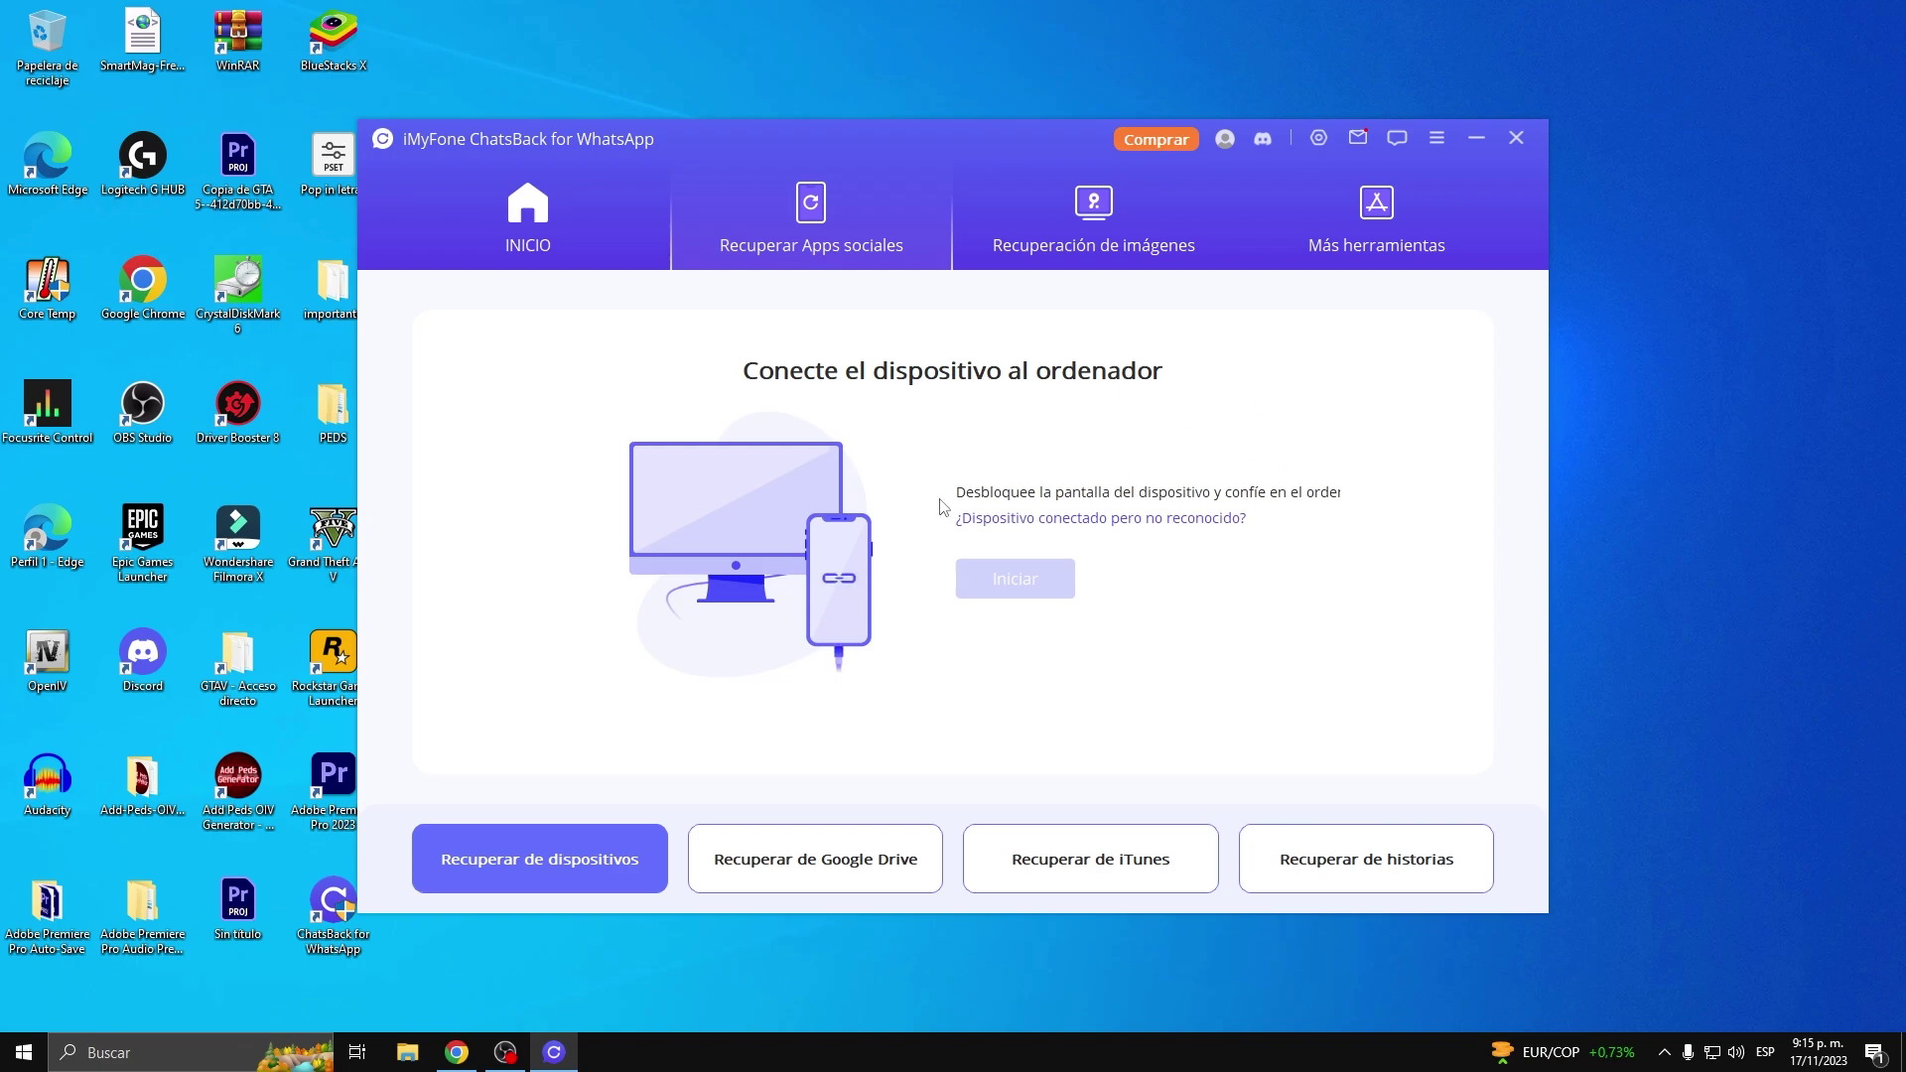
drag(1009, 139, 1042, 116)
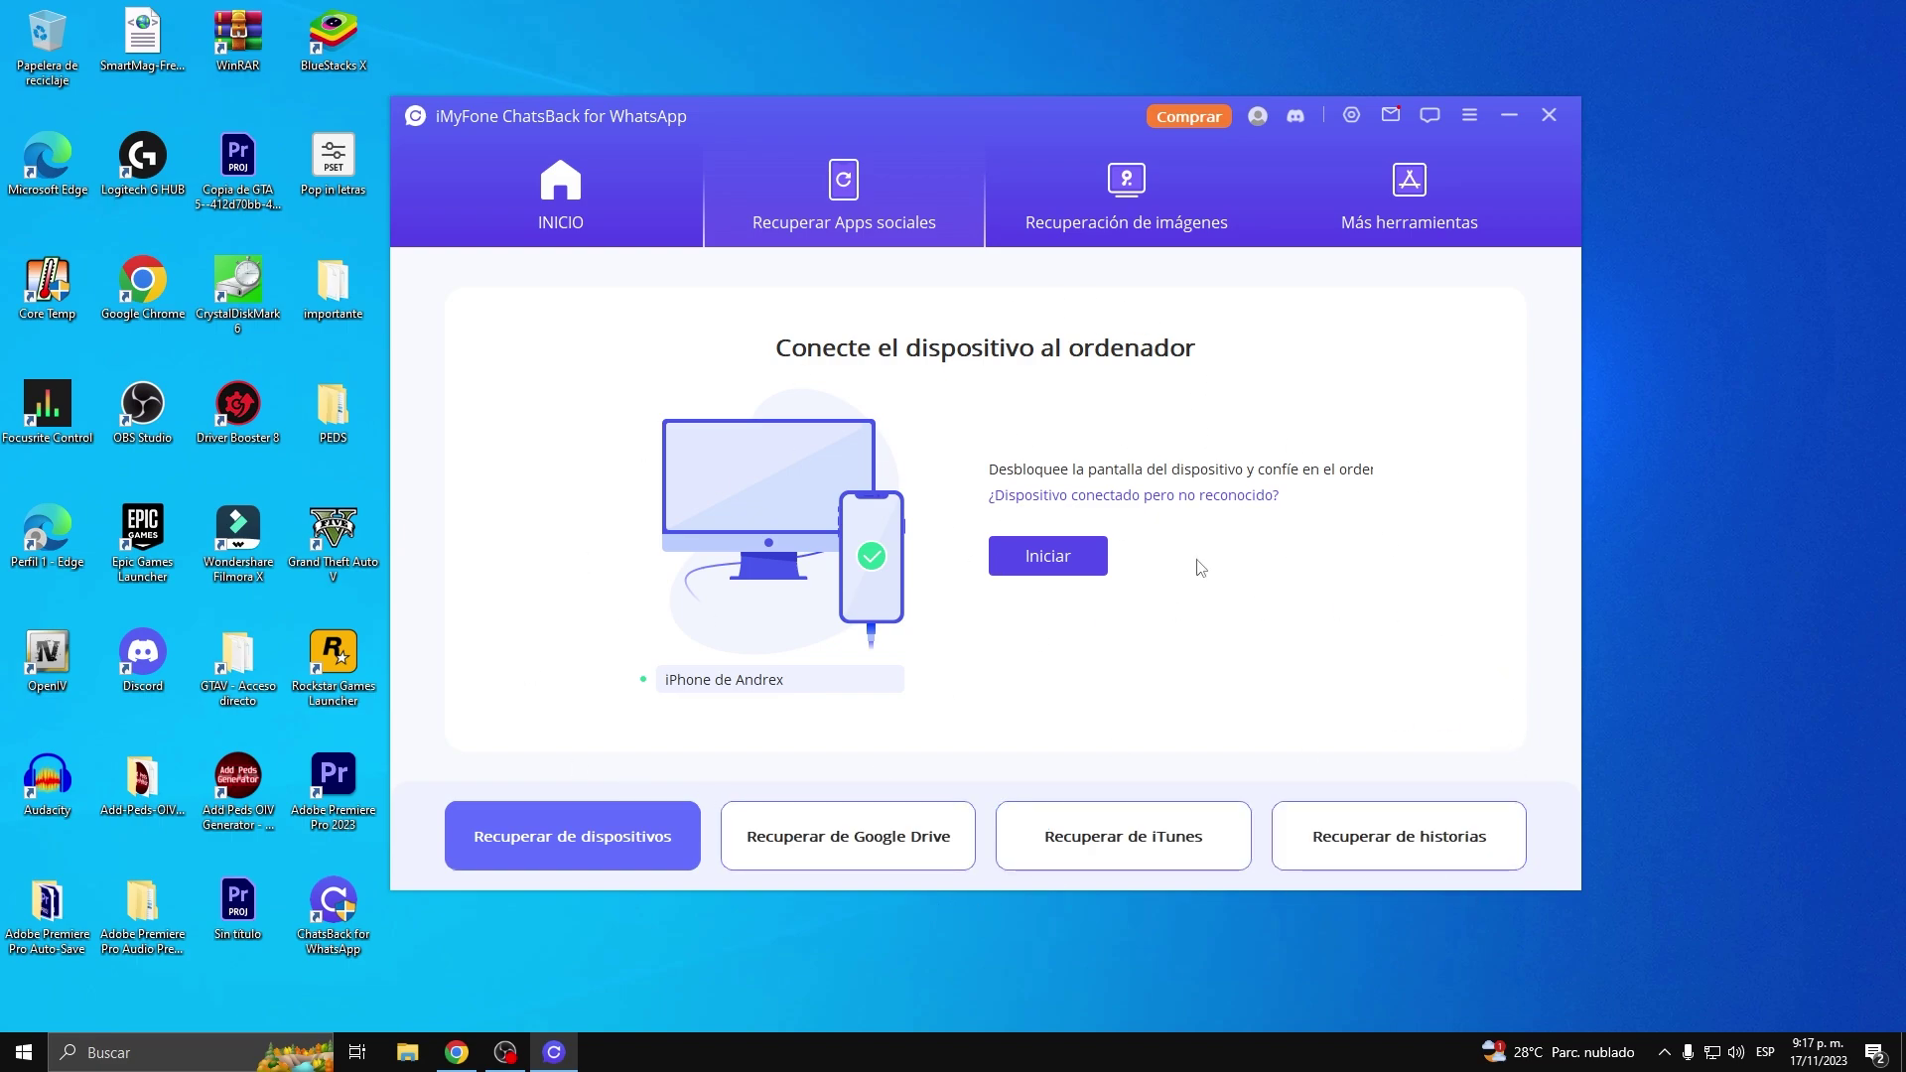
click(1070, 550)
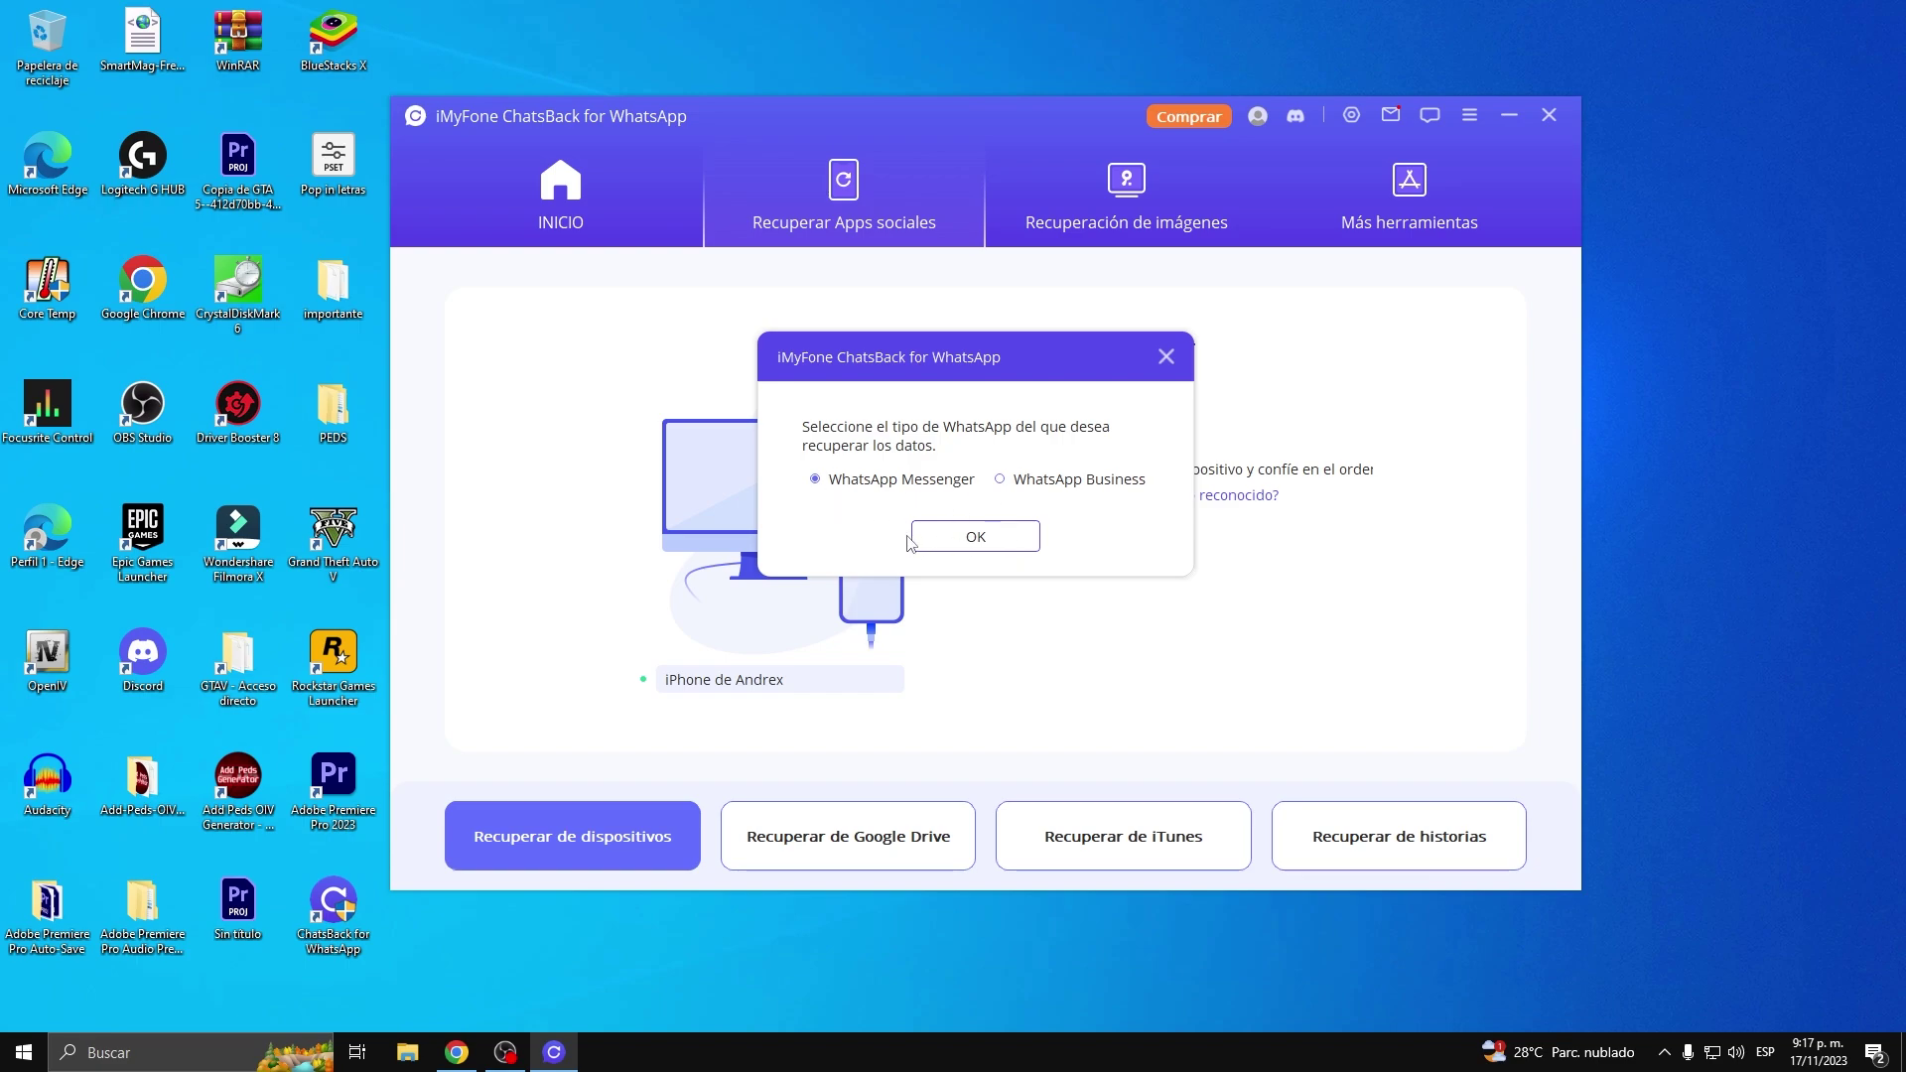
click(975, 536)
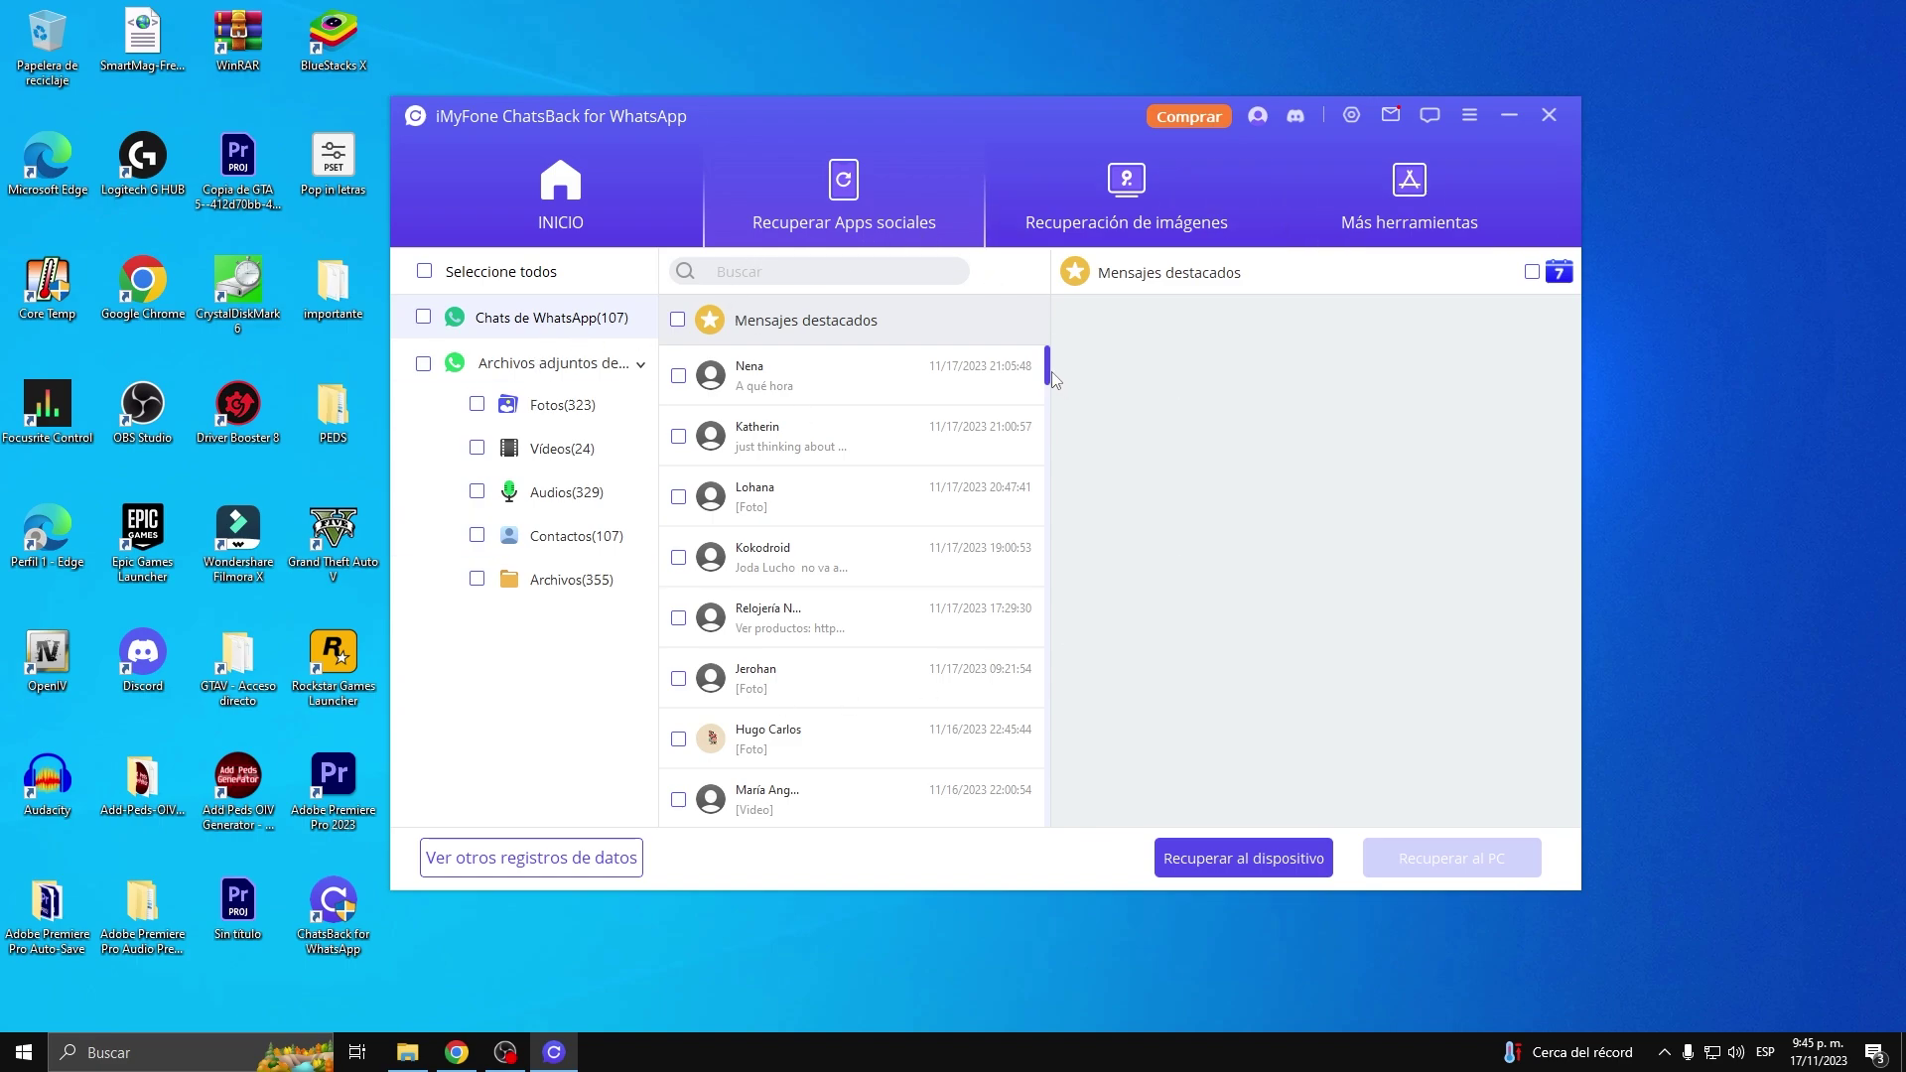
Examine the scanned chats list and the attachment categories for photos, videos, audio, contacts and files.
drag(1050, 376, 947, 342)
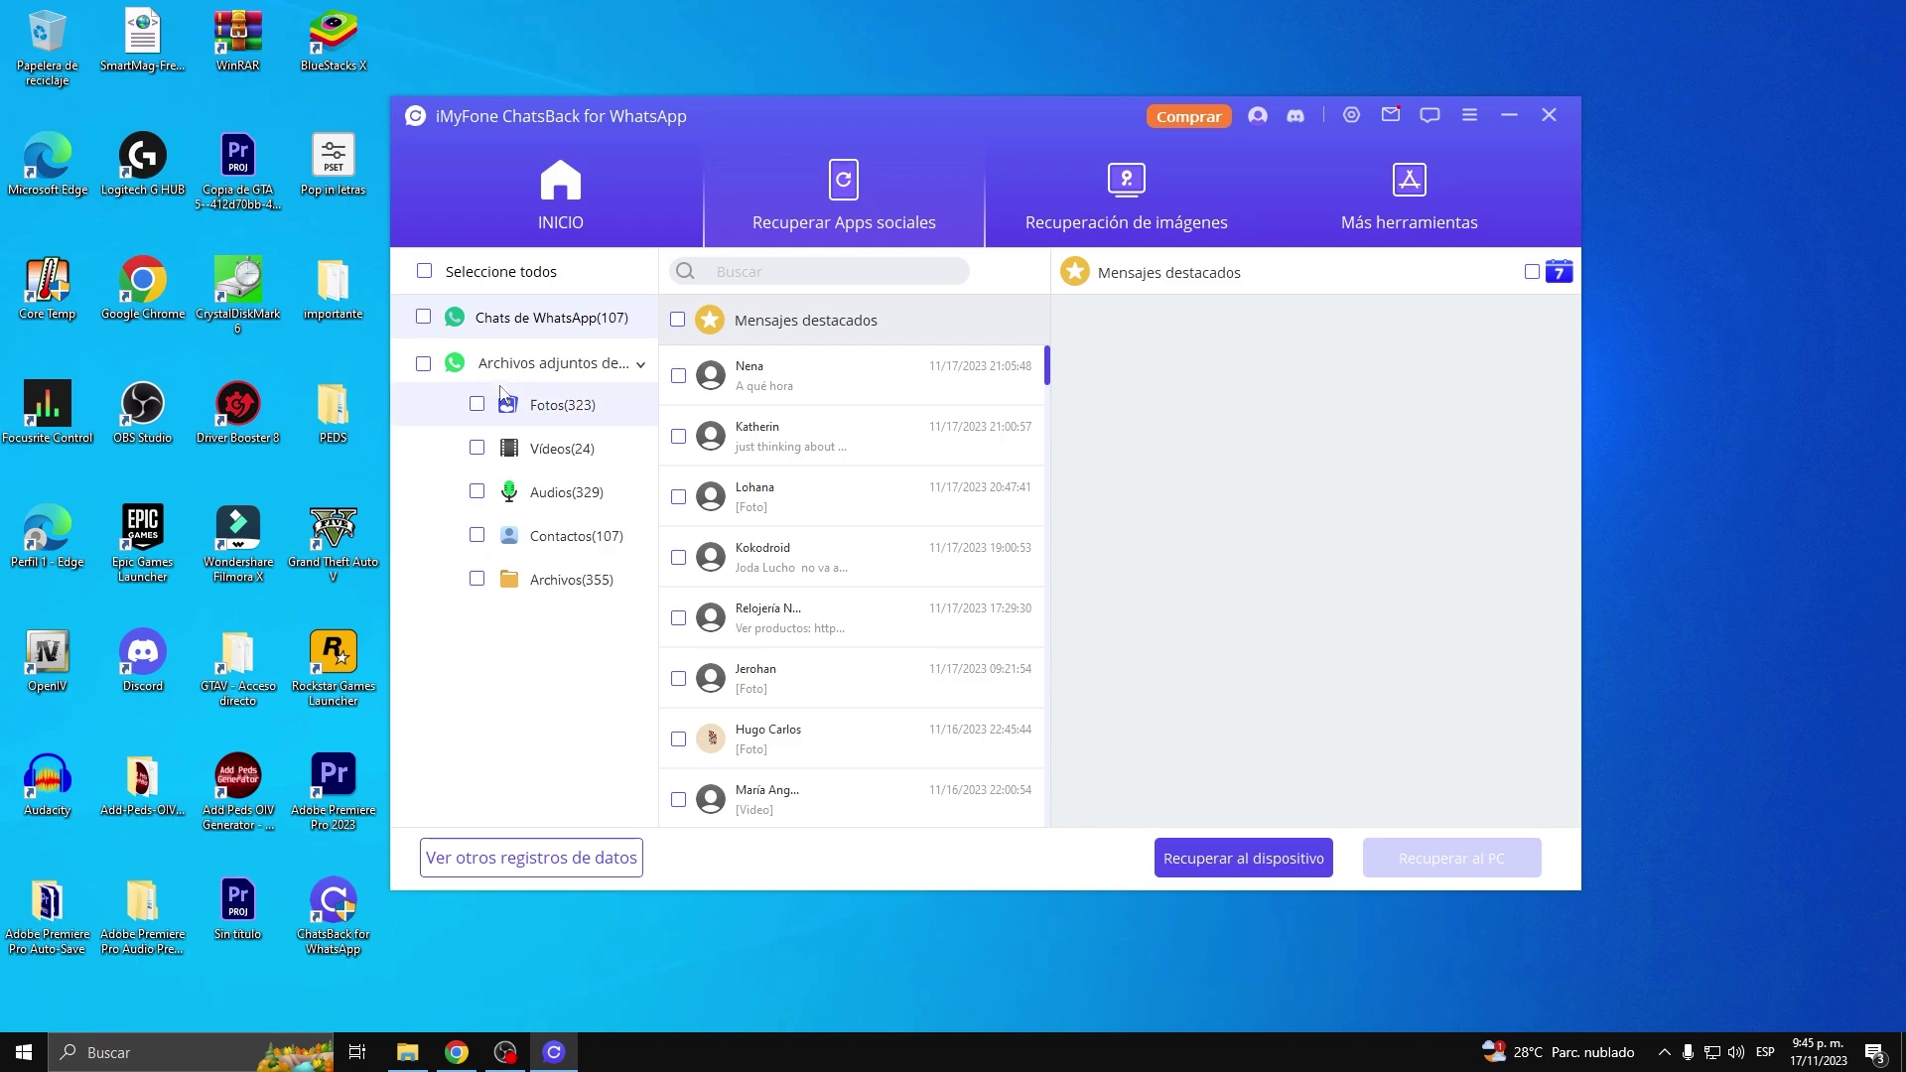
click(596, 367)
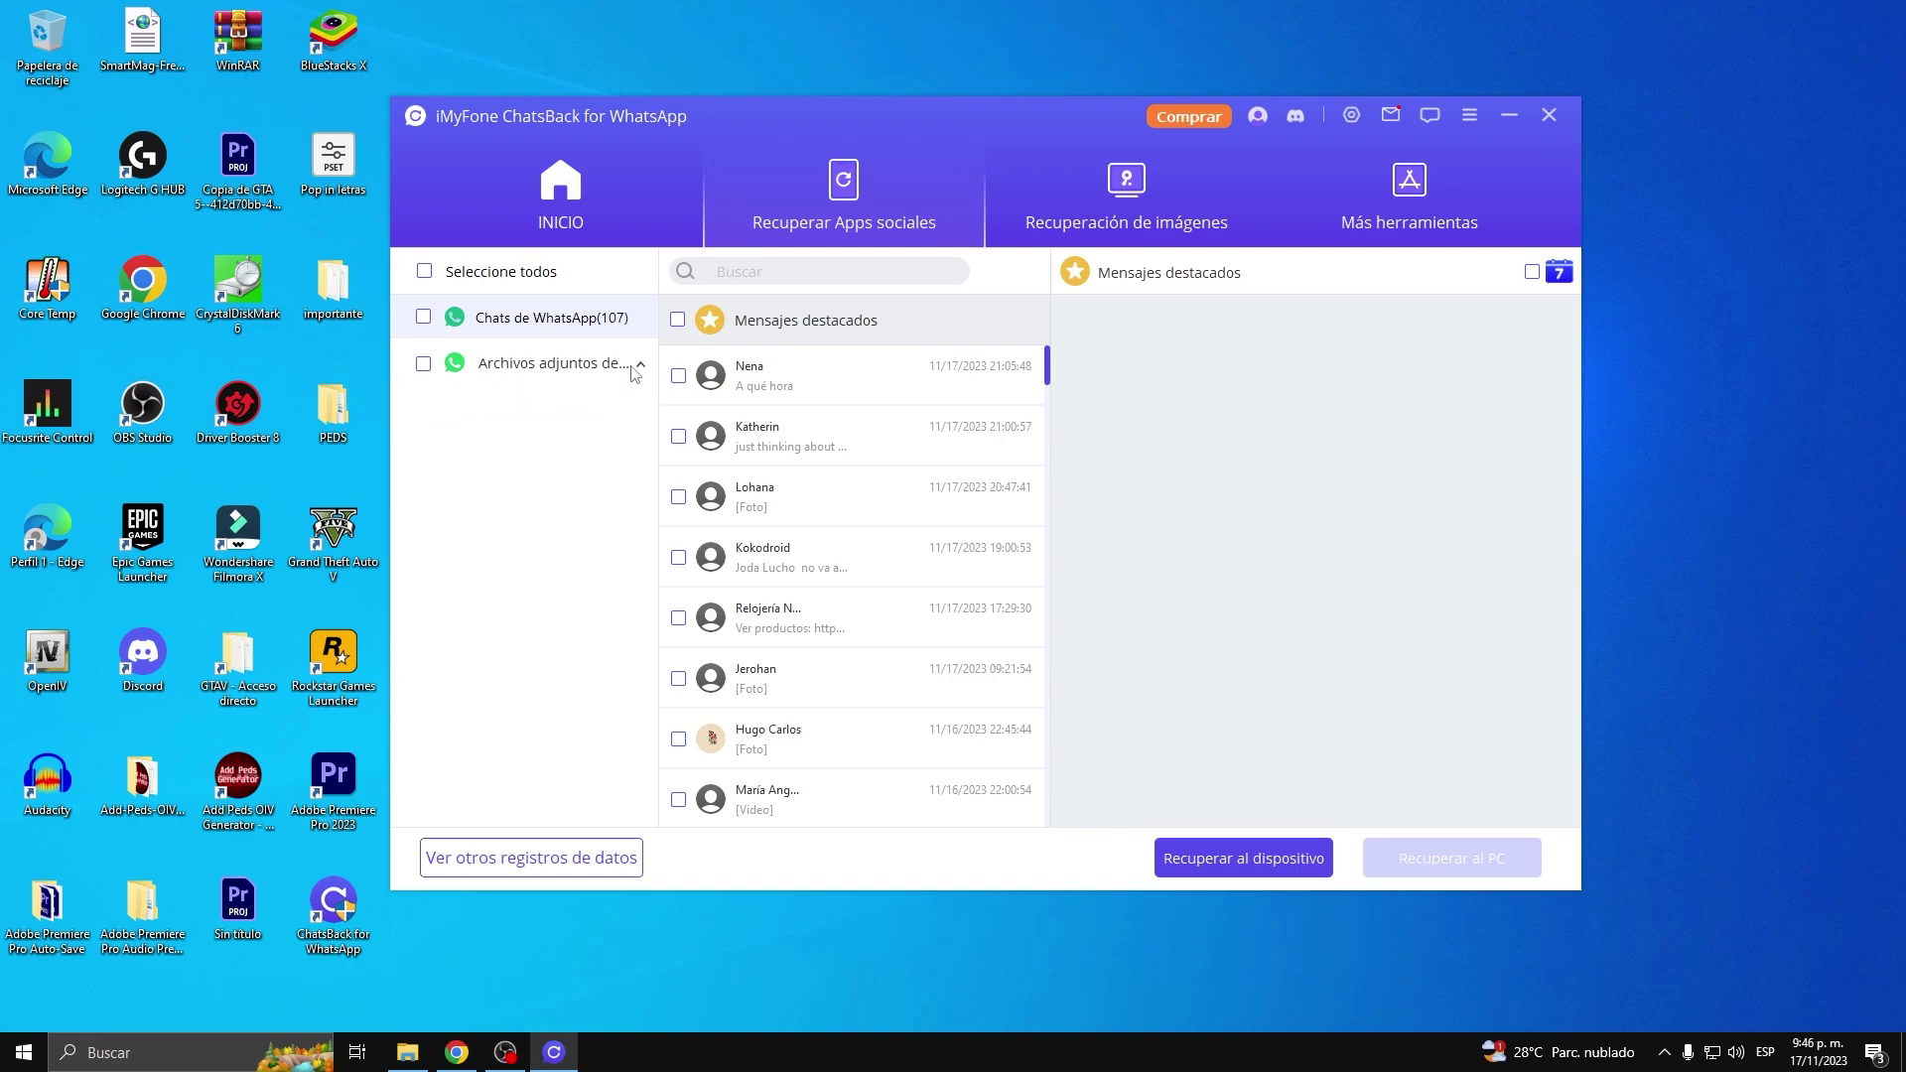
click(635, 373)
click(561, 413)
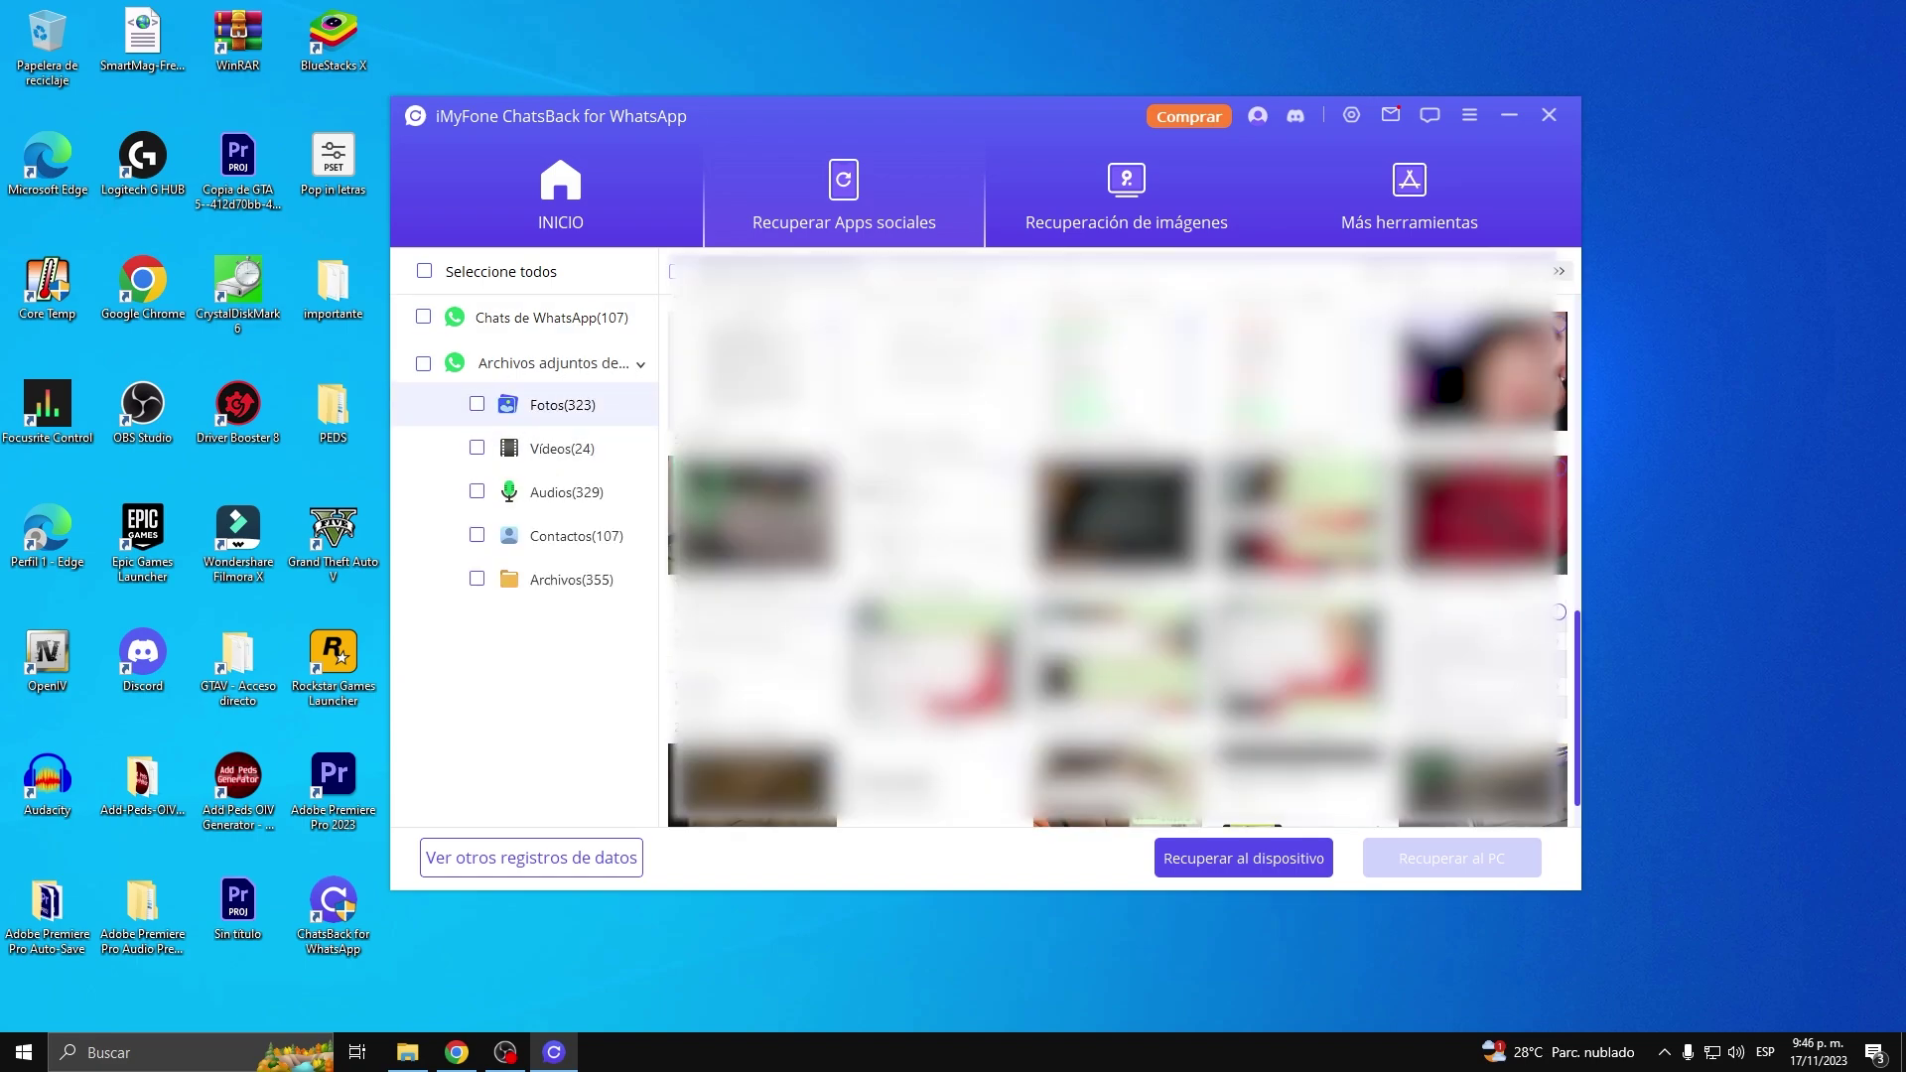
click(562, 449)
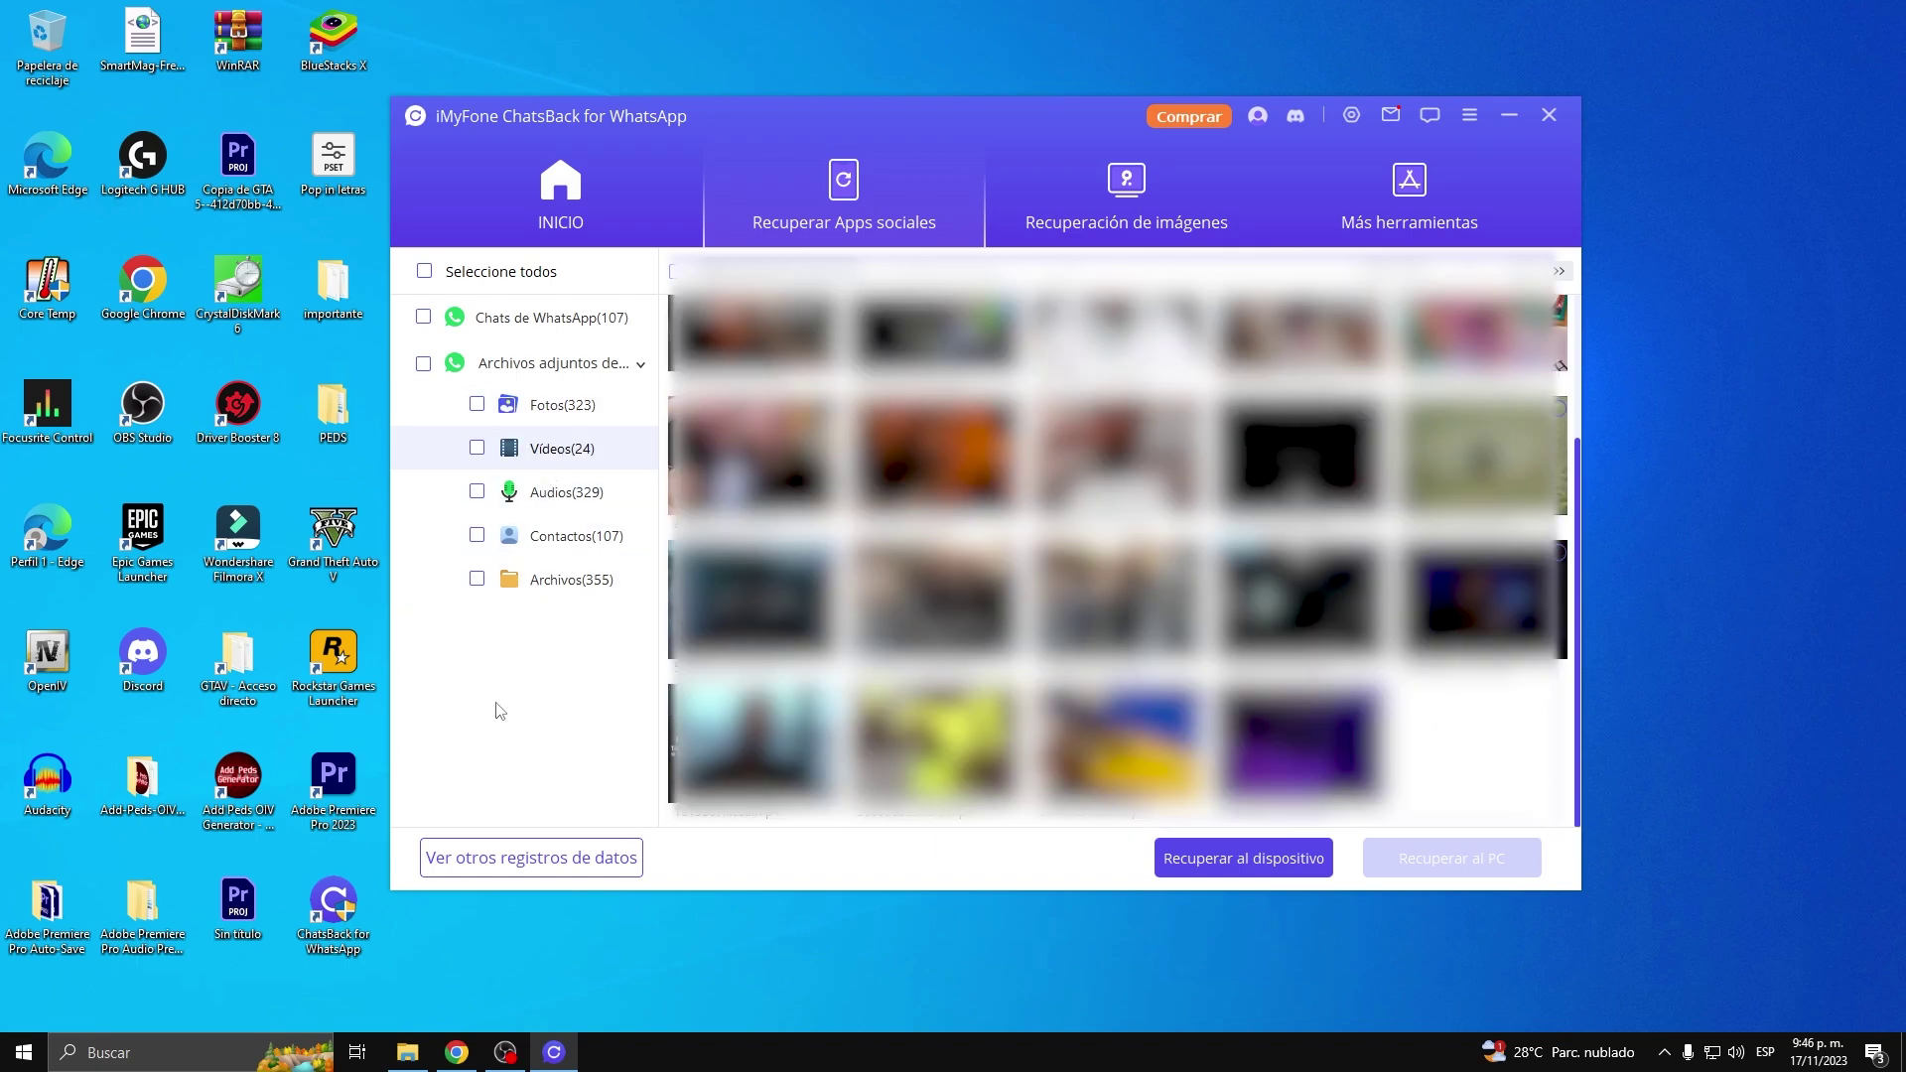
click(593, 493)
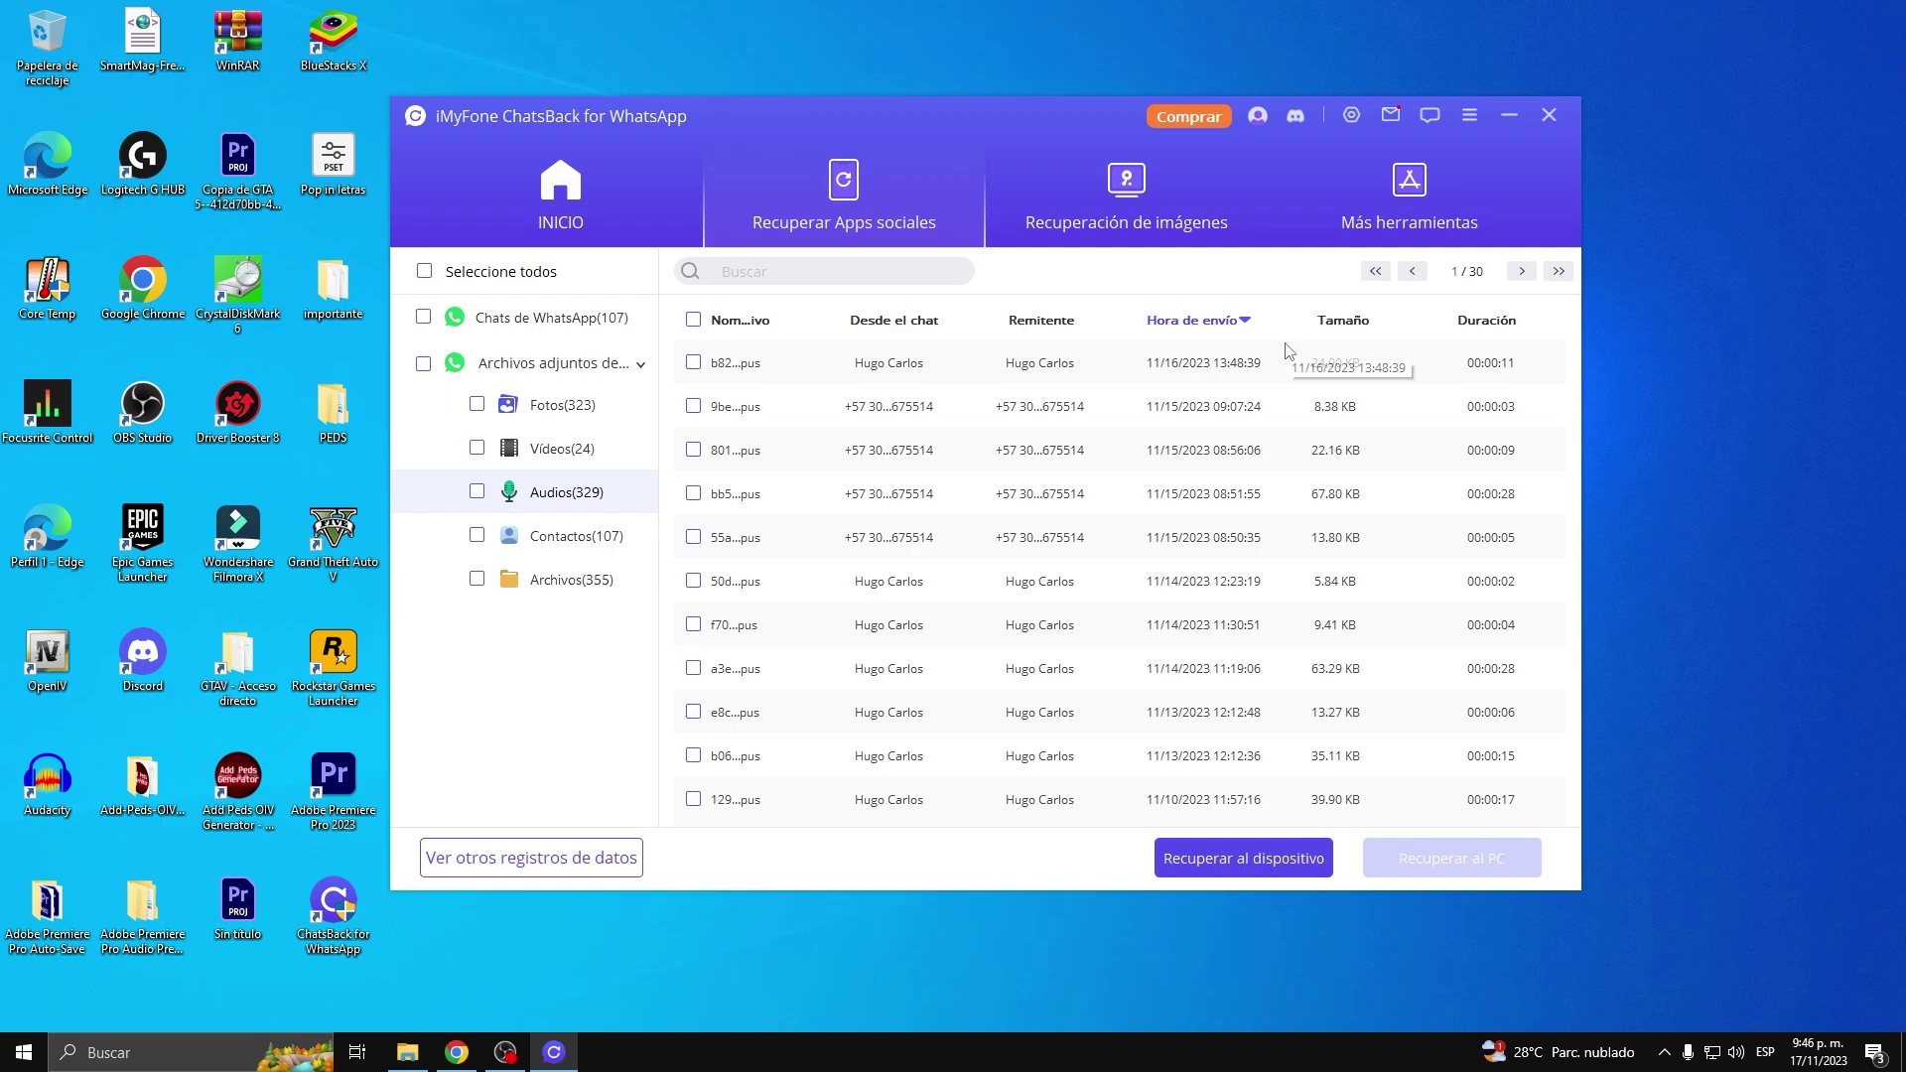
click(581, 537)
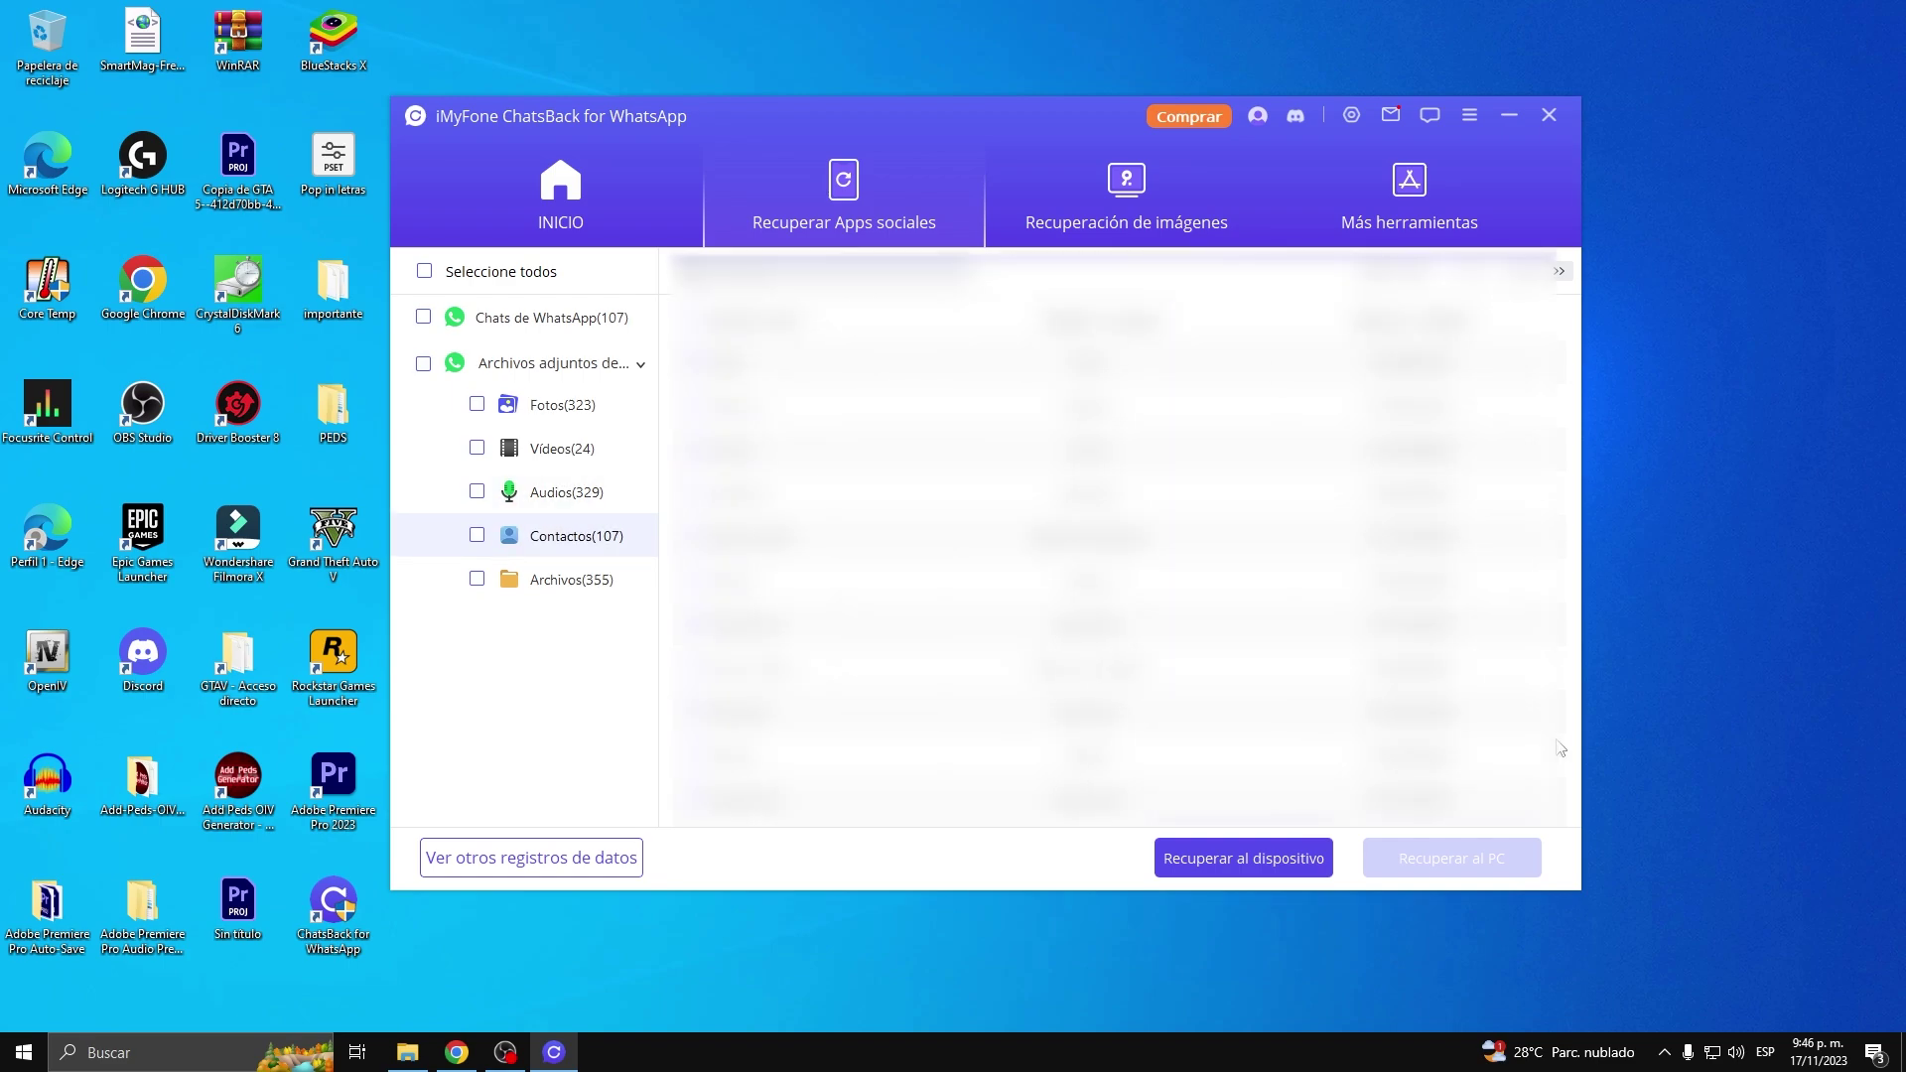
click(556, 578)
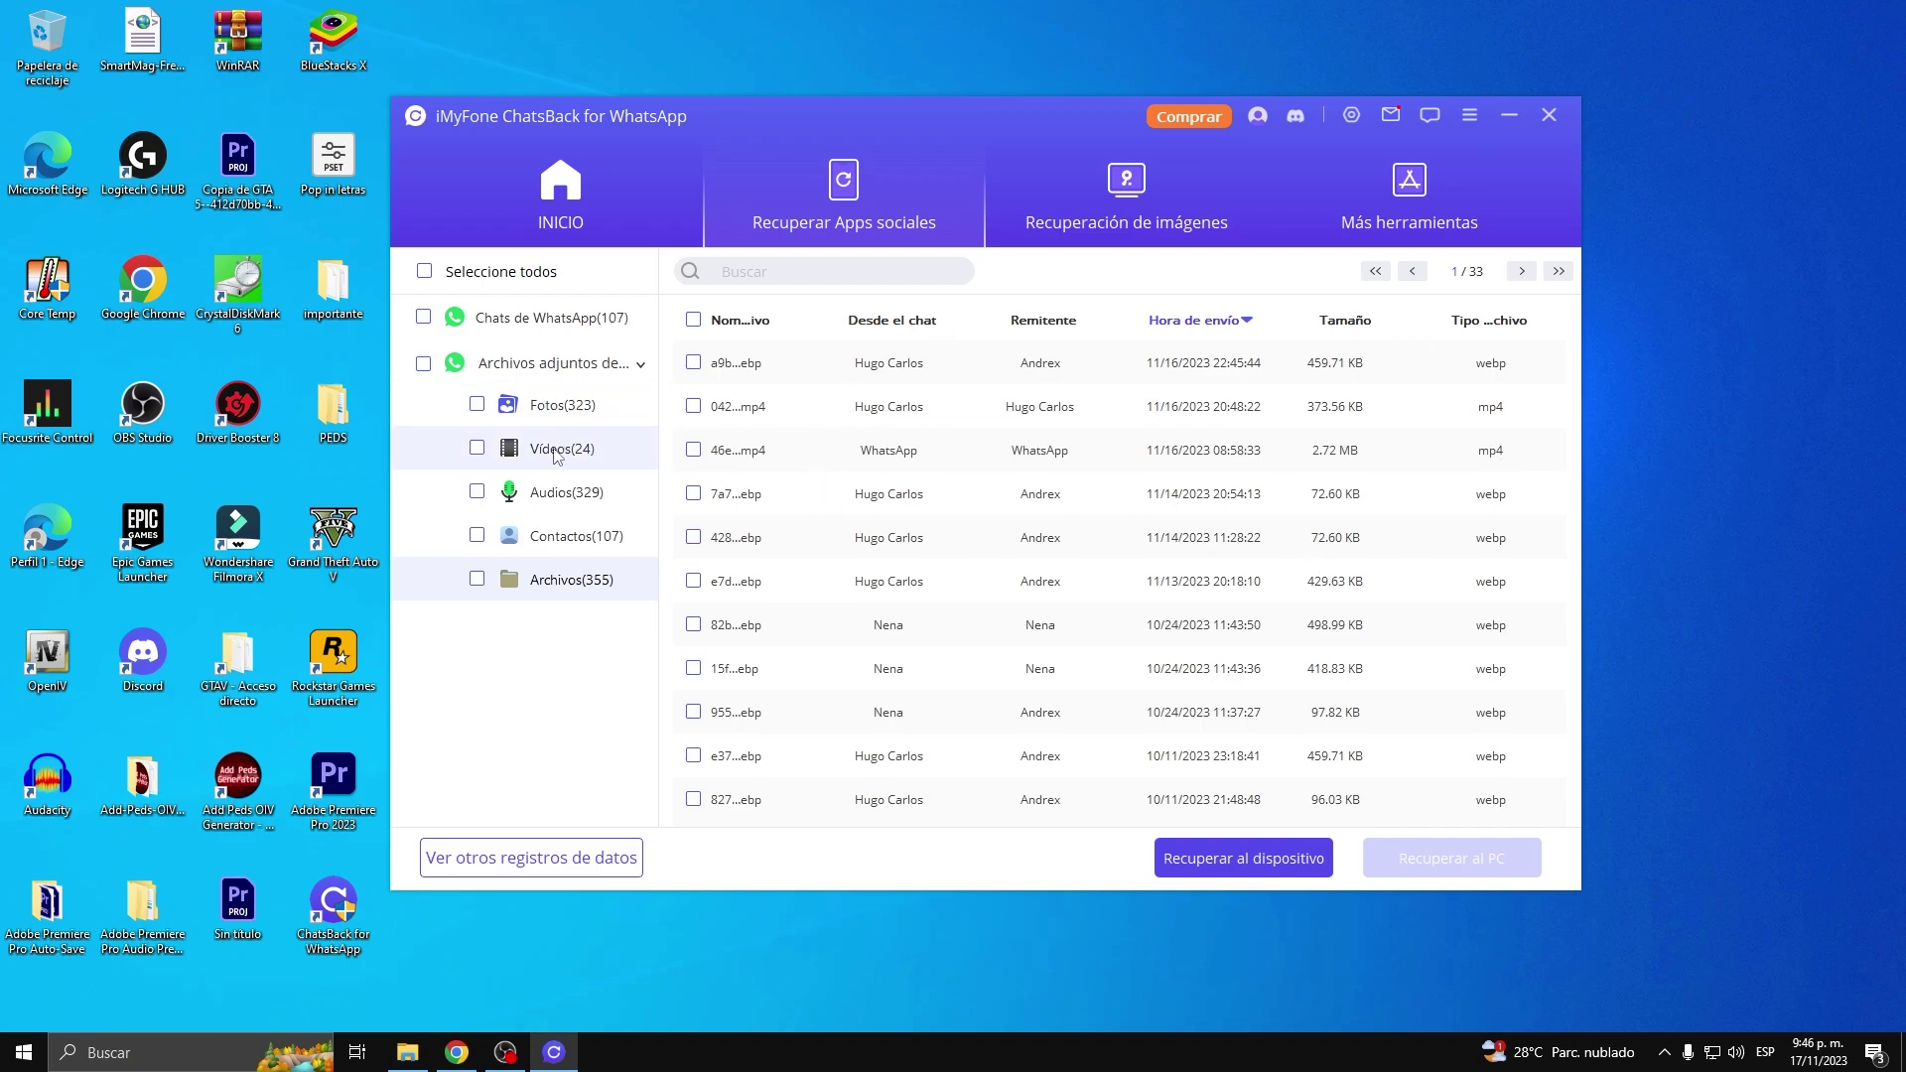
Open the WhatsApp chat dated 11/16/2023 22:45:44 and select its received text messages from 11/14/2023 at 08:51:52 and 10:10:38.
click(594, 317)
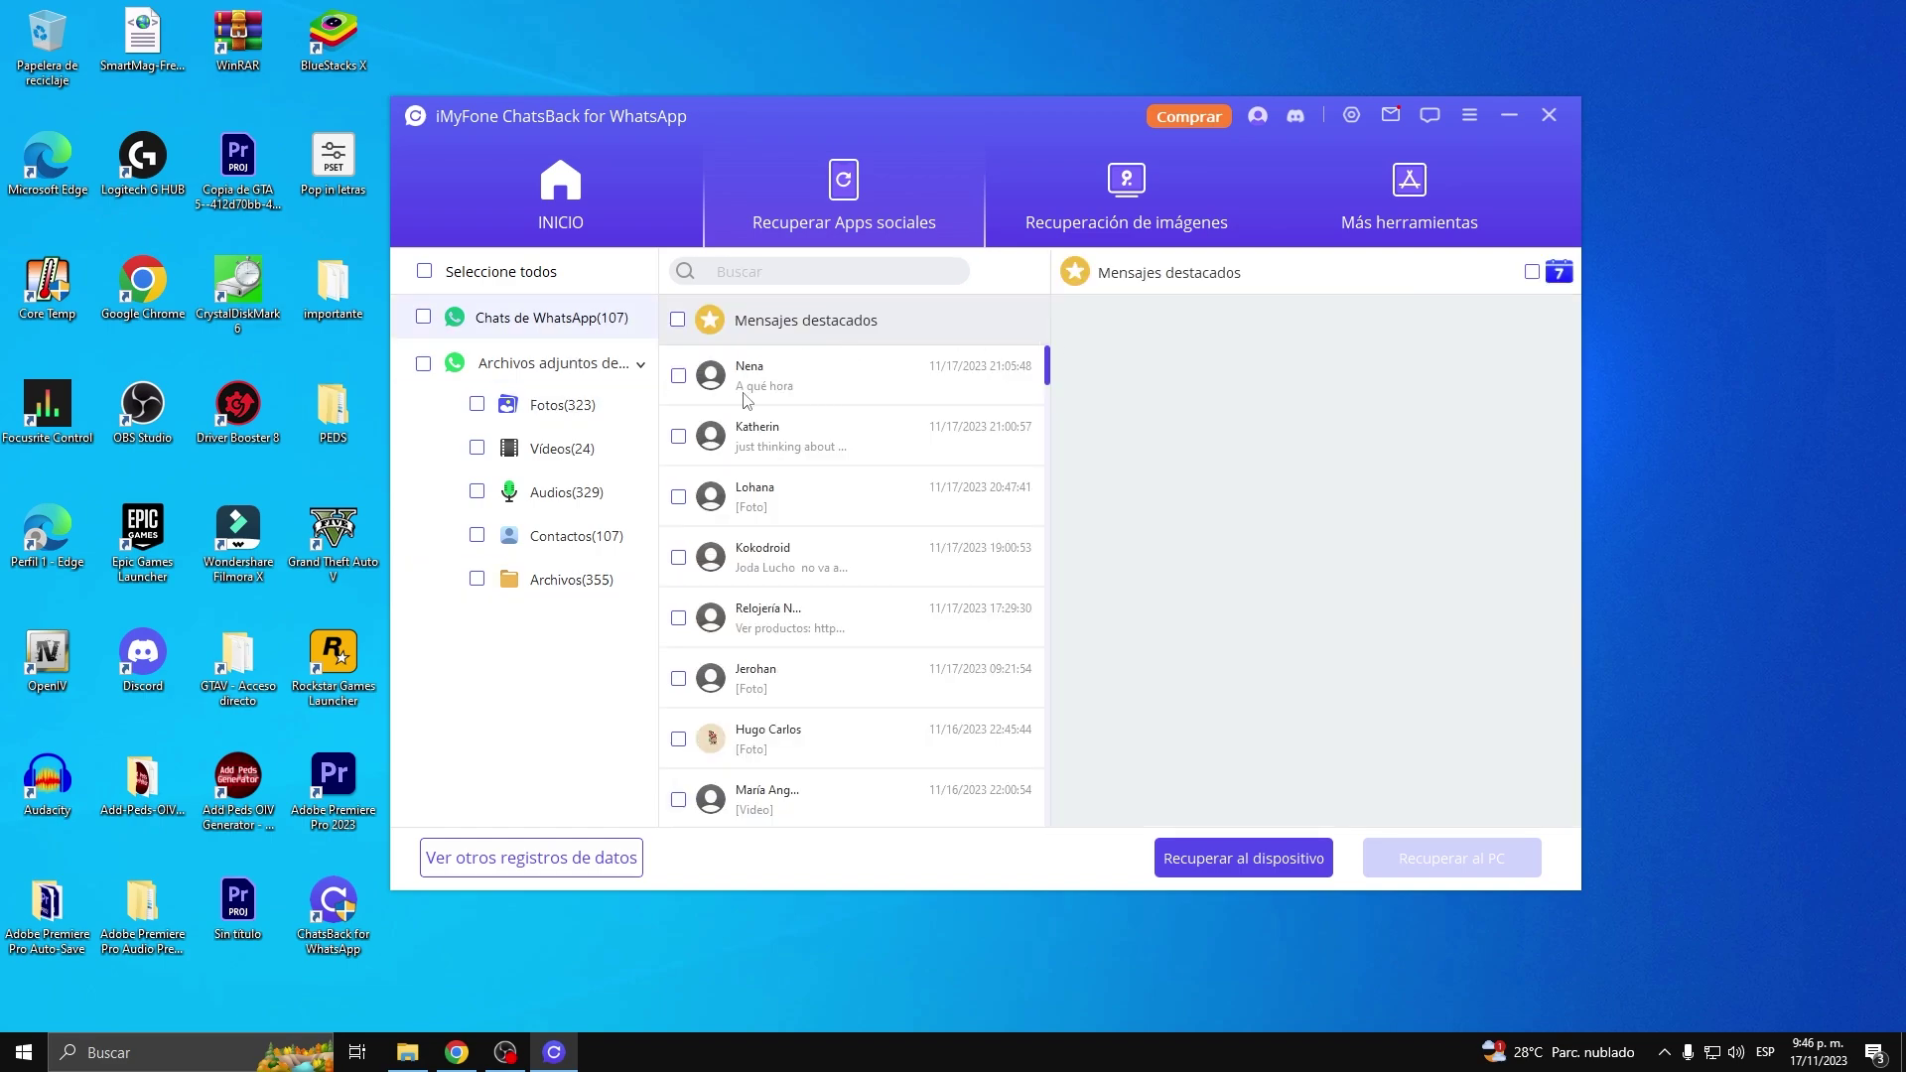
click(832, 743)
scroll(1141, 516, up, 10)
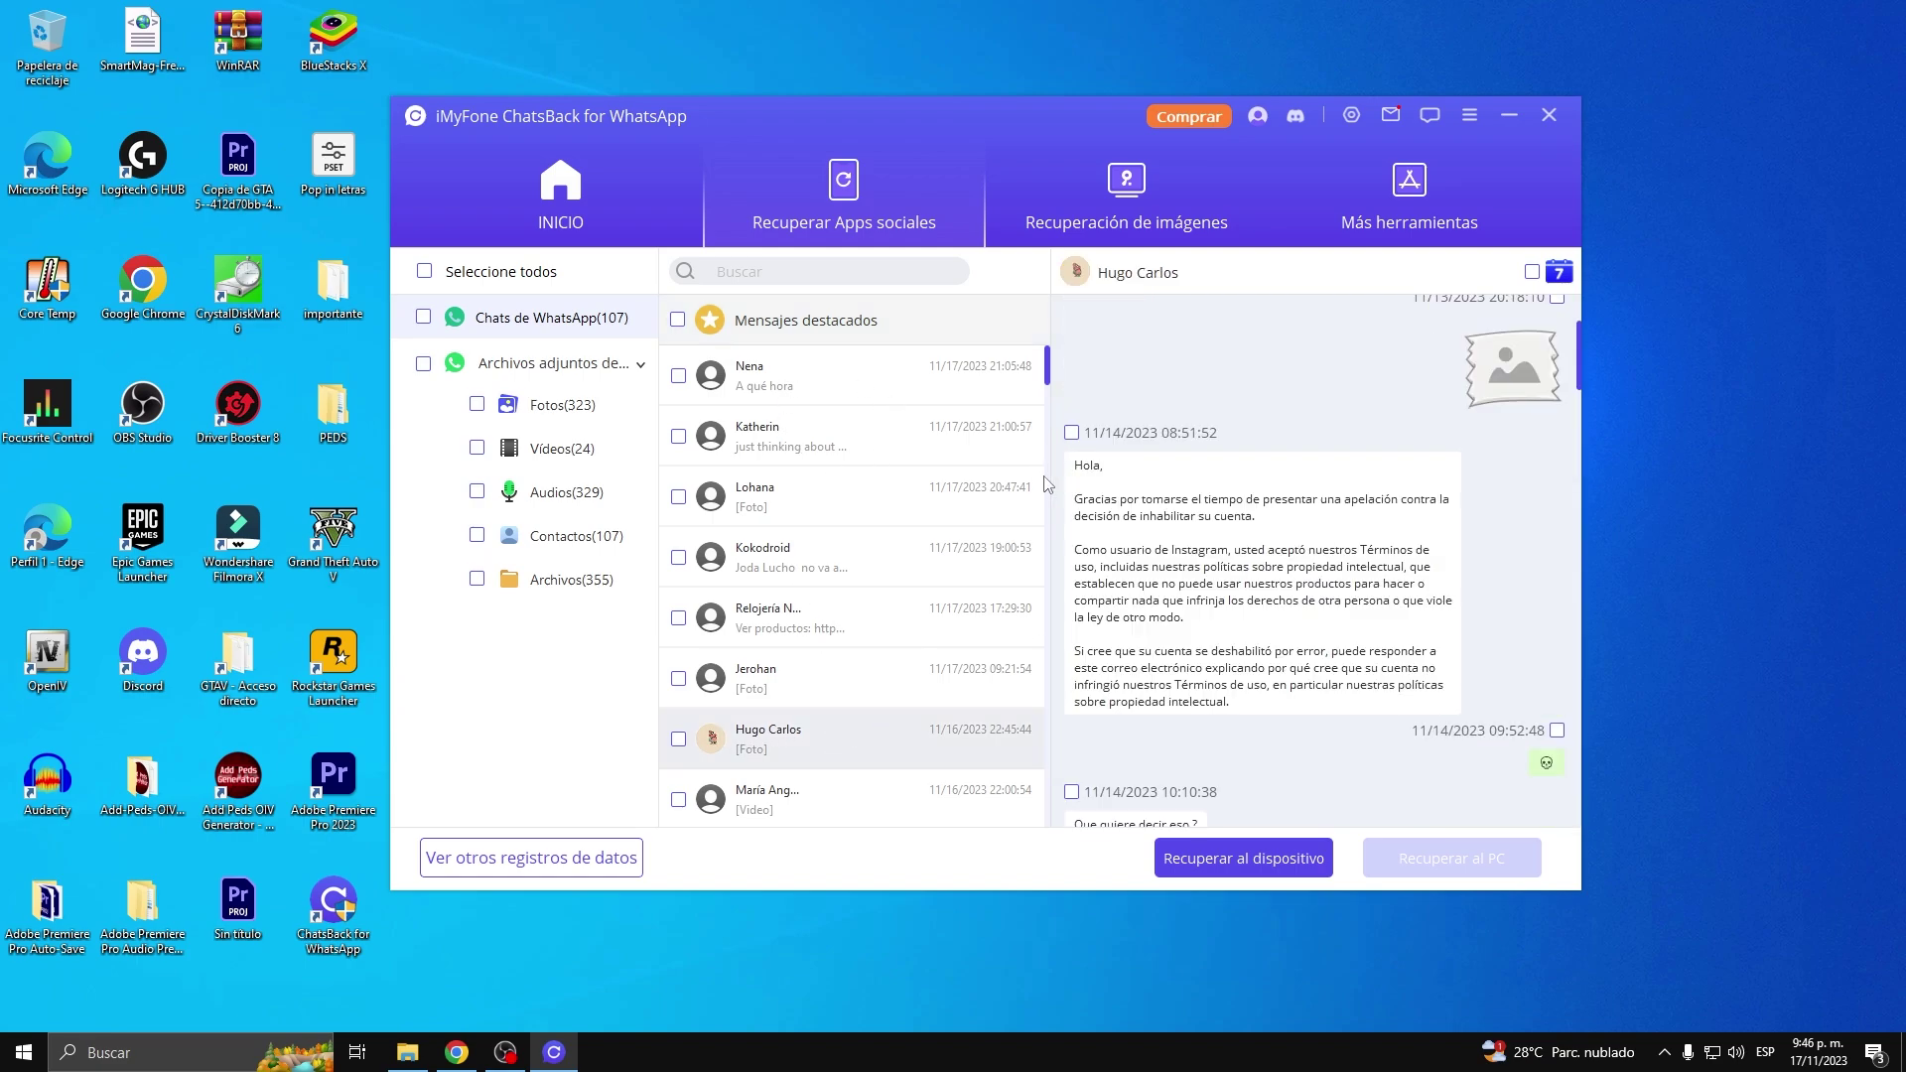
click(1071, 433)
scroll(1076, 440, down, 1)
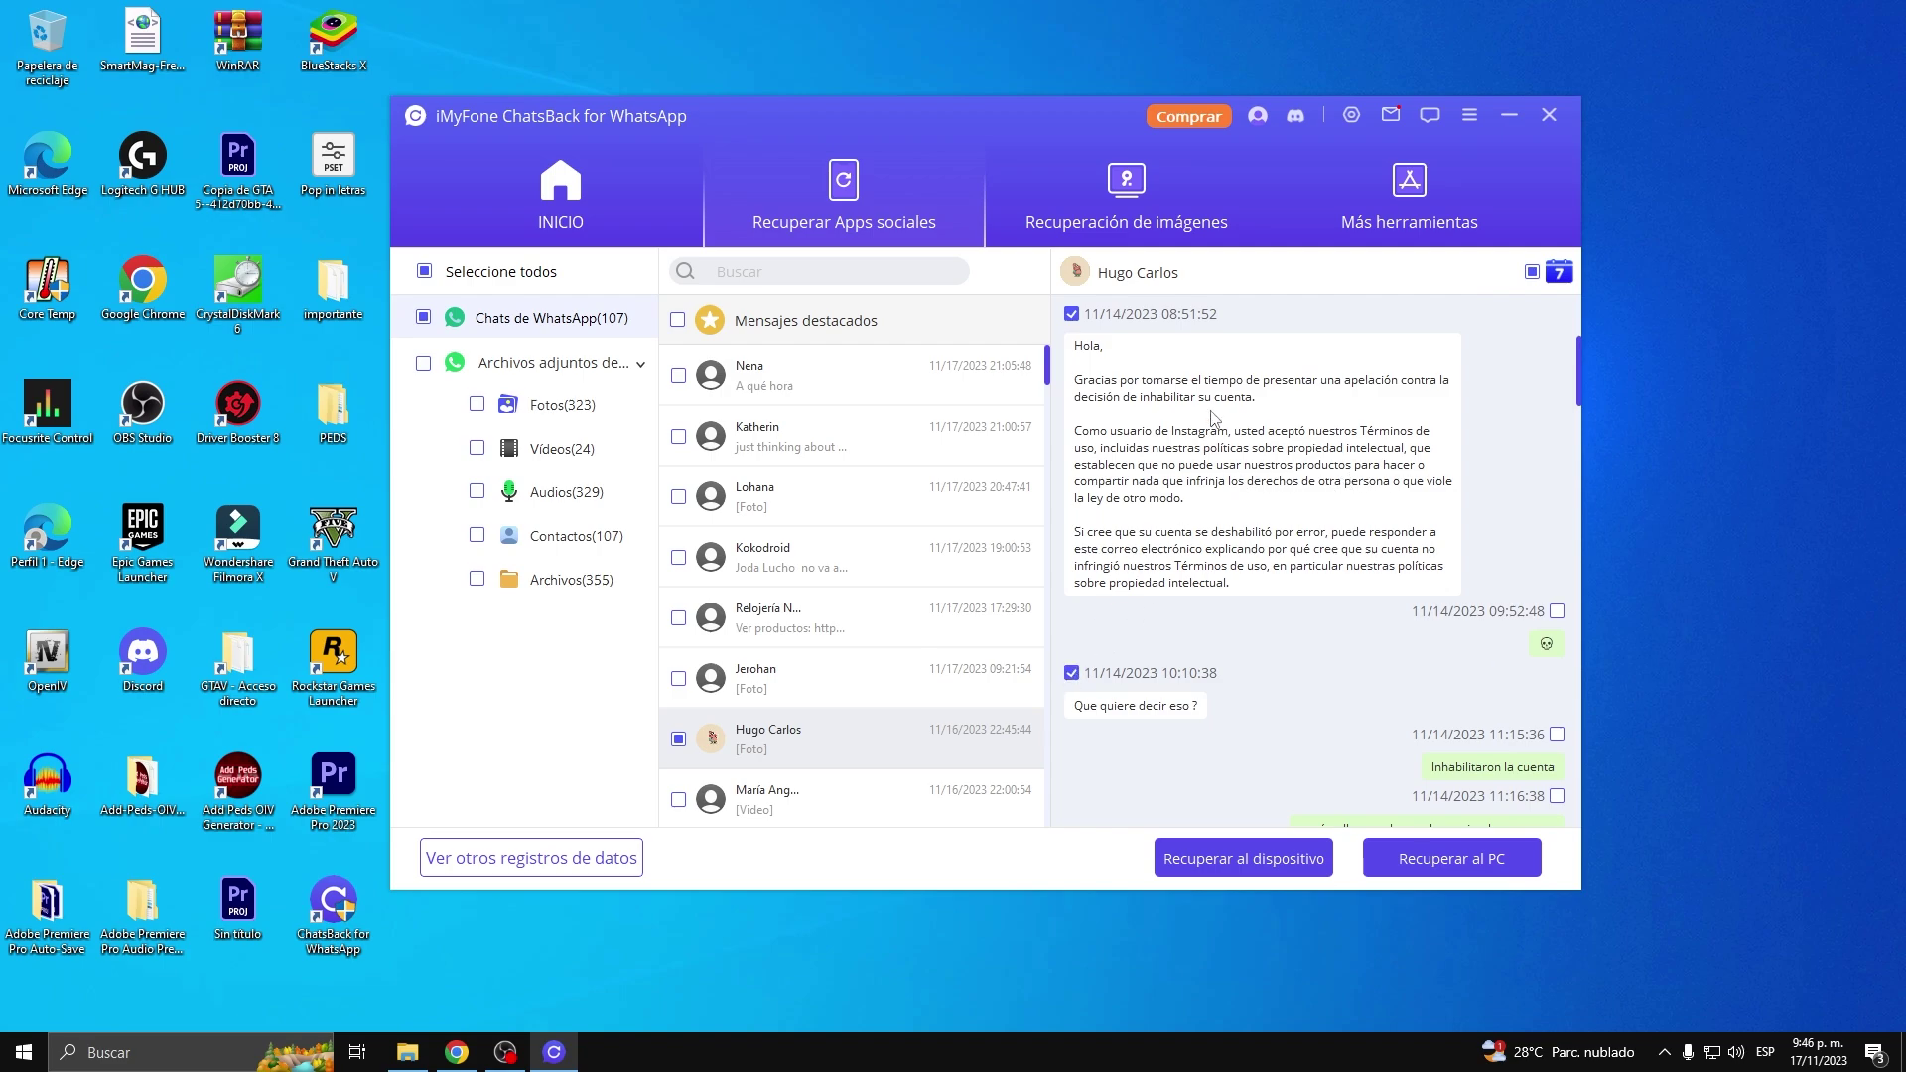
Select the chat's voice messages from 11/13/2023 at 12:12:36 and 12:12:48, and from 11/10/2023 at 10:28:40.
scroll(1216, 407, up, 5)
scroll(1231, 387, down, 2)
click(1071, 586)
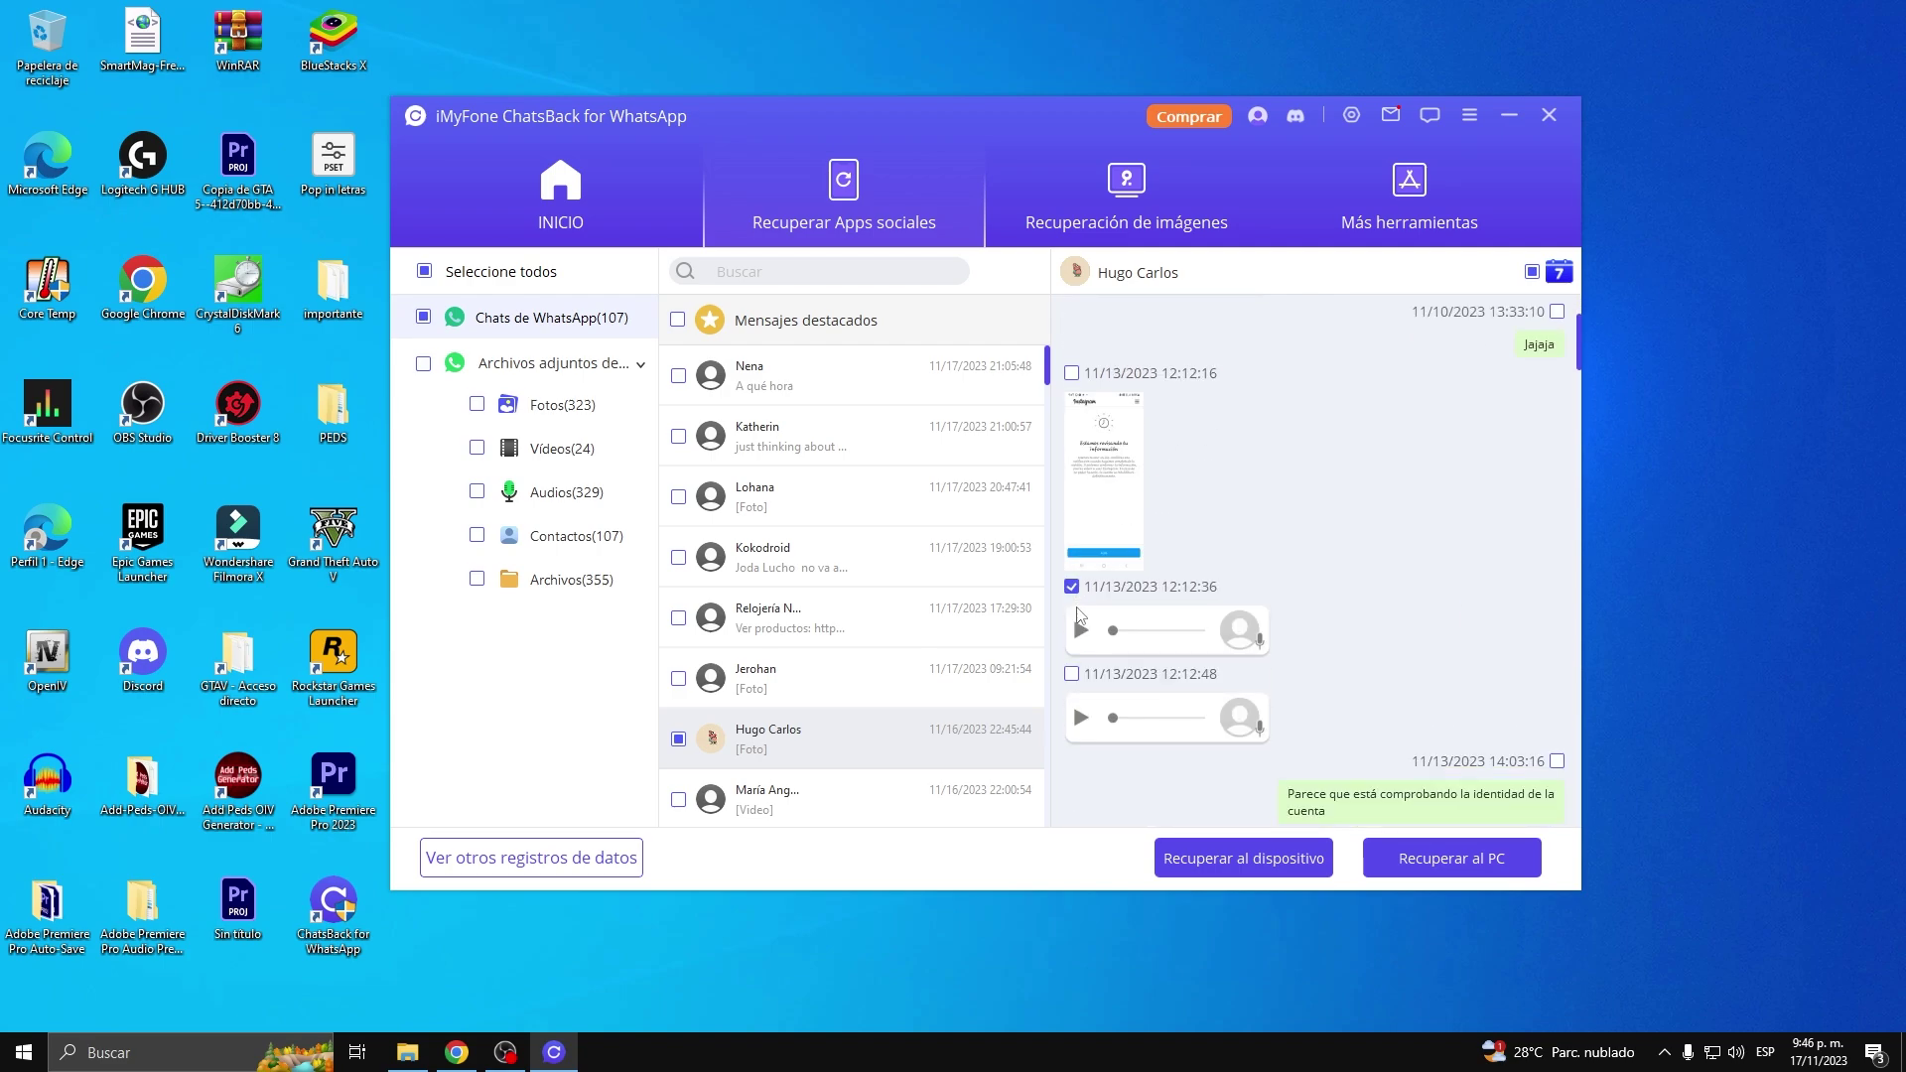
click(1071, 674)
scroll(1241, 457, up, 5)
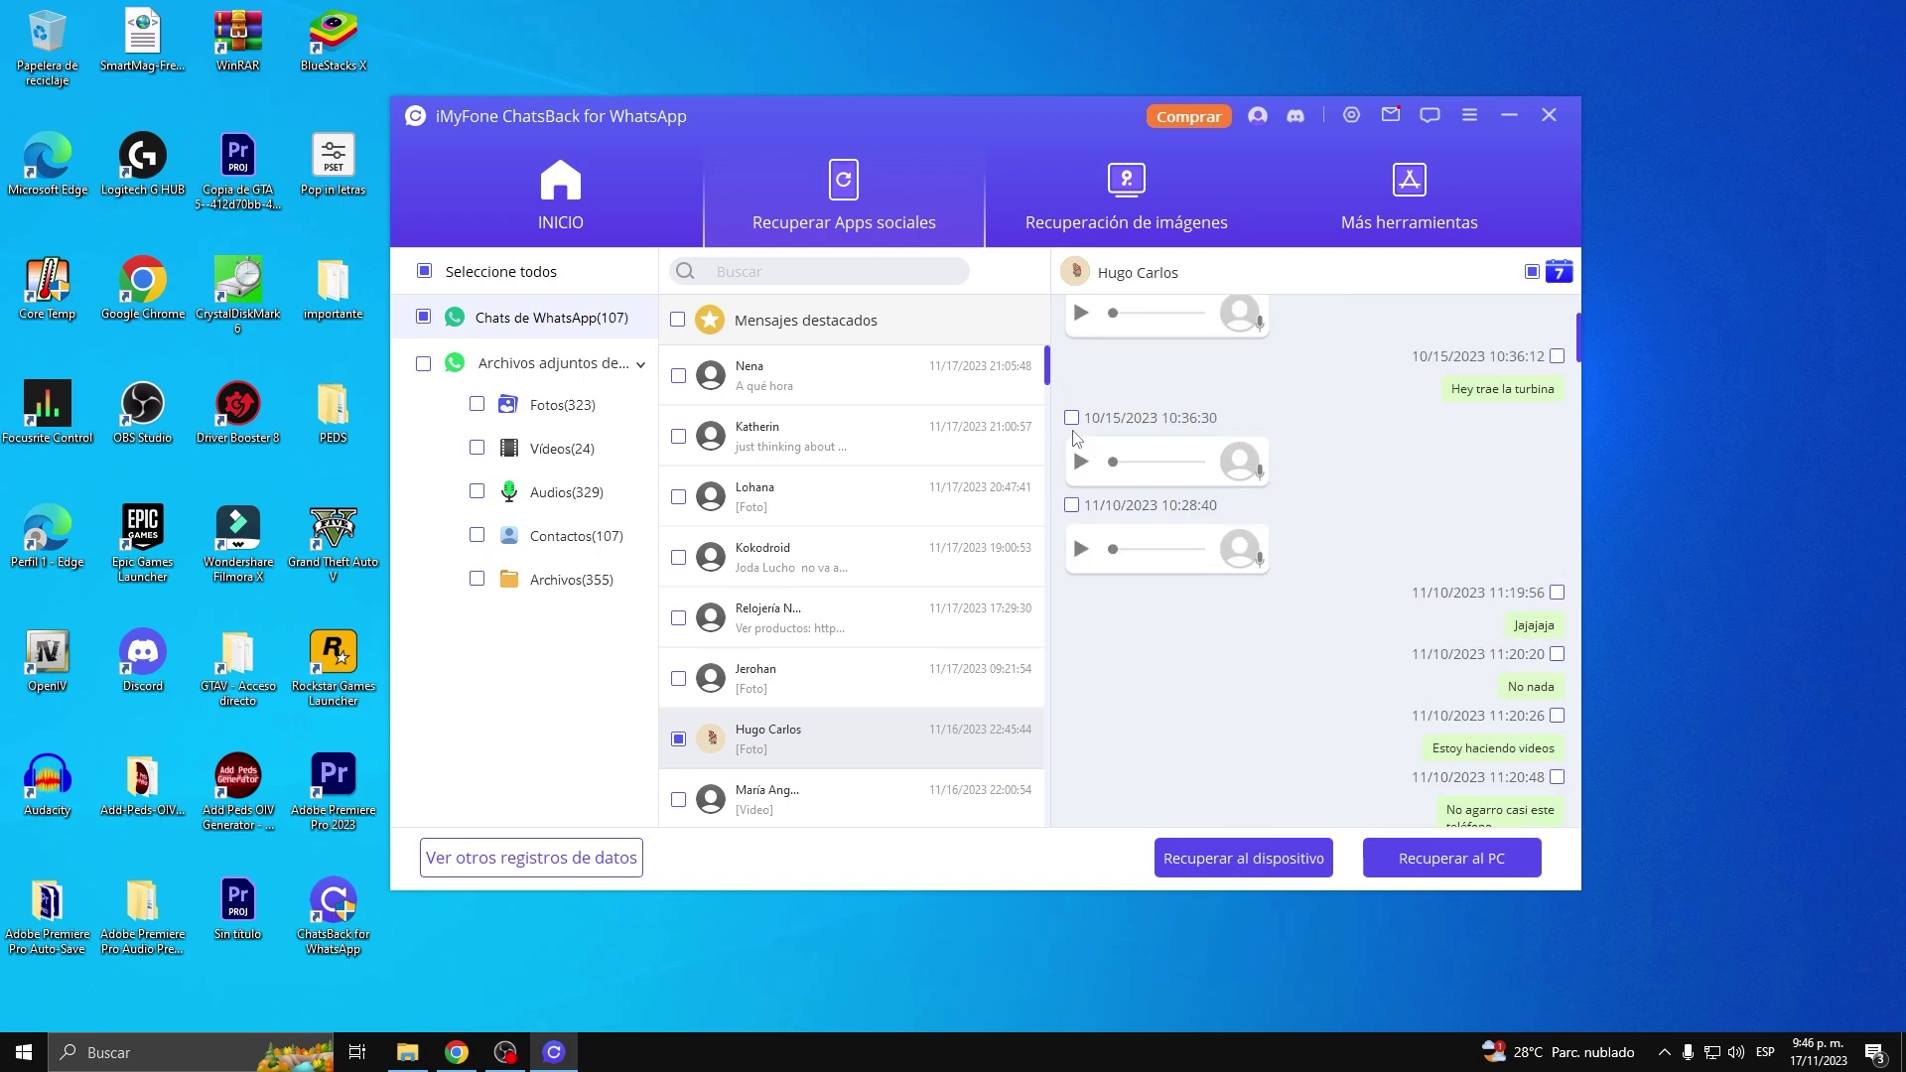
click(1071, 503)
Start recovering the selected messages to the PC and set the export file format to PDF.
scroll(1303, 702, down, 3)
scroll(1303, 701, down, 3)
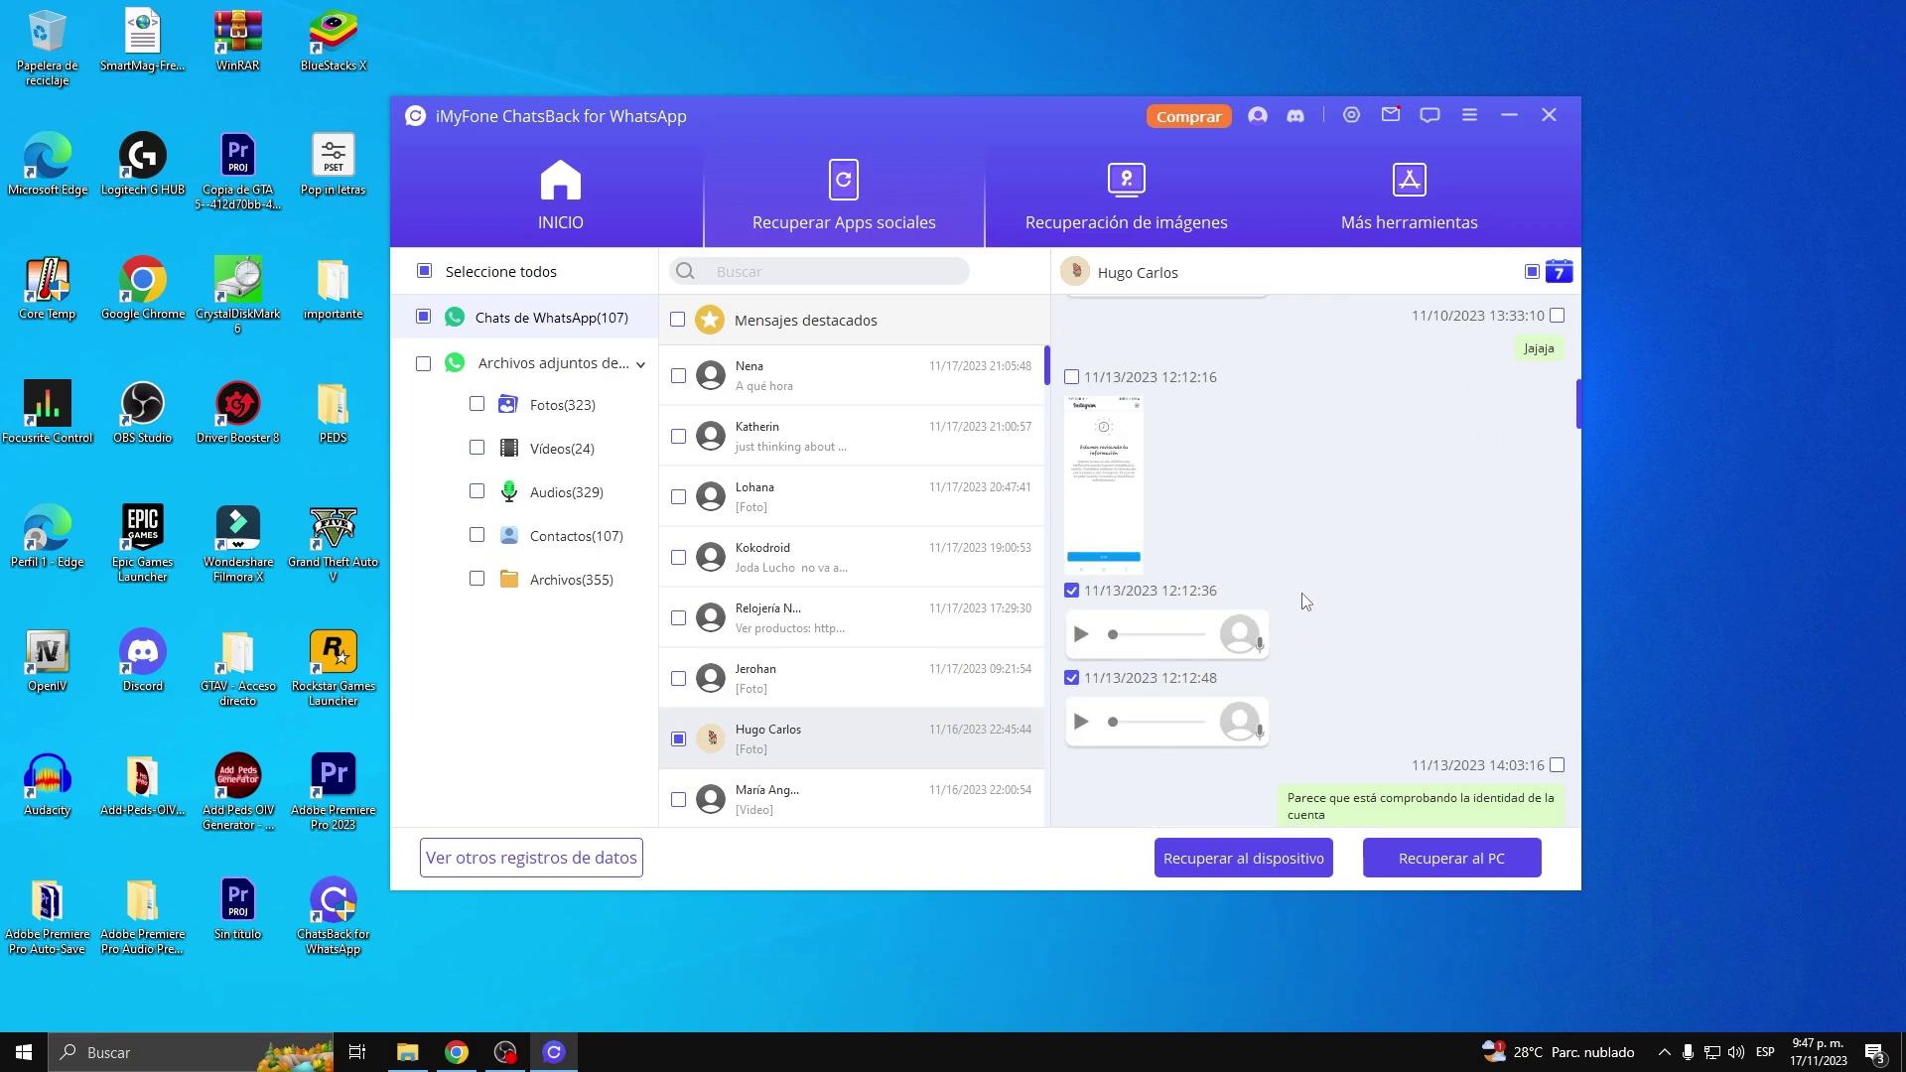
scroll(1306, 601, down, 1)
scroll(1117, 536, down, 8)
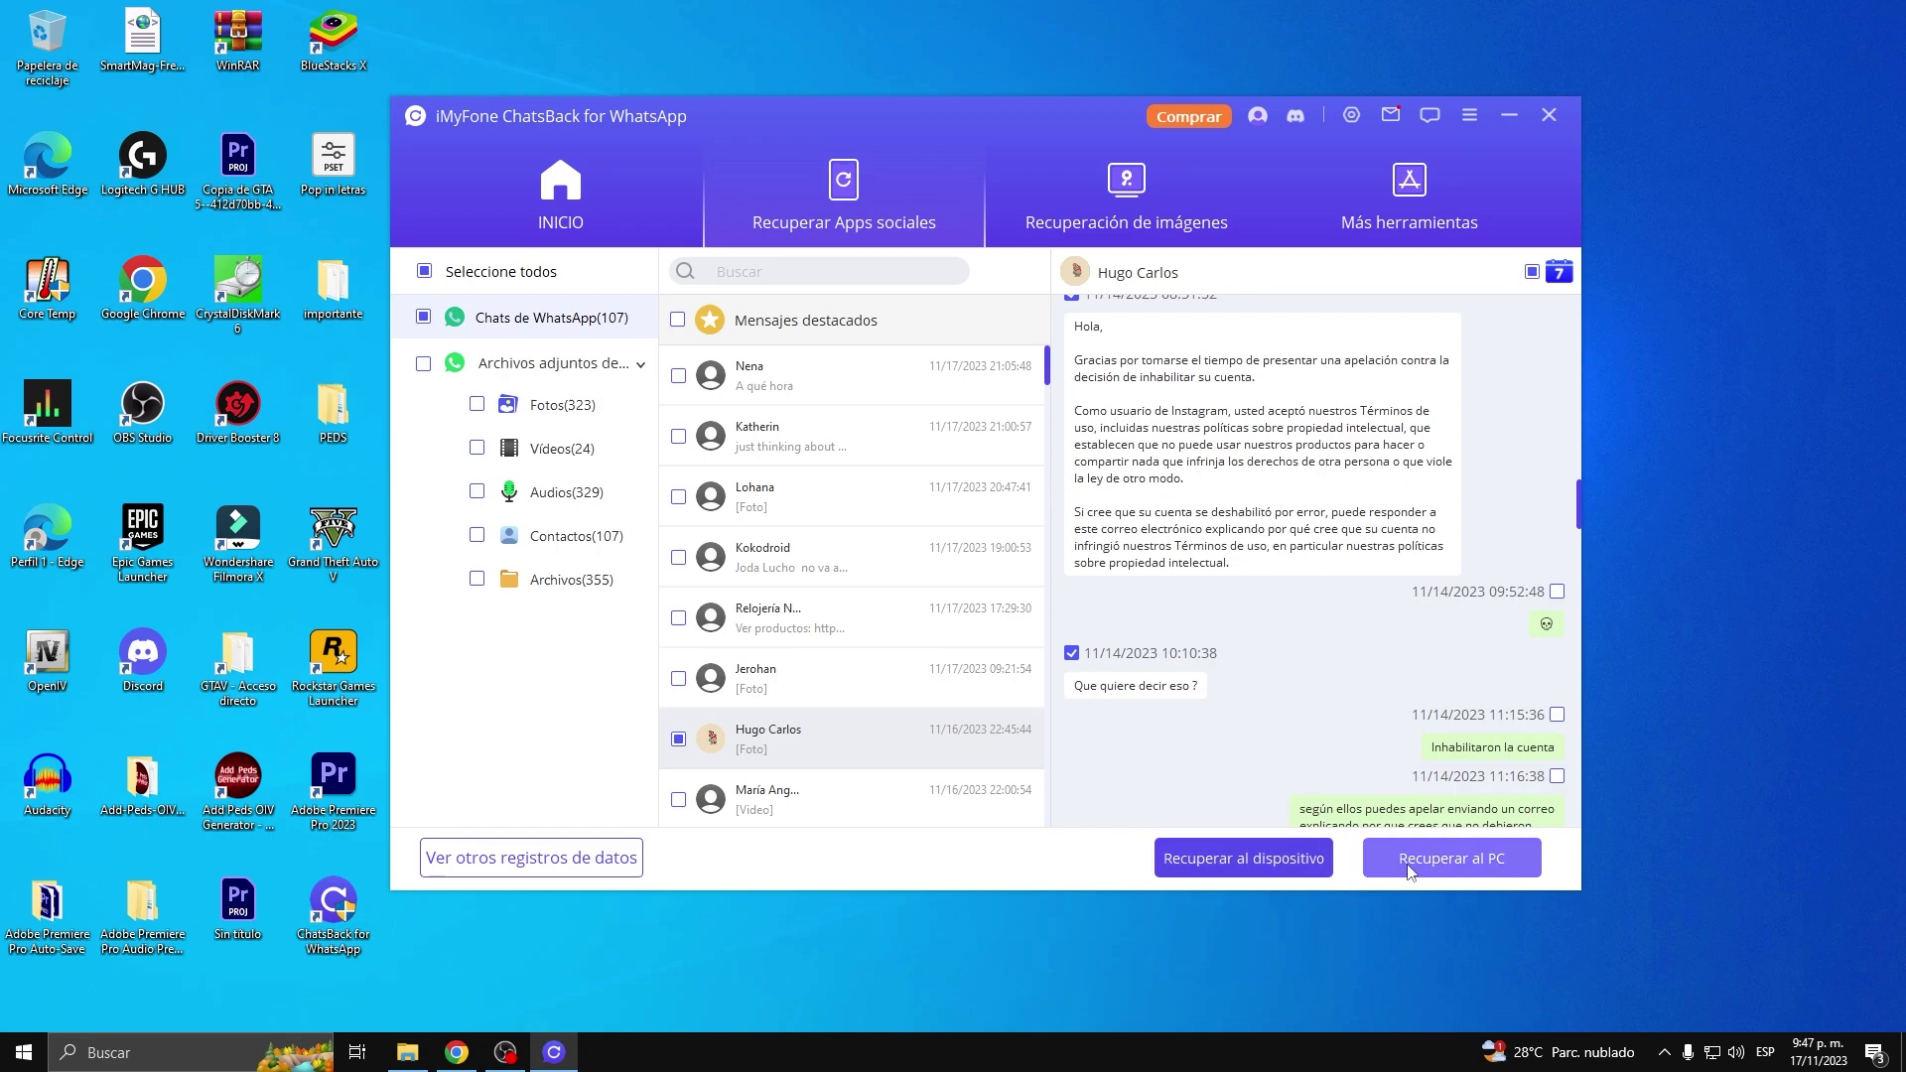
click(1437, 860)
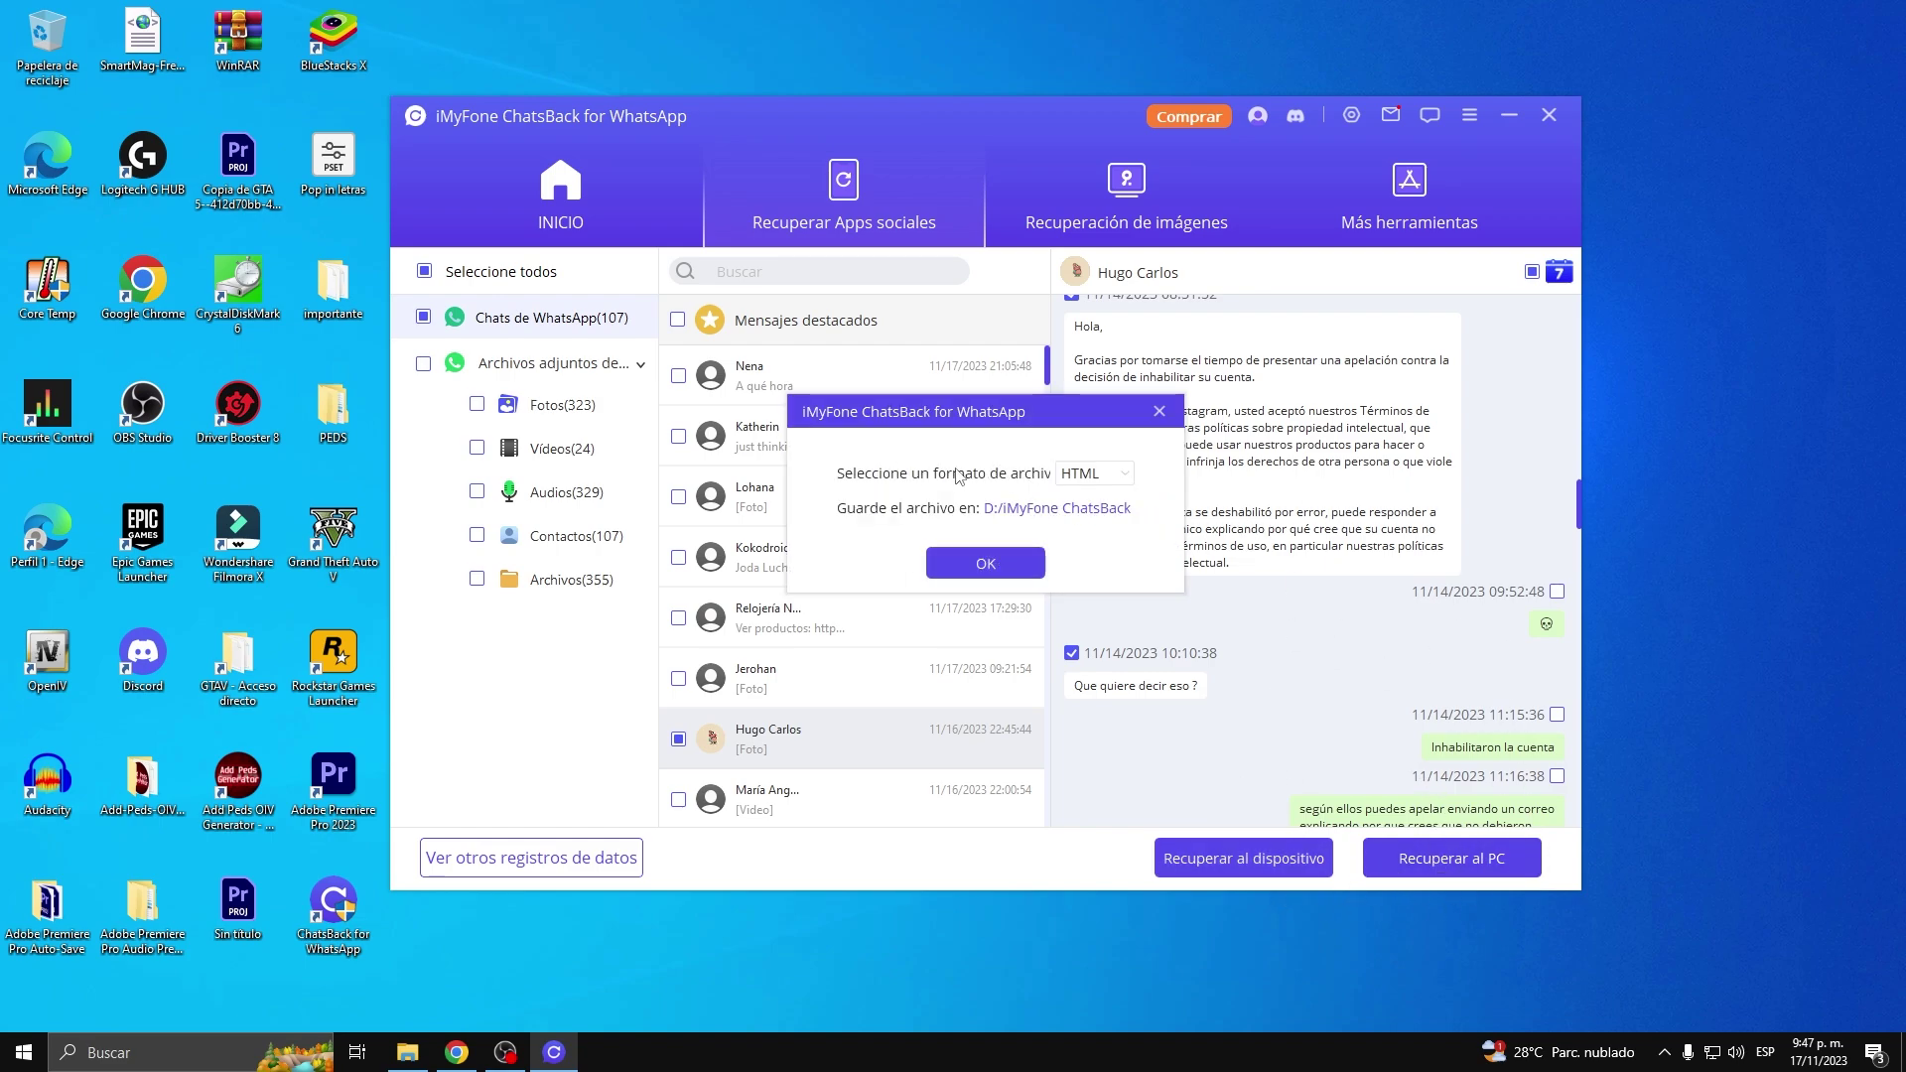
click(1087, 475)
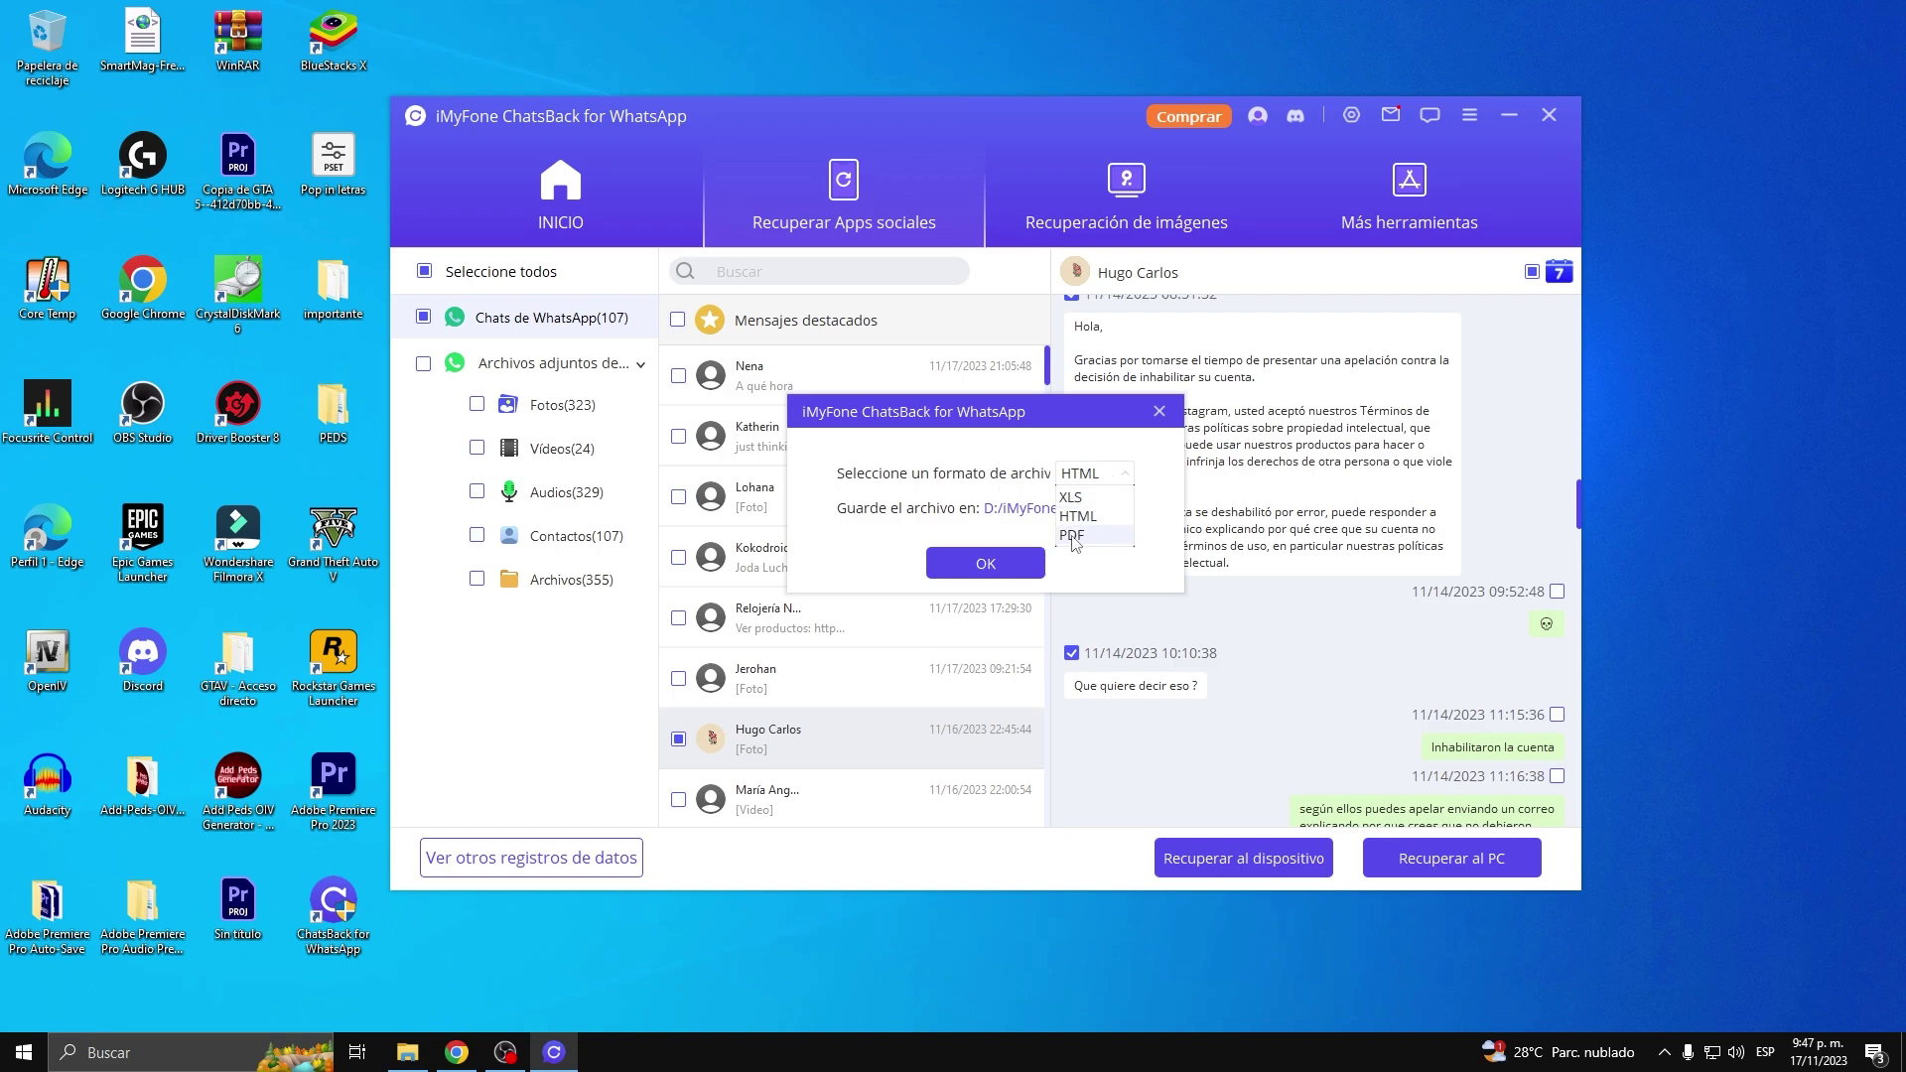
click(1074, 536)
click(1123, 476)
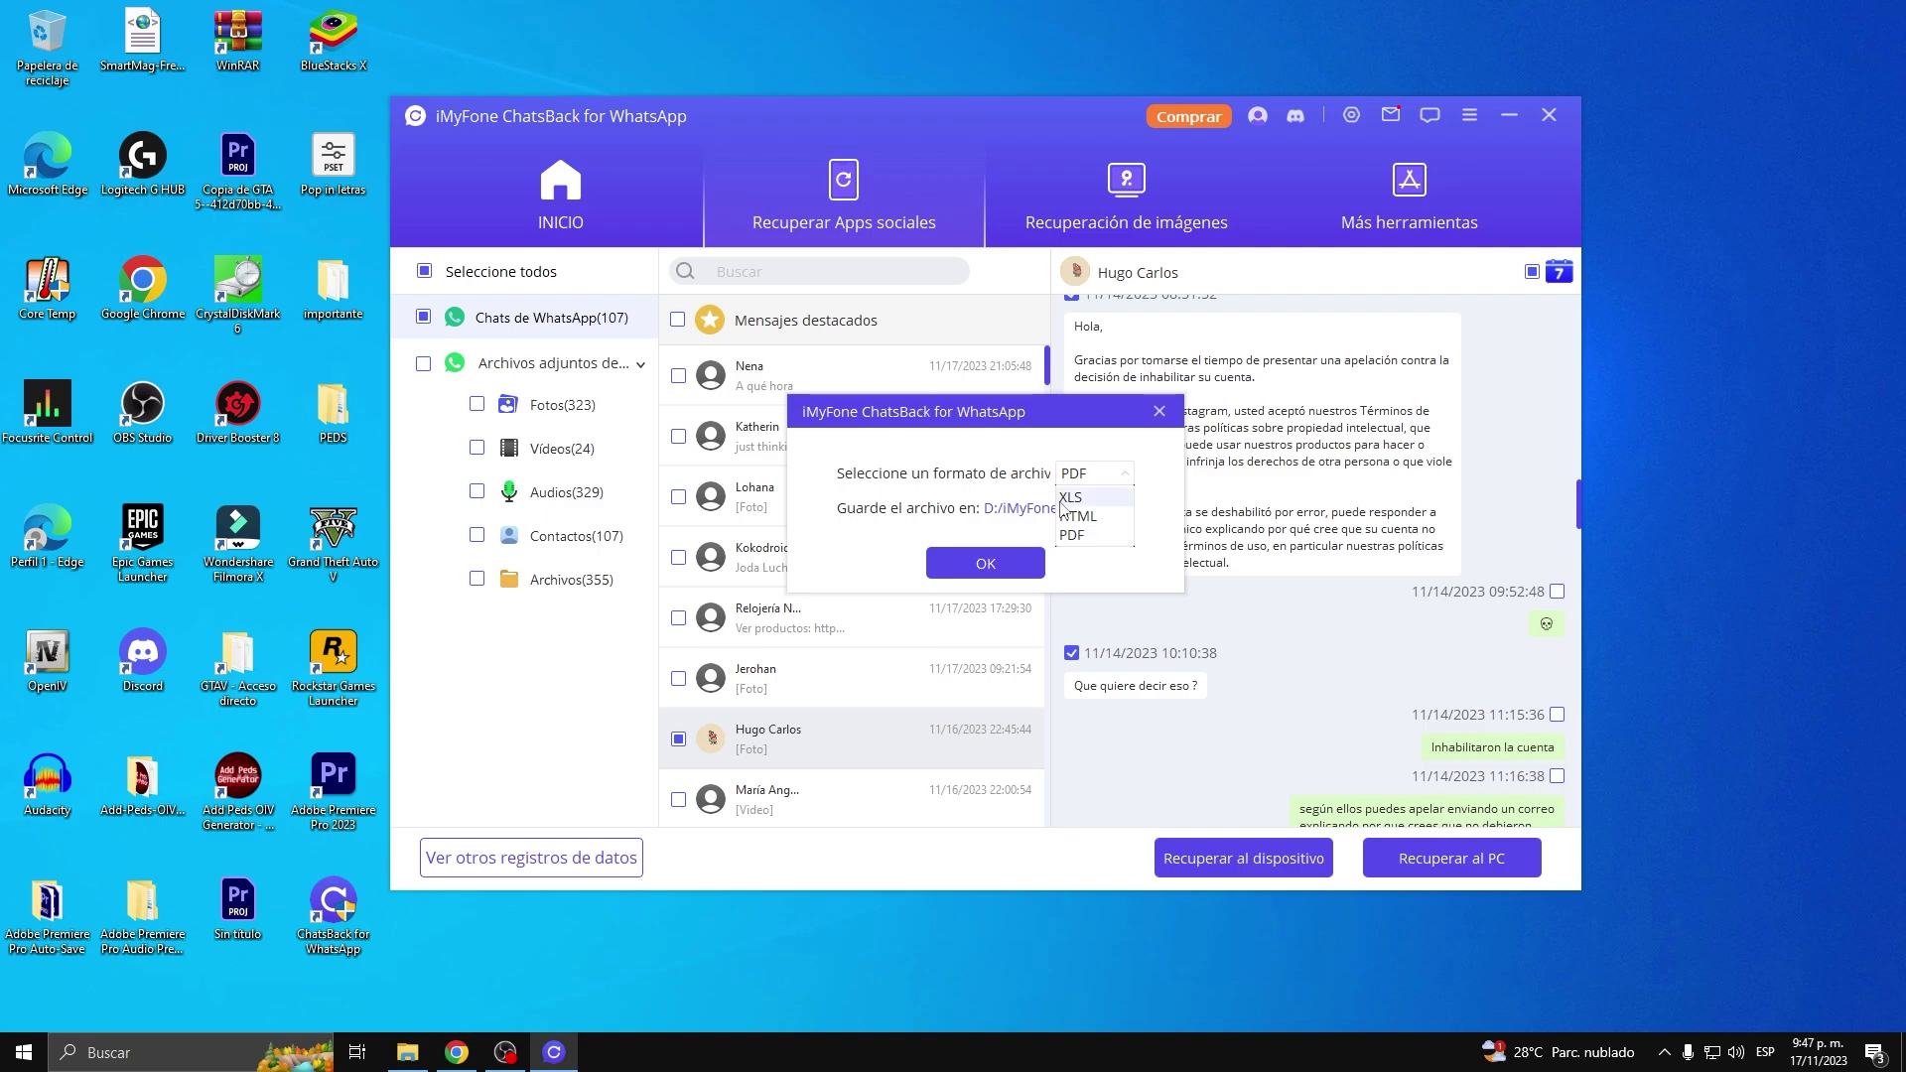
click(1042, 502)
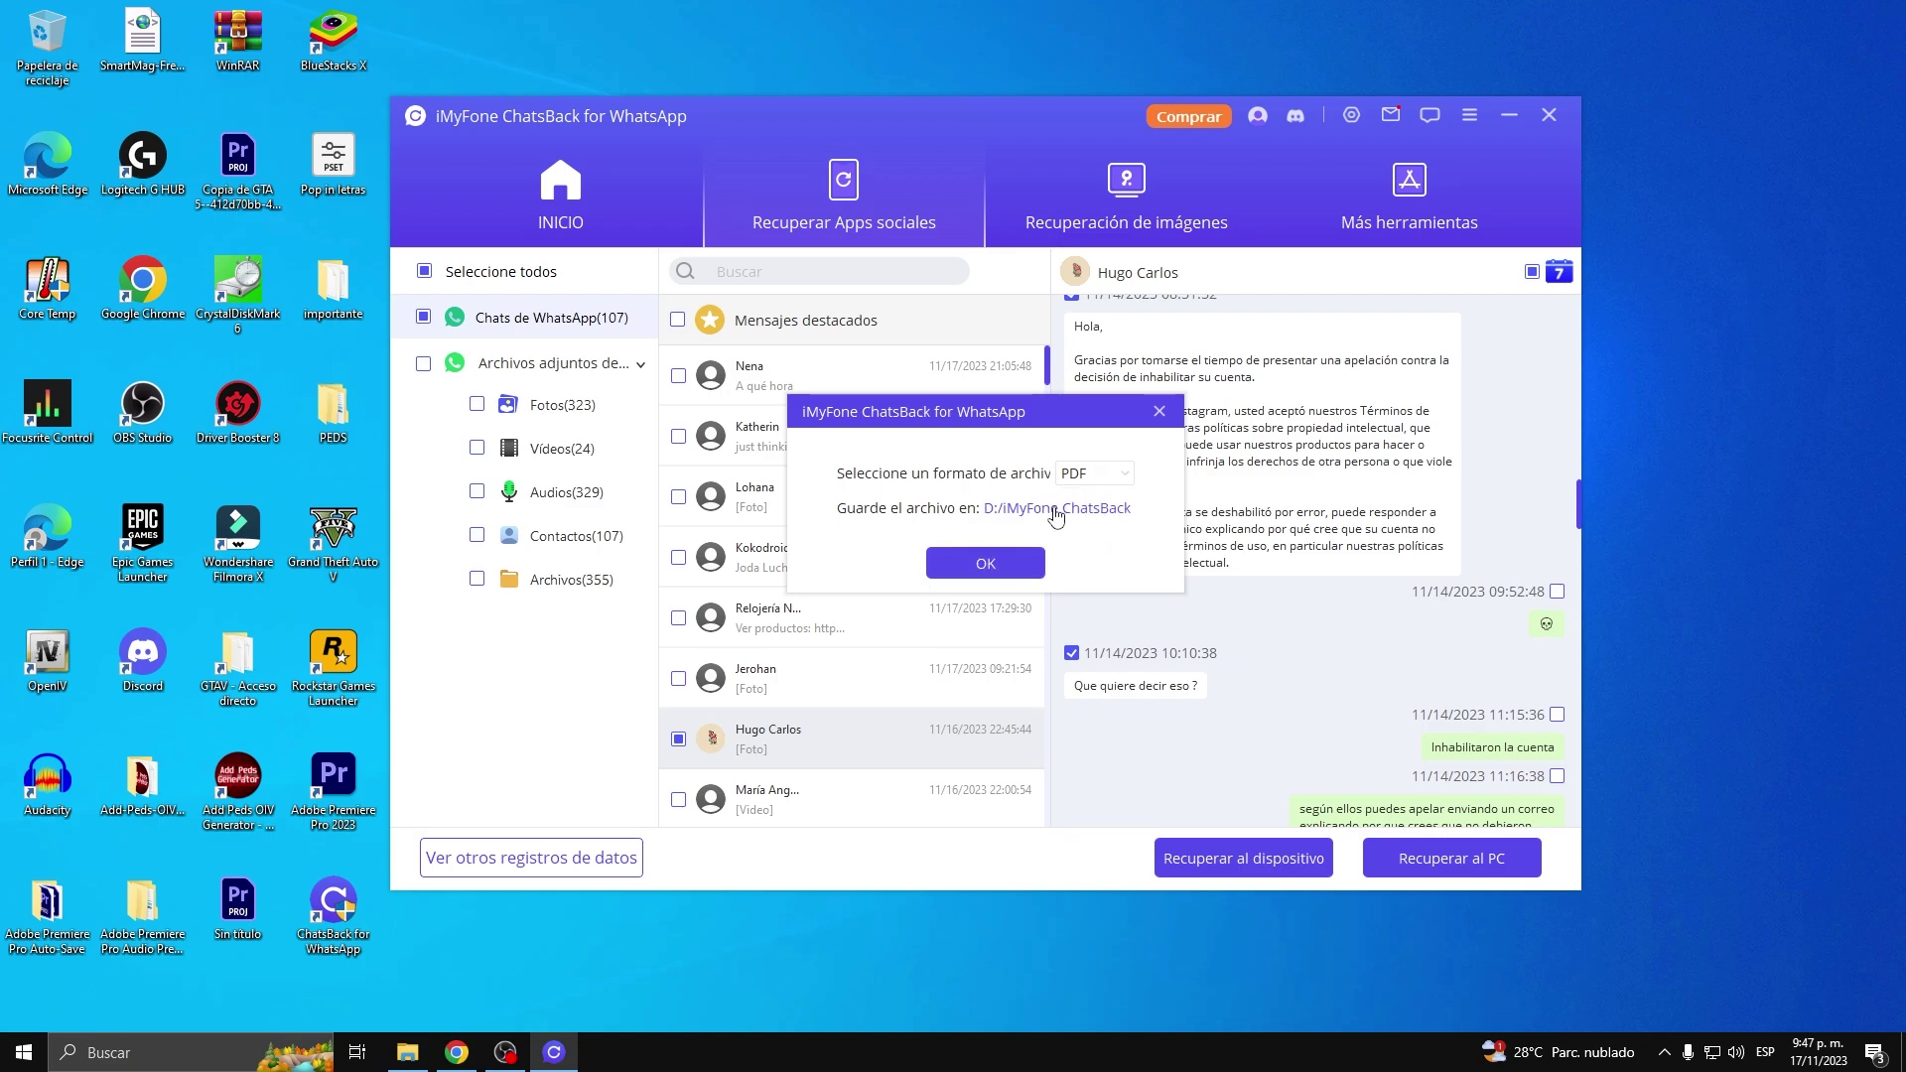
Set the export's save location to the Escritorio folder and export the selected messages to the PC.
click(1000, 510)
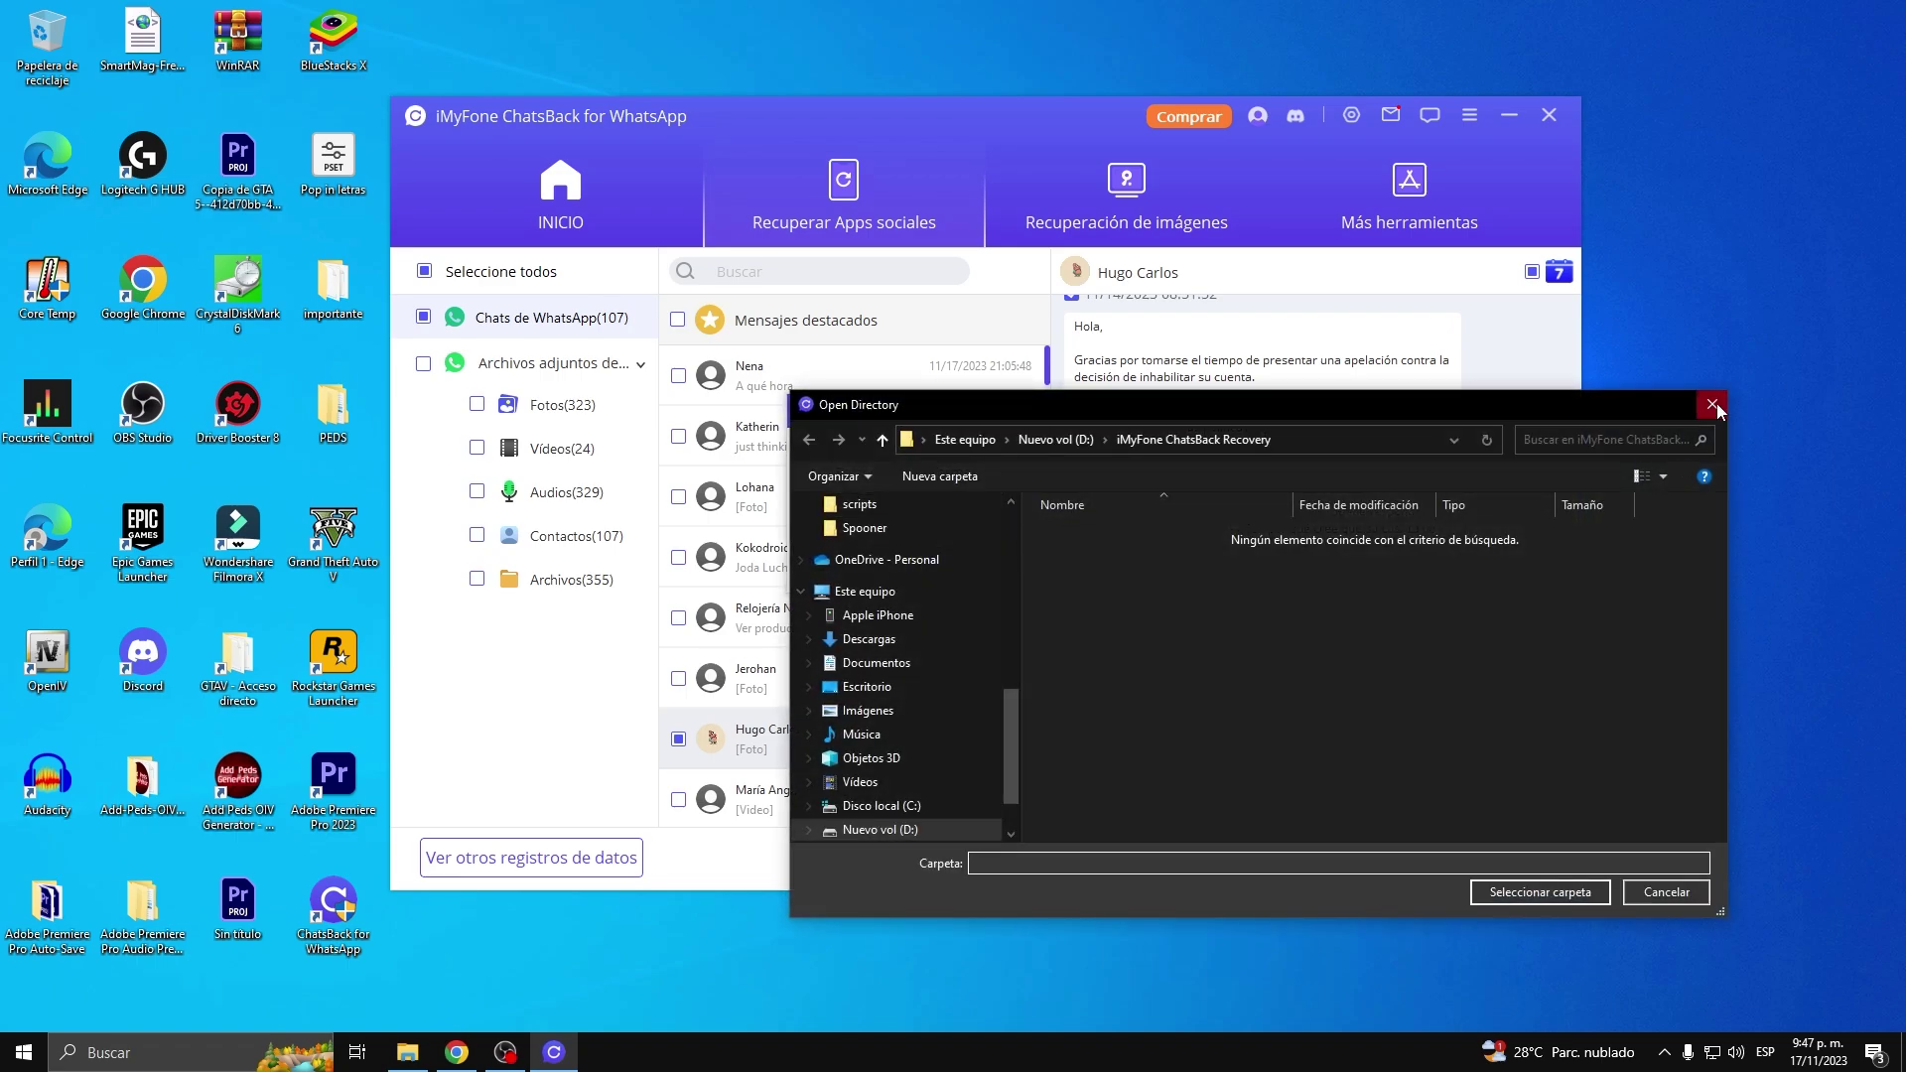
click(1713, 402)
click(1040, 508)
scroll(955, 540, up, 8)
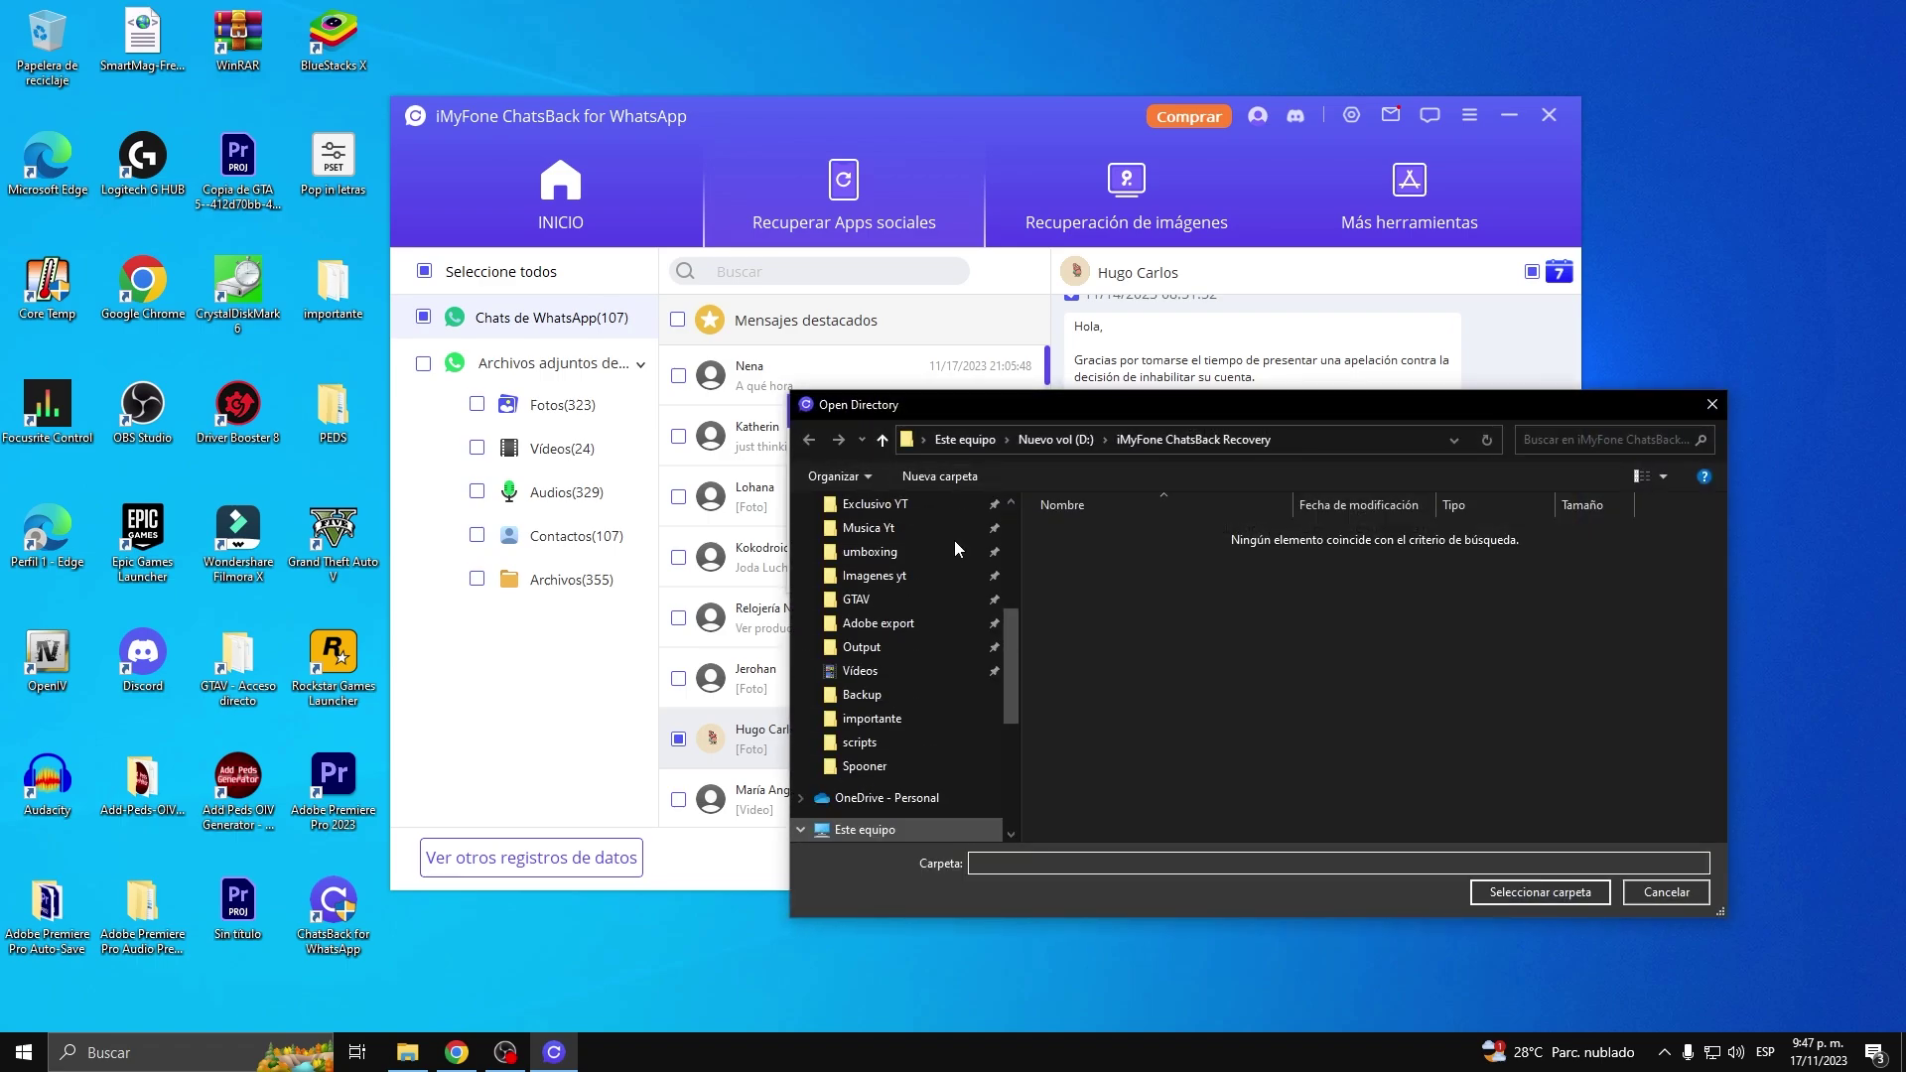
scroll(885, 541, up, 2)
click(867, 544)
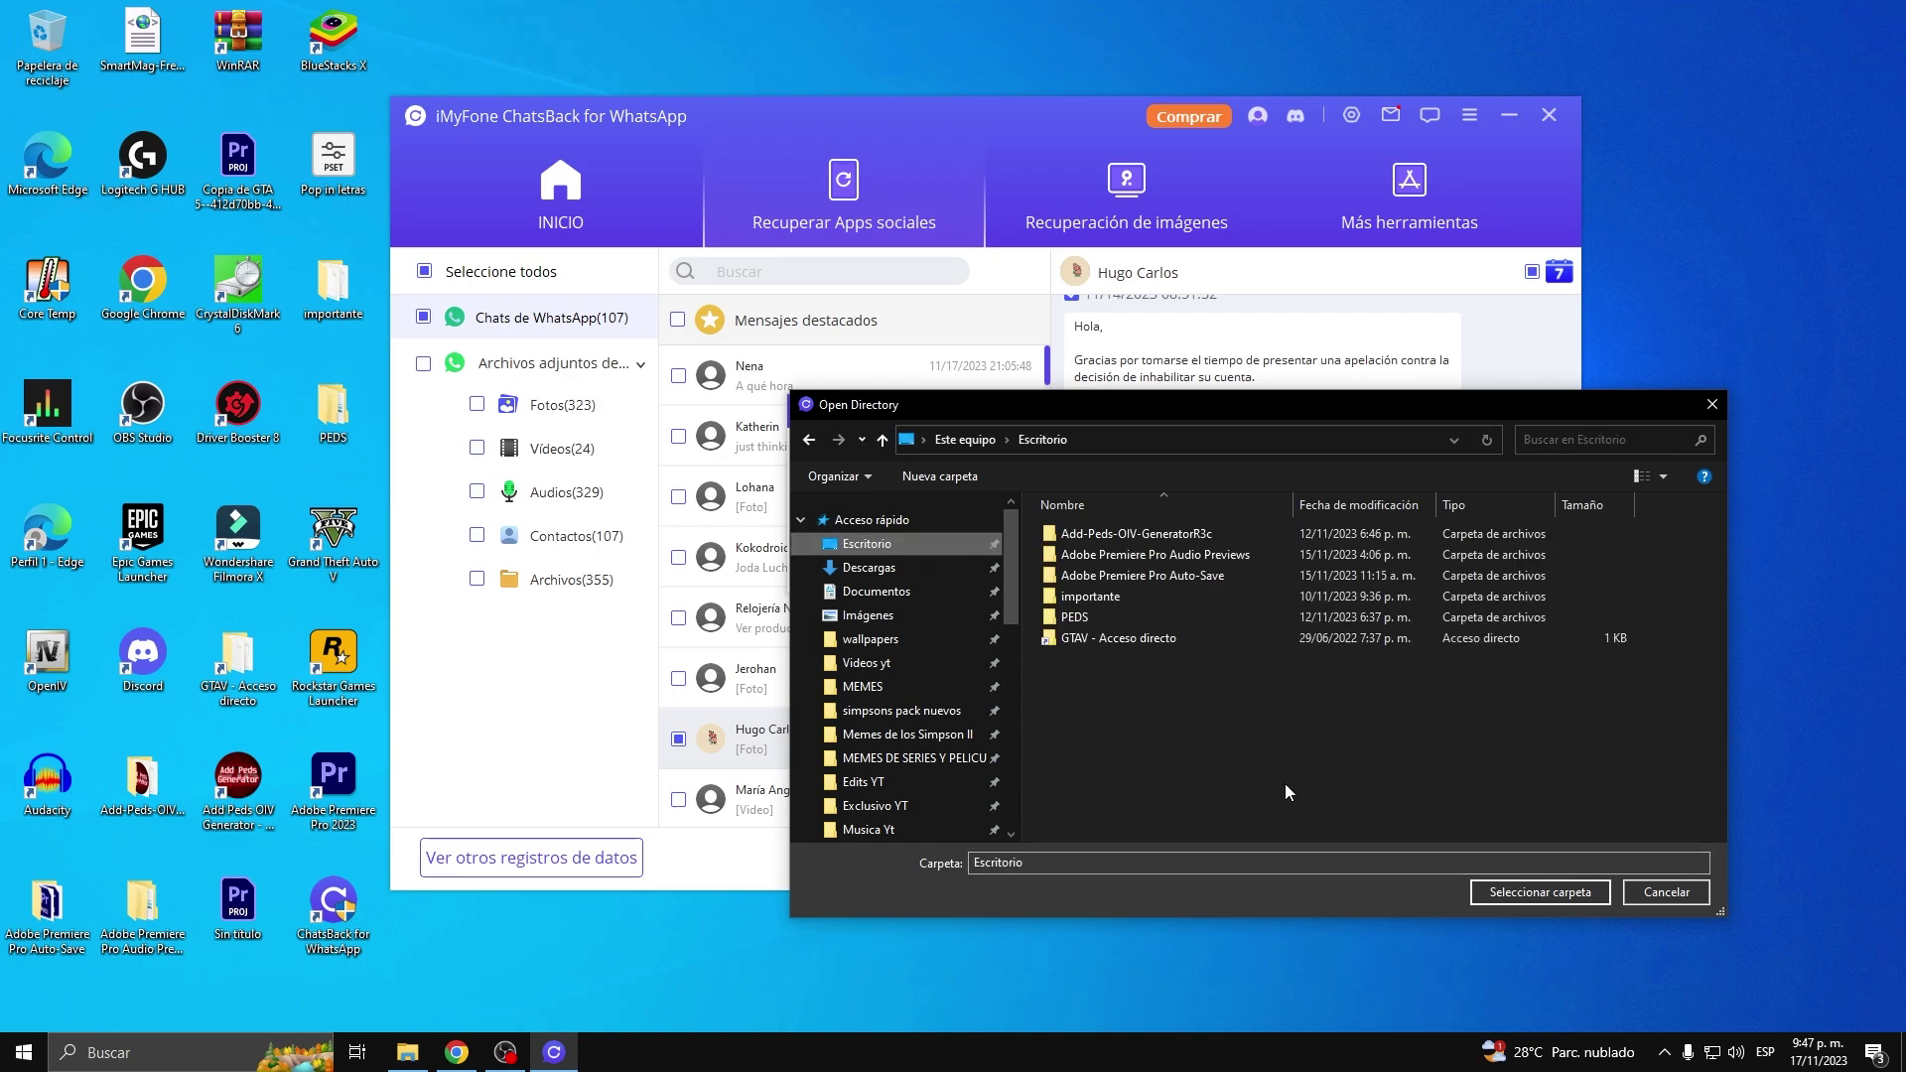
click(1533, 894)
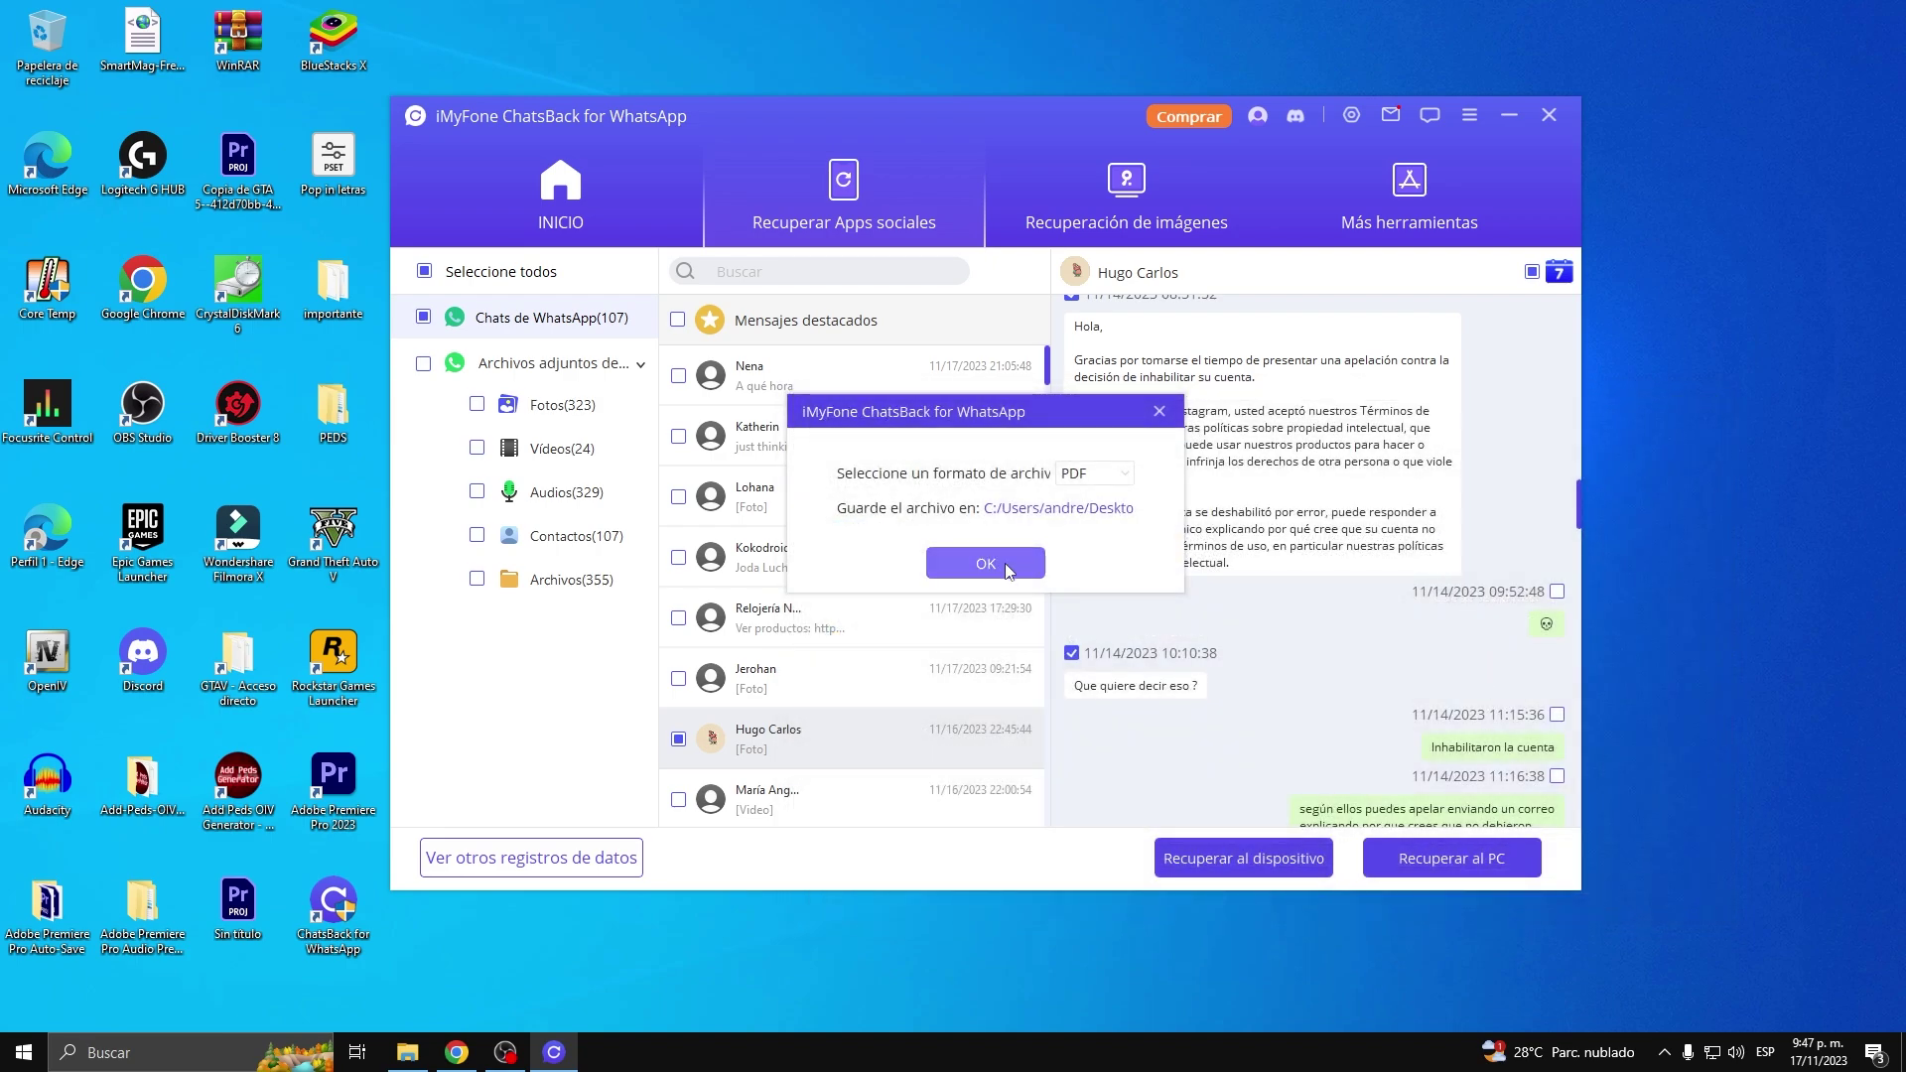
click(1004, 570)
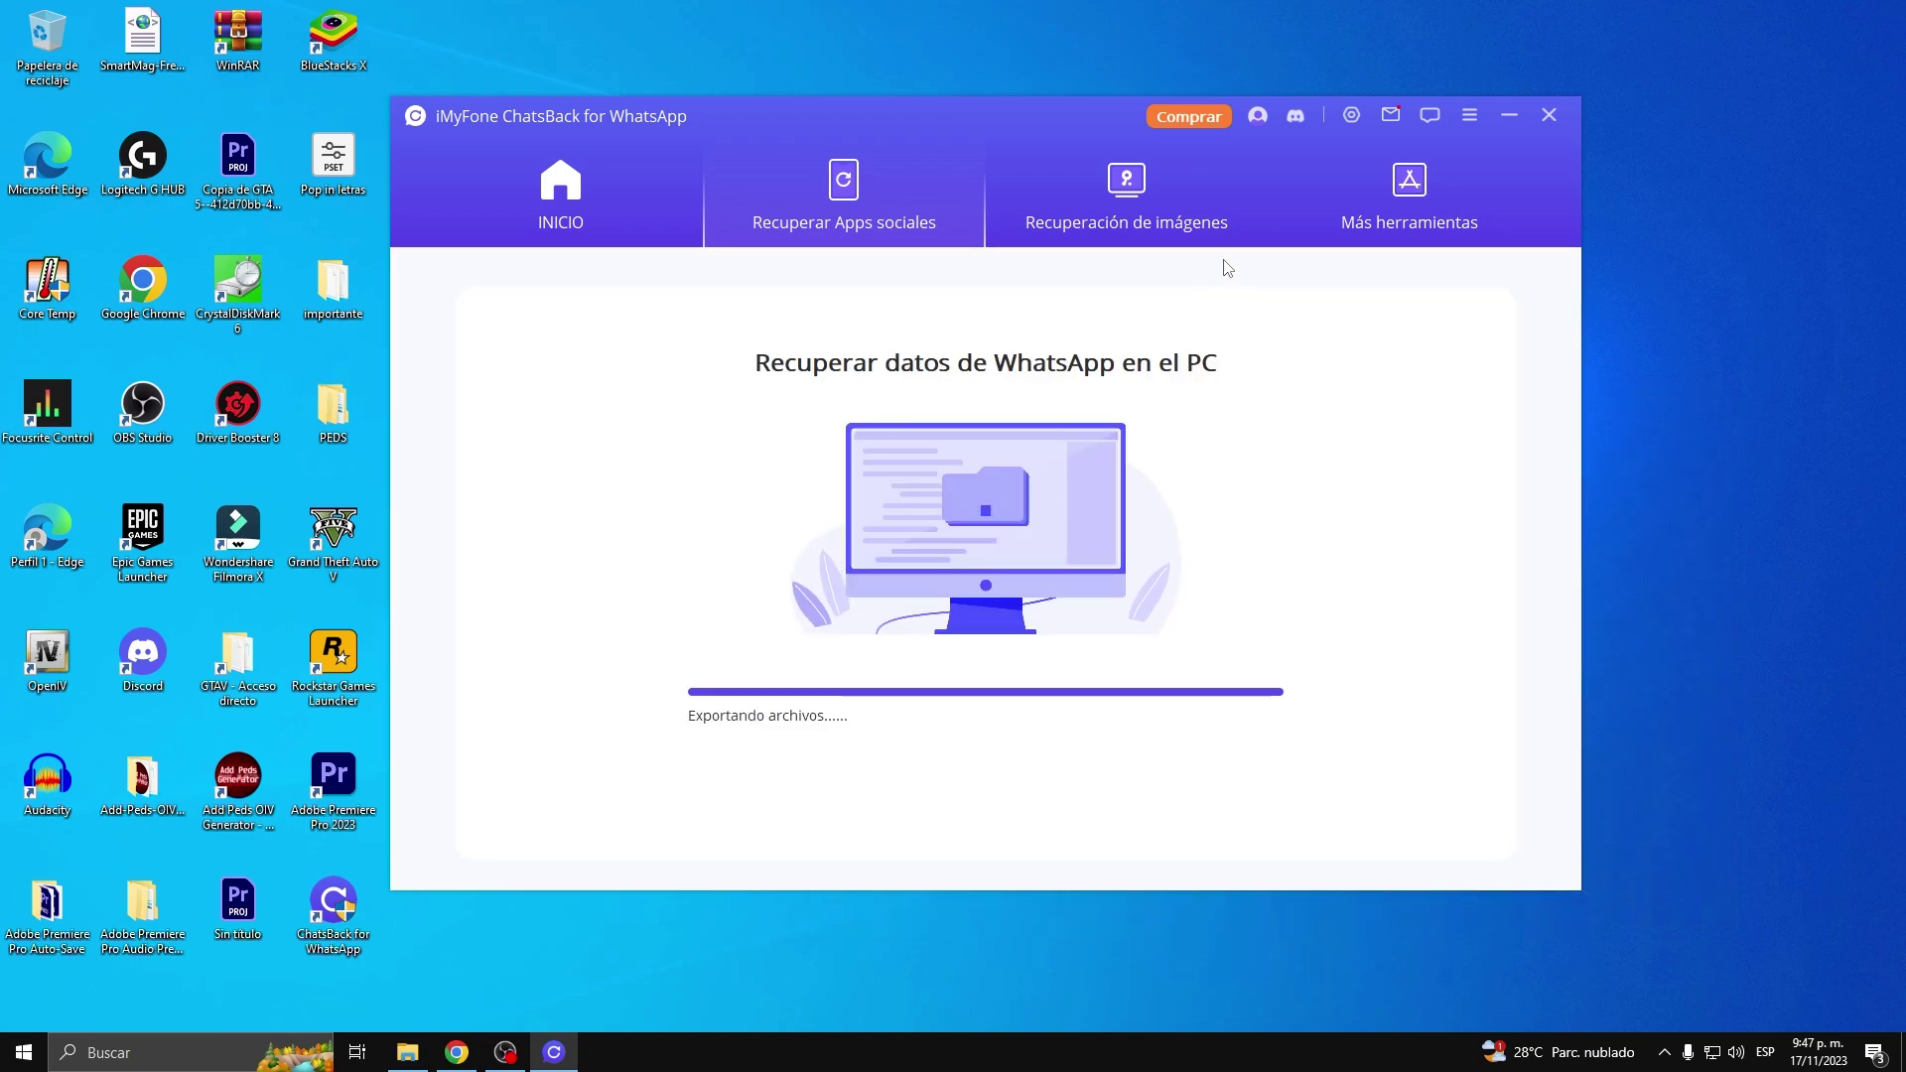
Finish the PC recovery and minimize the iMyFone ChatsBack window to uncover the desktop.
drag(1065, 119, 1229, 147)
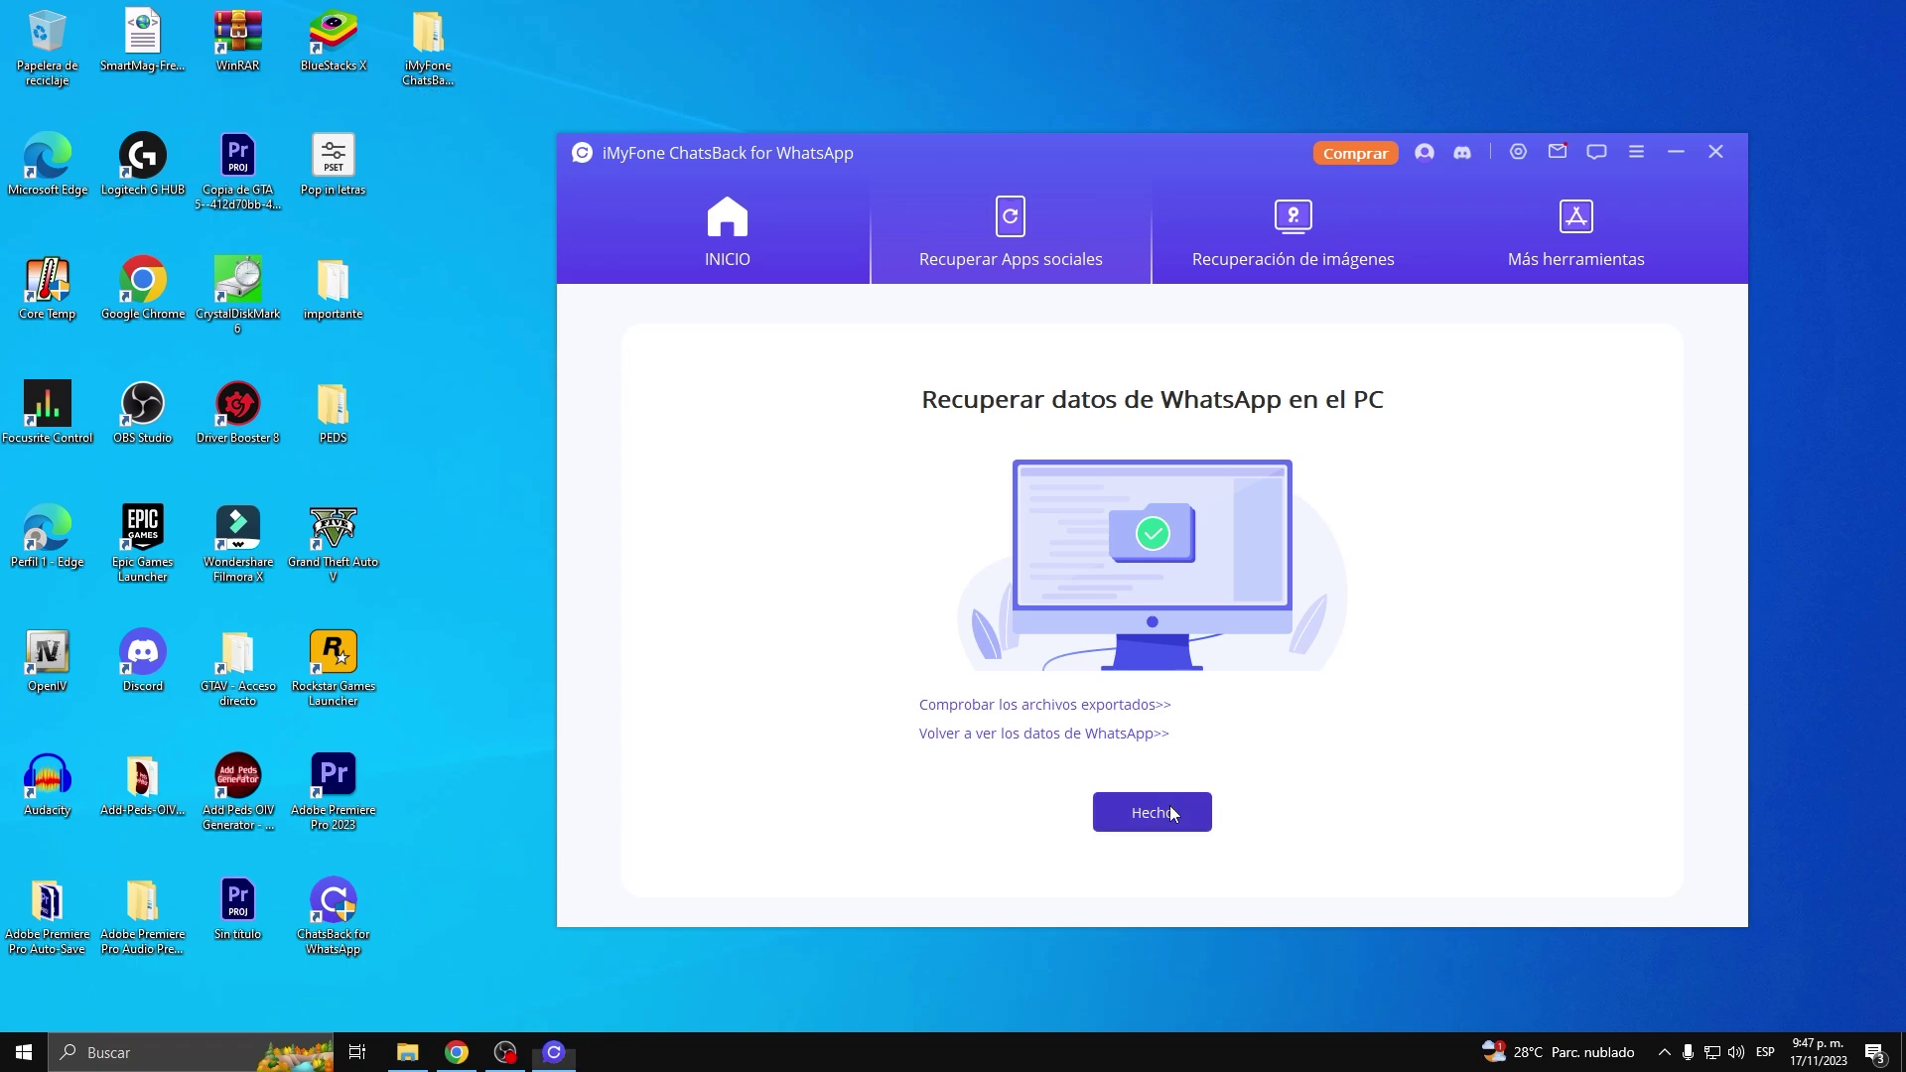
click(1174, 812)
click(1675, 157)
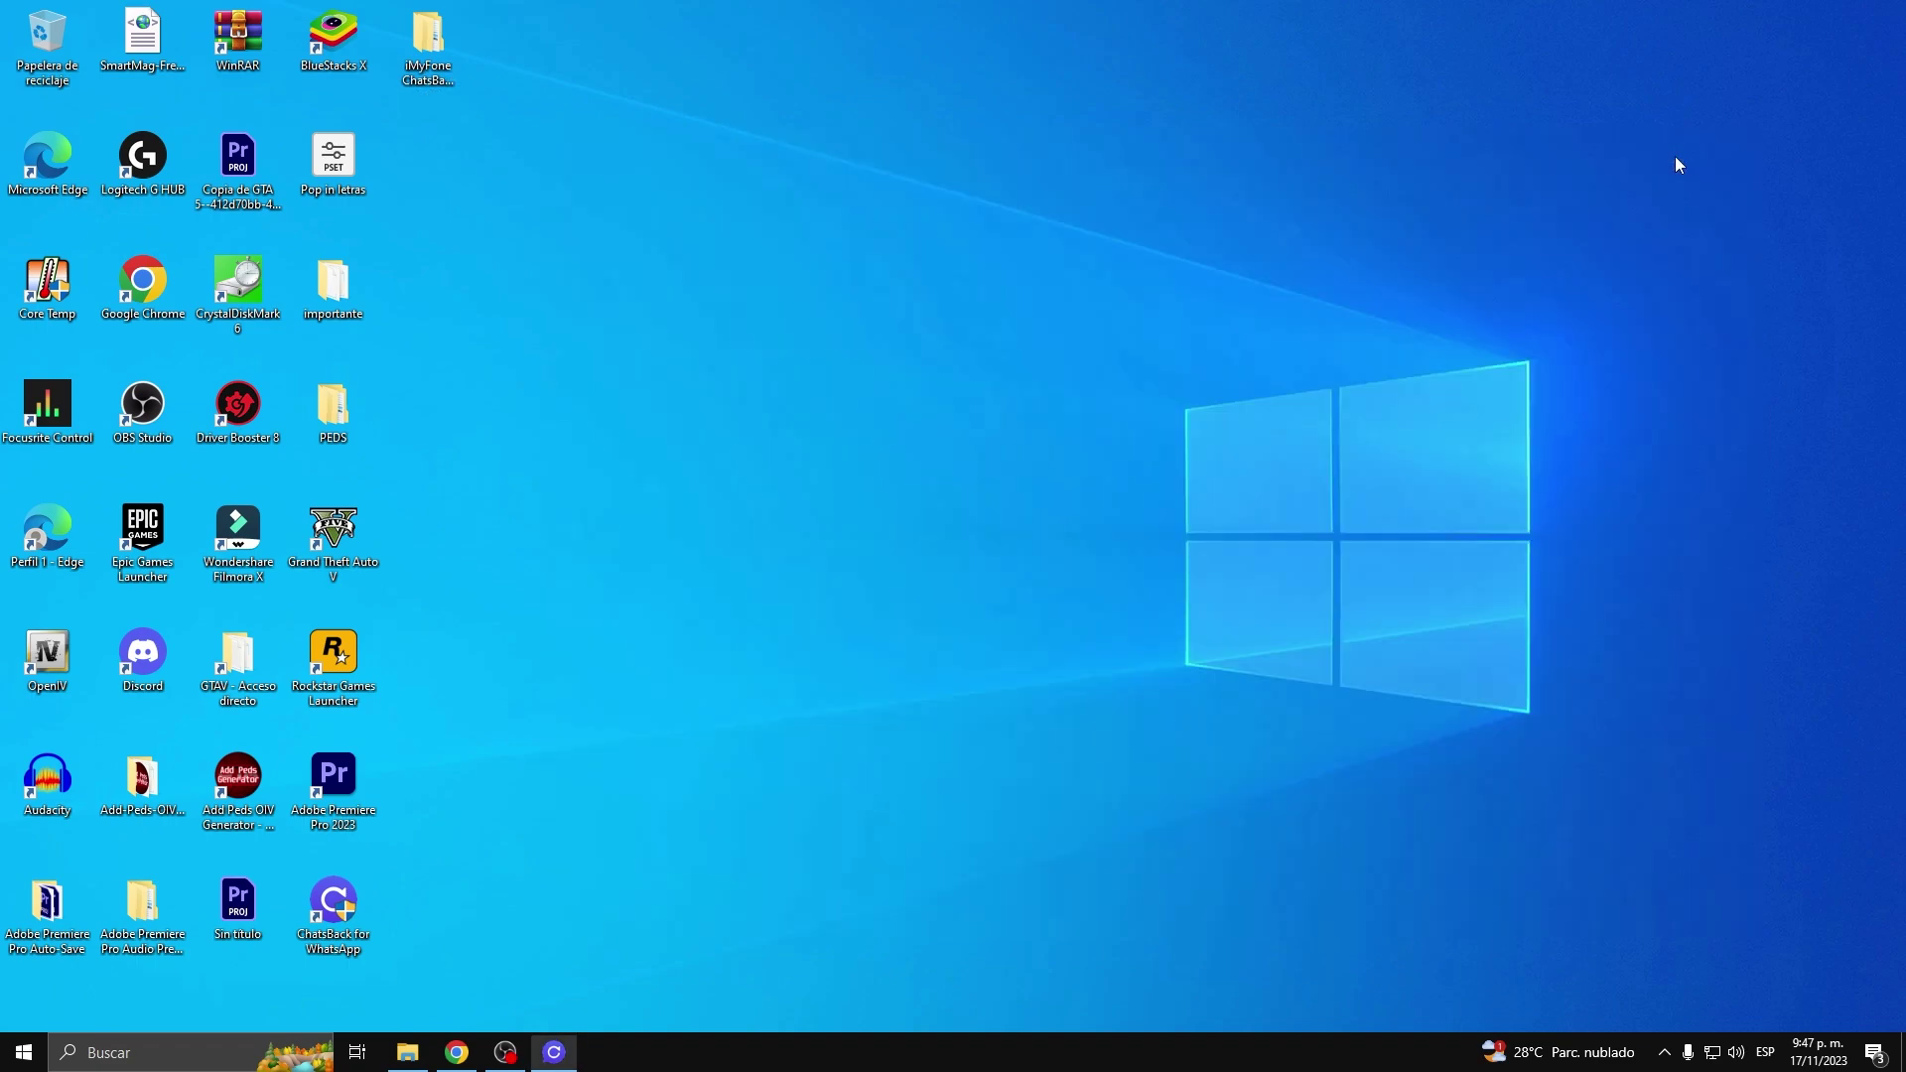
double_click(441, 58)
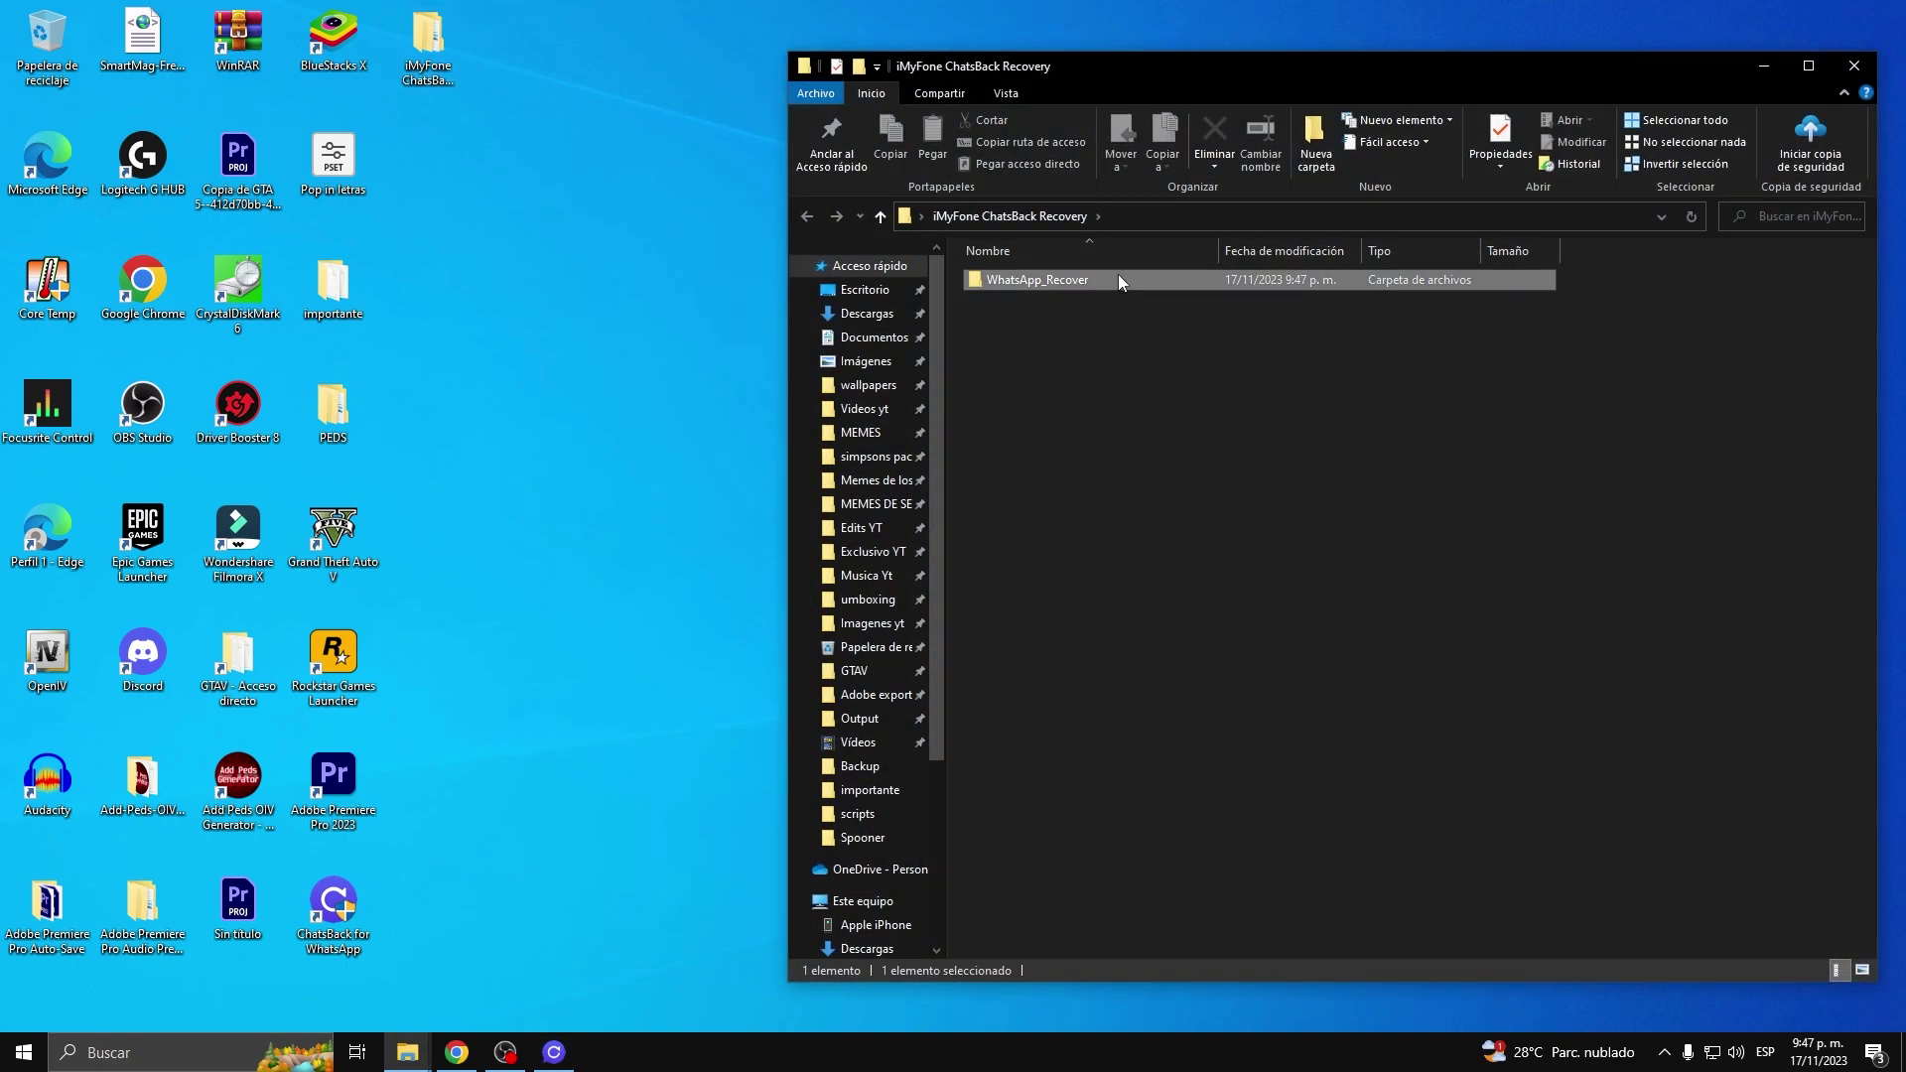
double_click(1118, 274)
drag(1357, 80, 1048, 79)
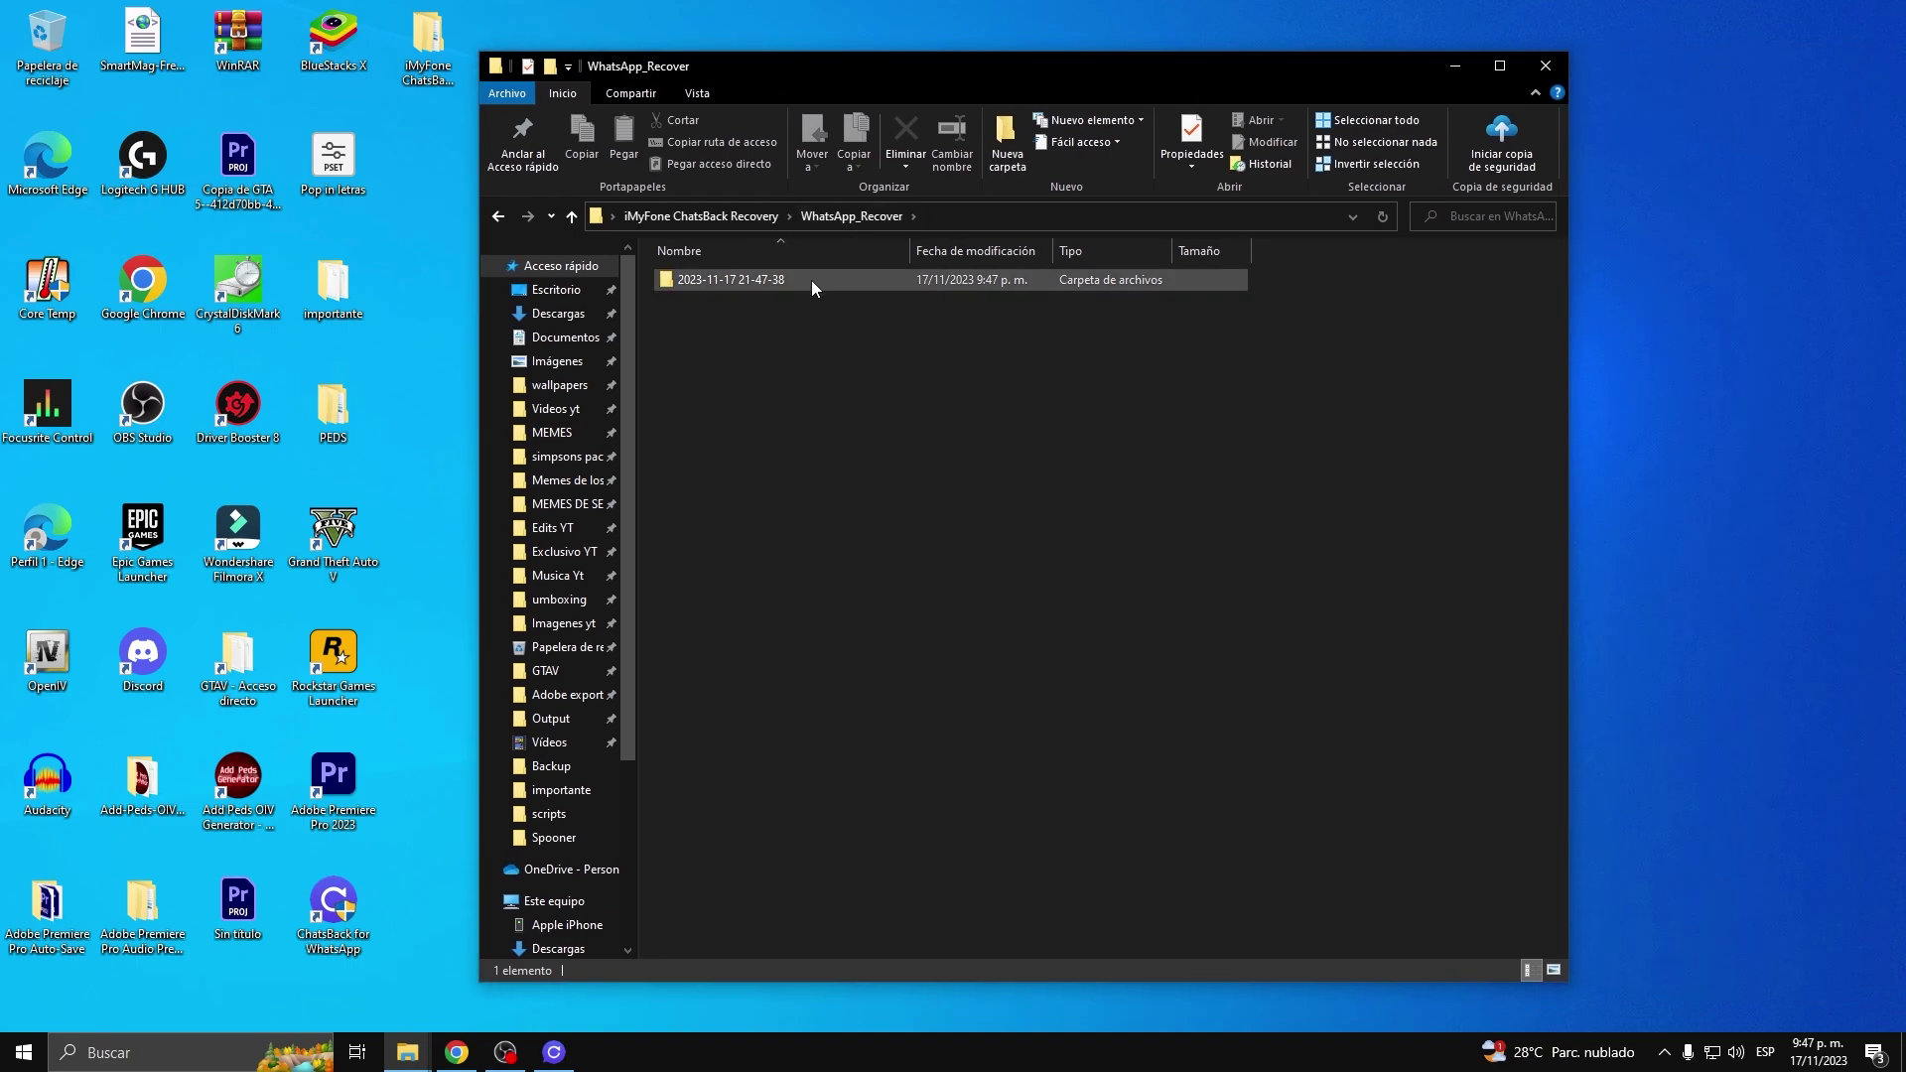
double_click(811, 280)
double_click(812, 280)
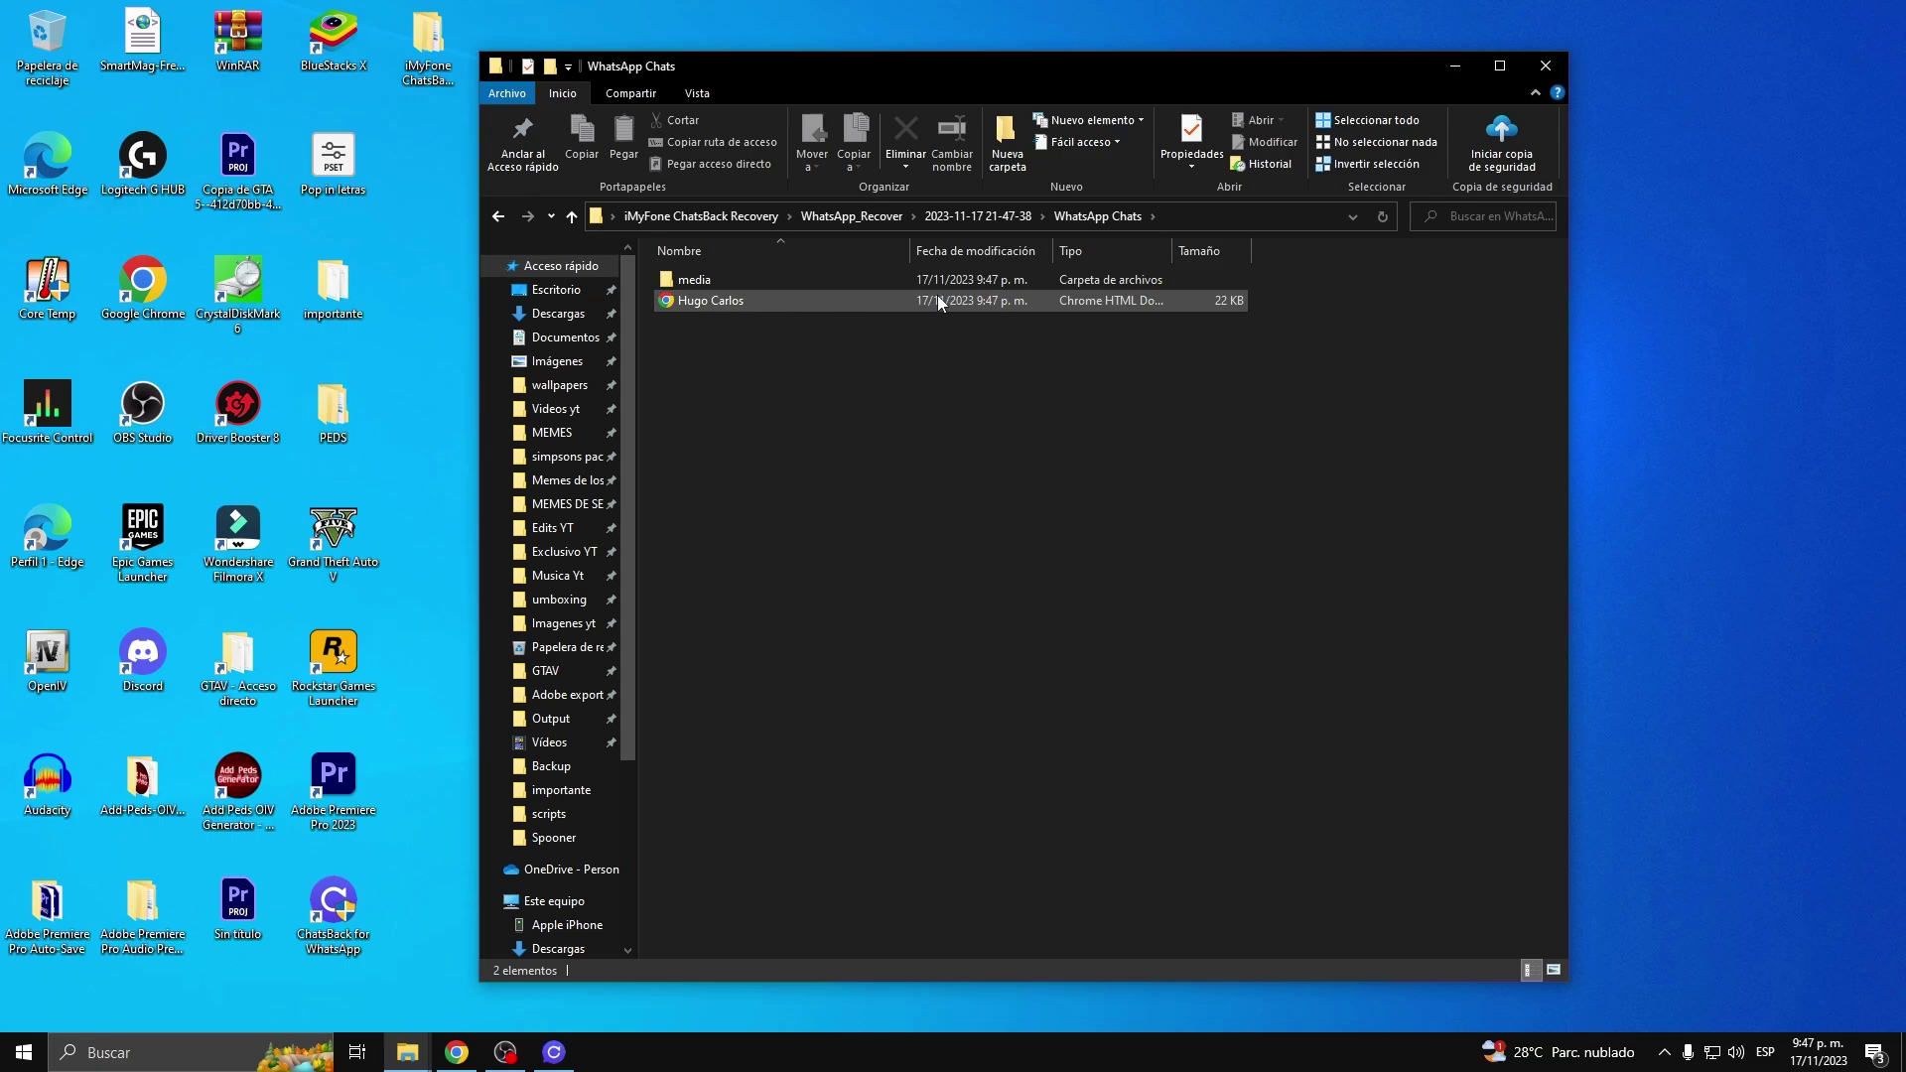
double_click(878, 280)
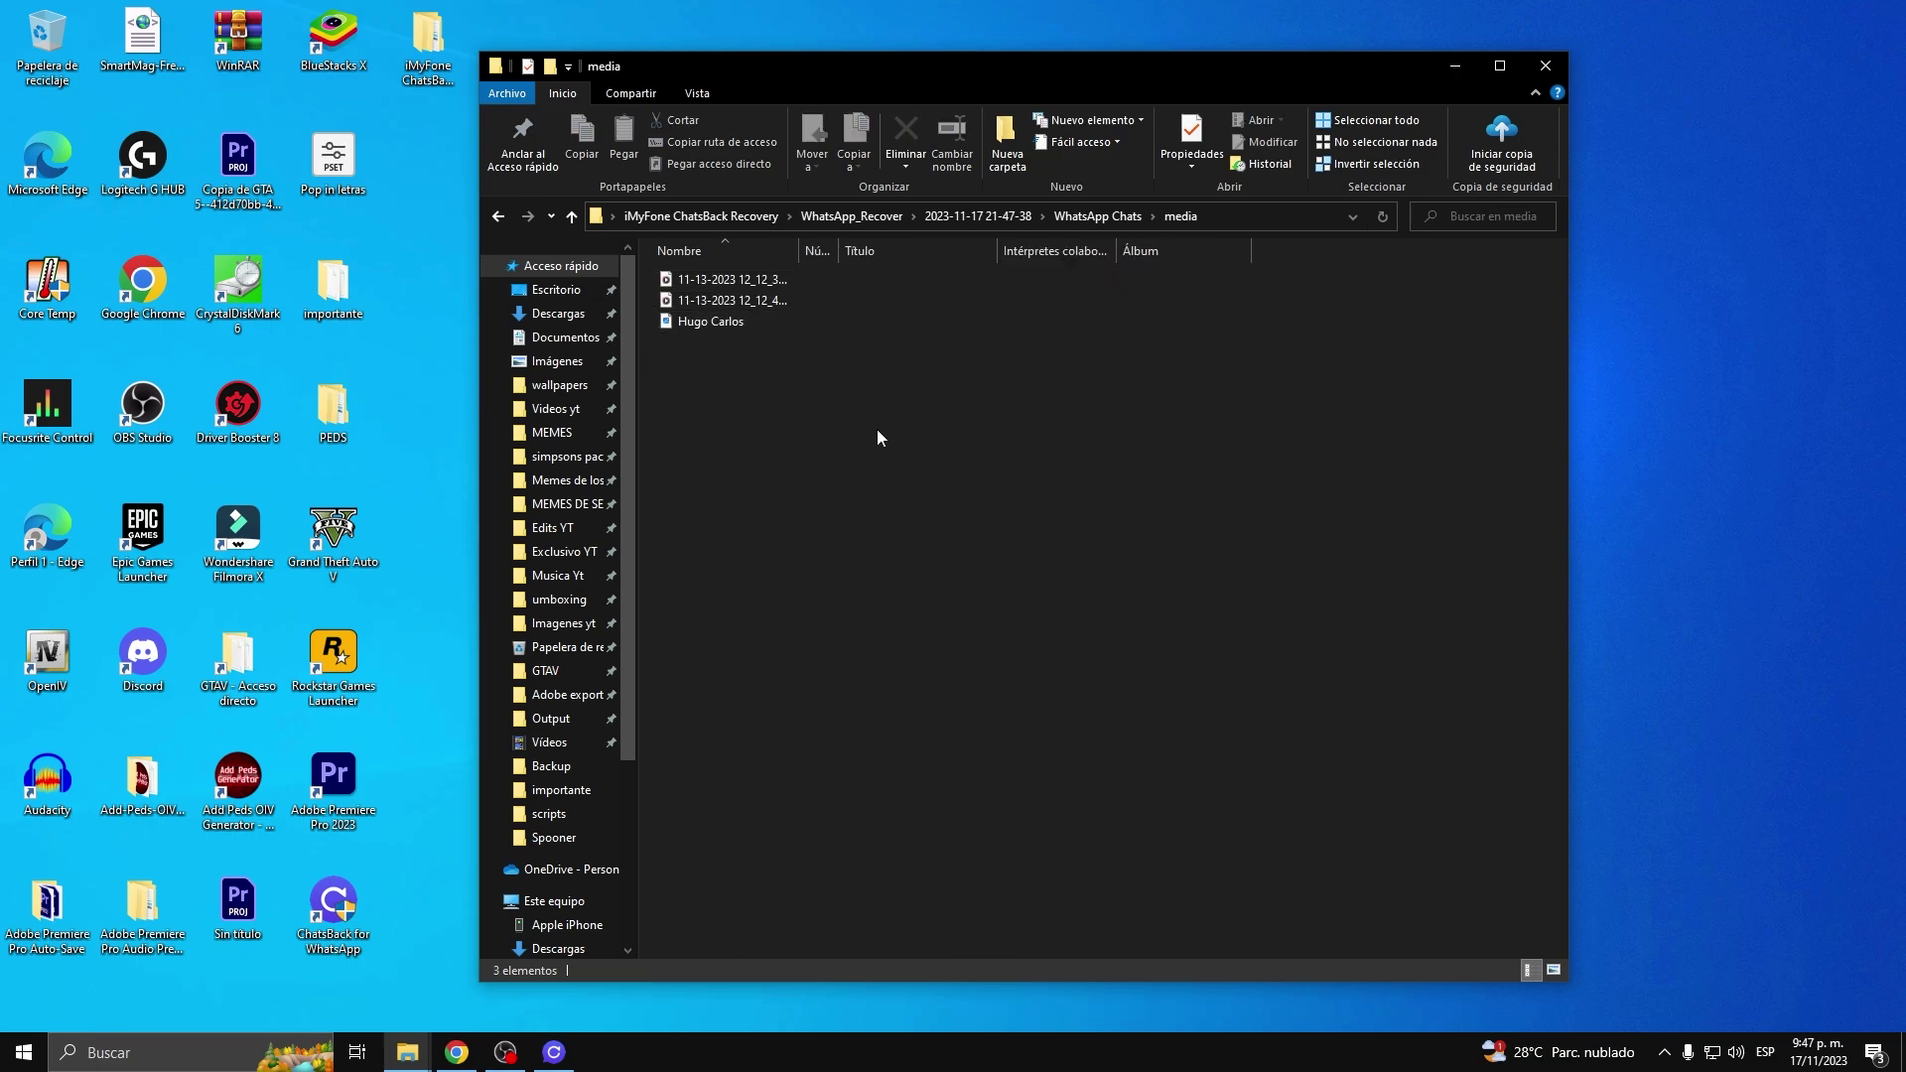
click(815, 302)
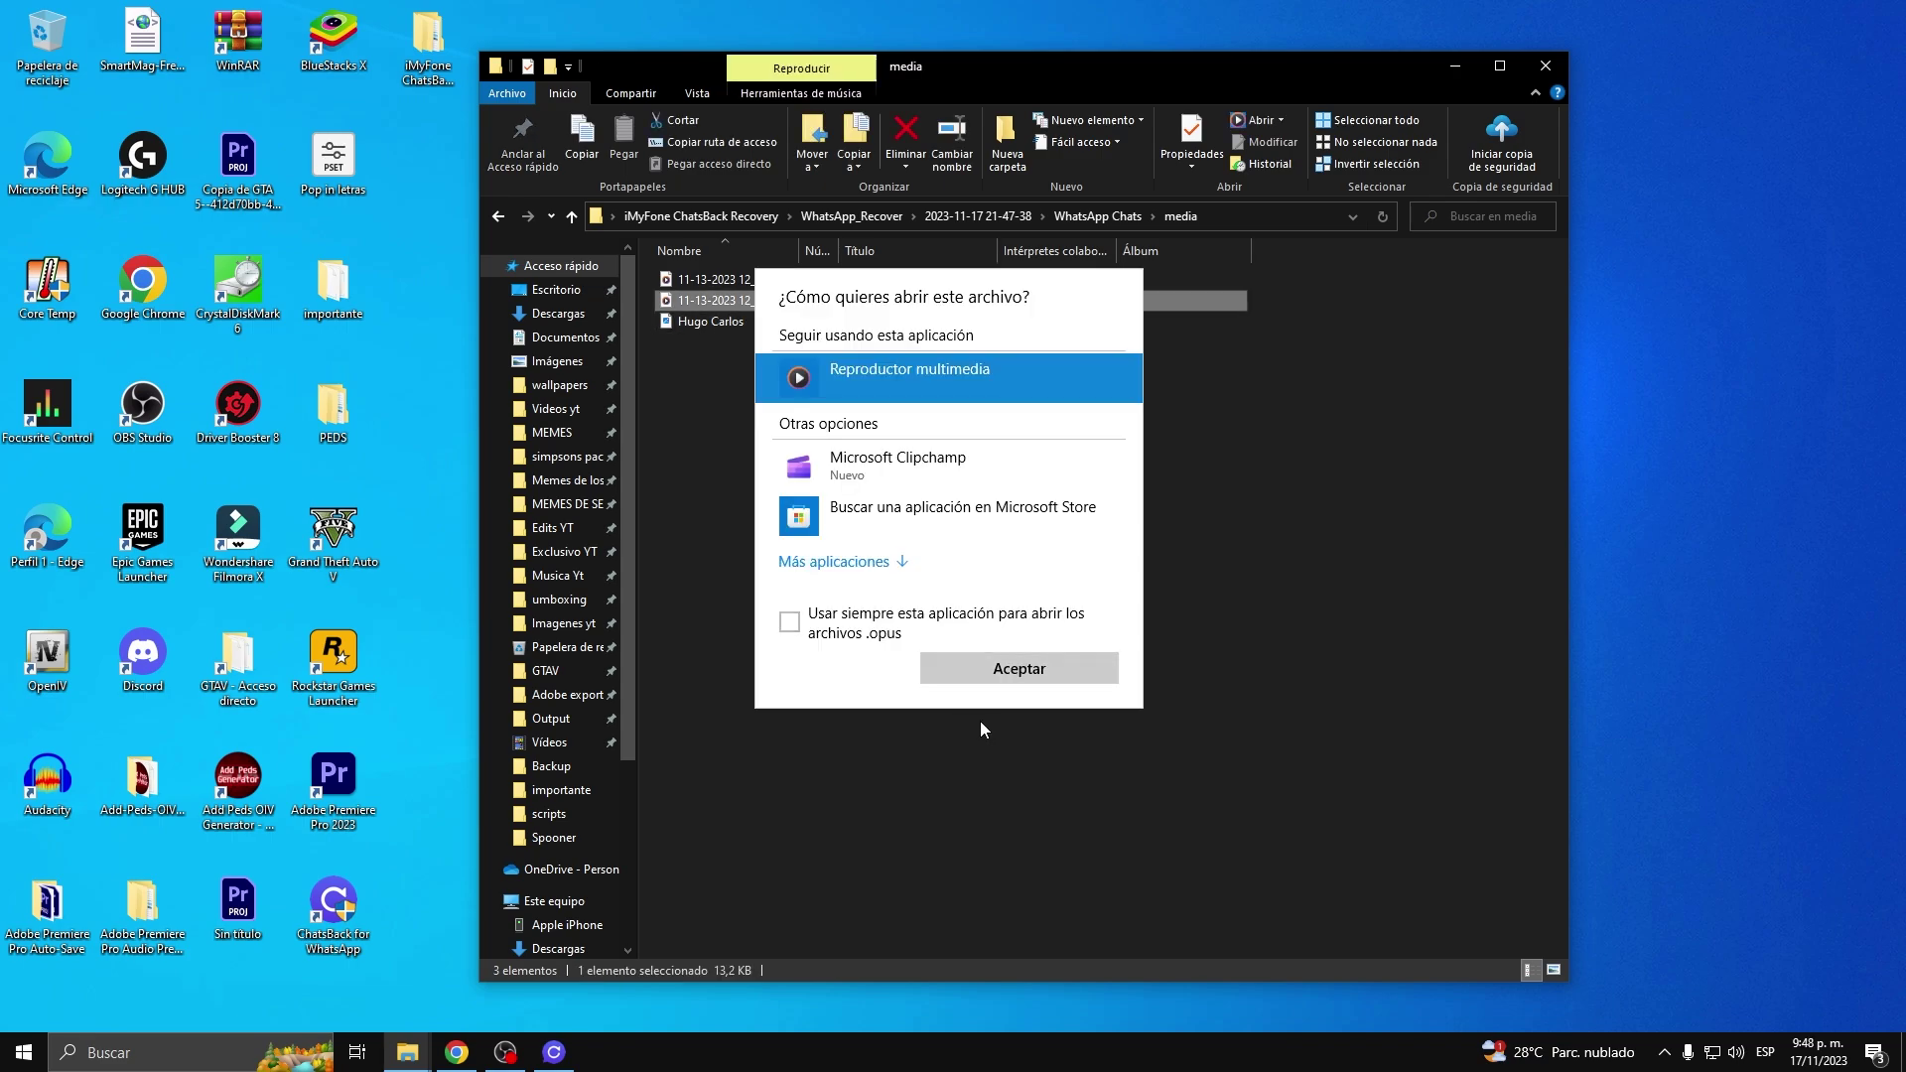
click(1018, 668)
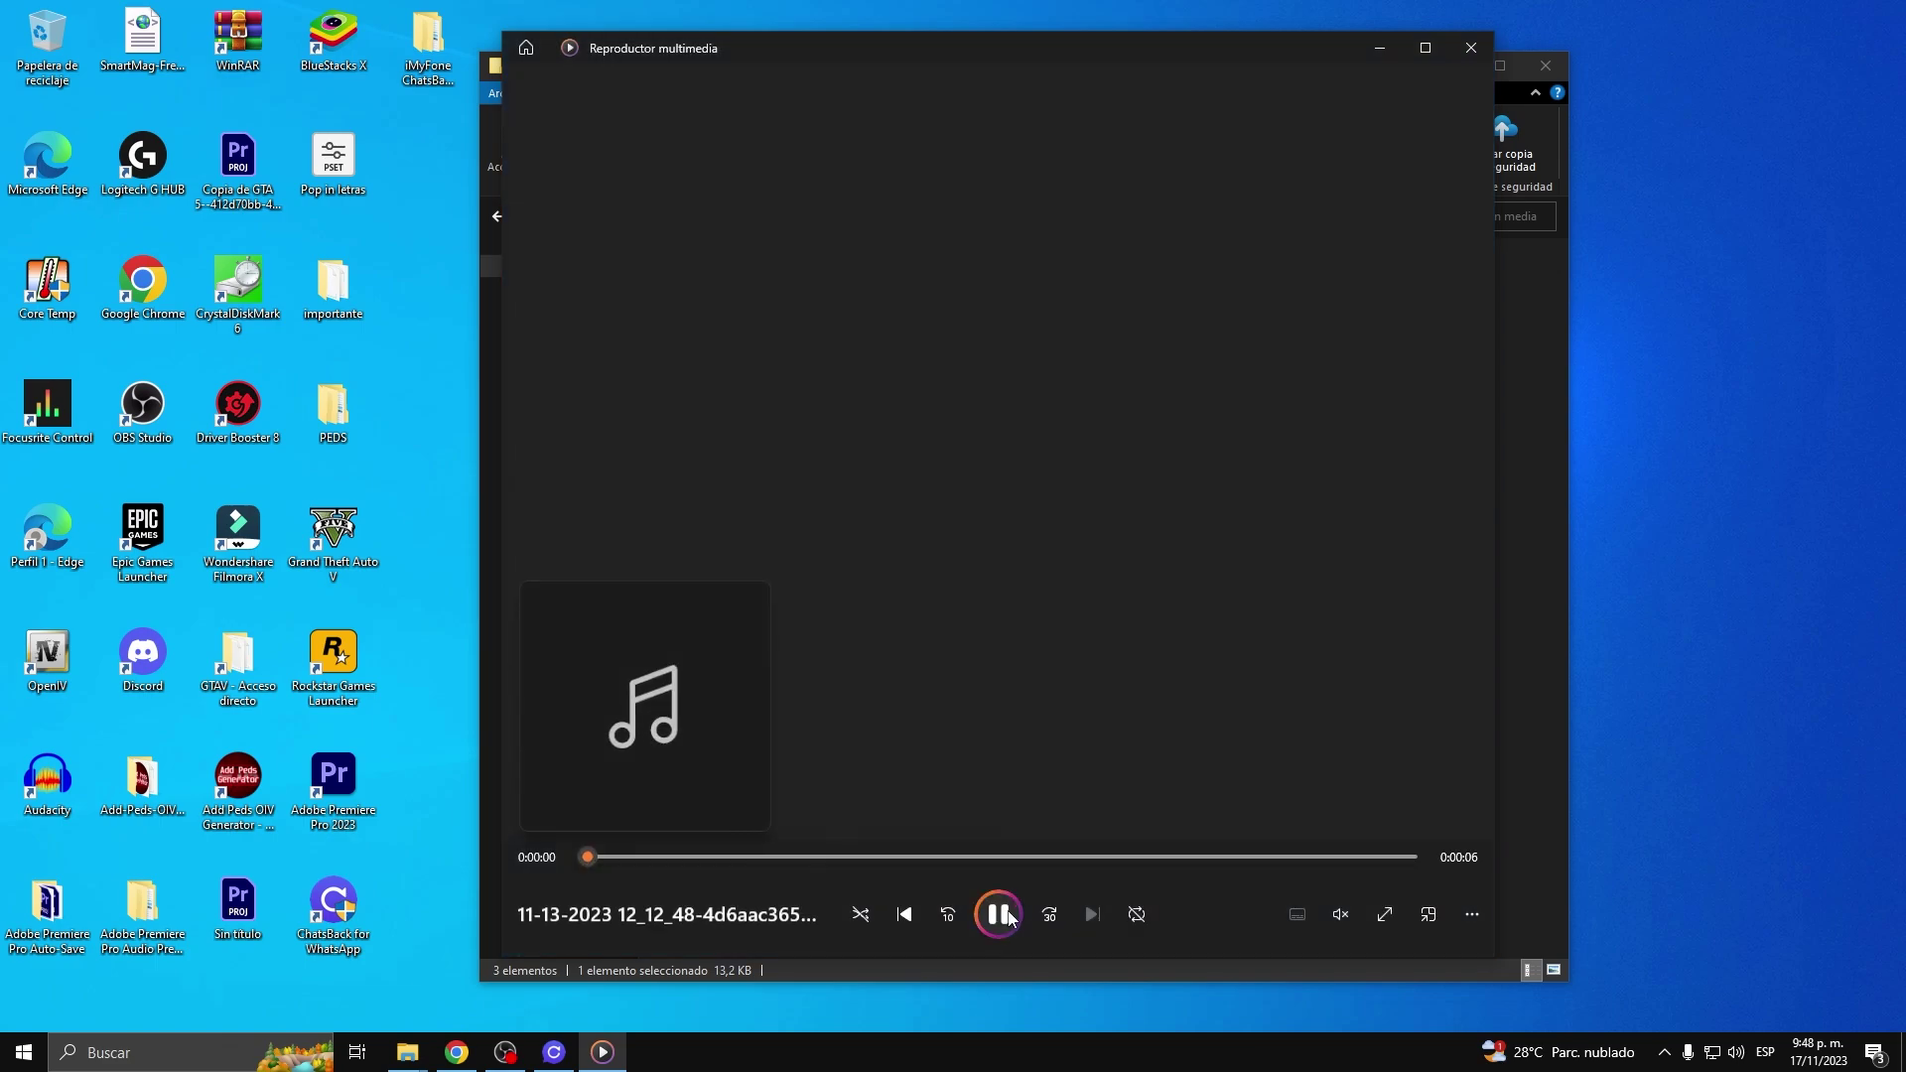
click(998, 914)
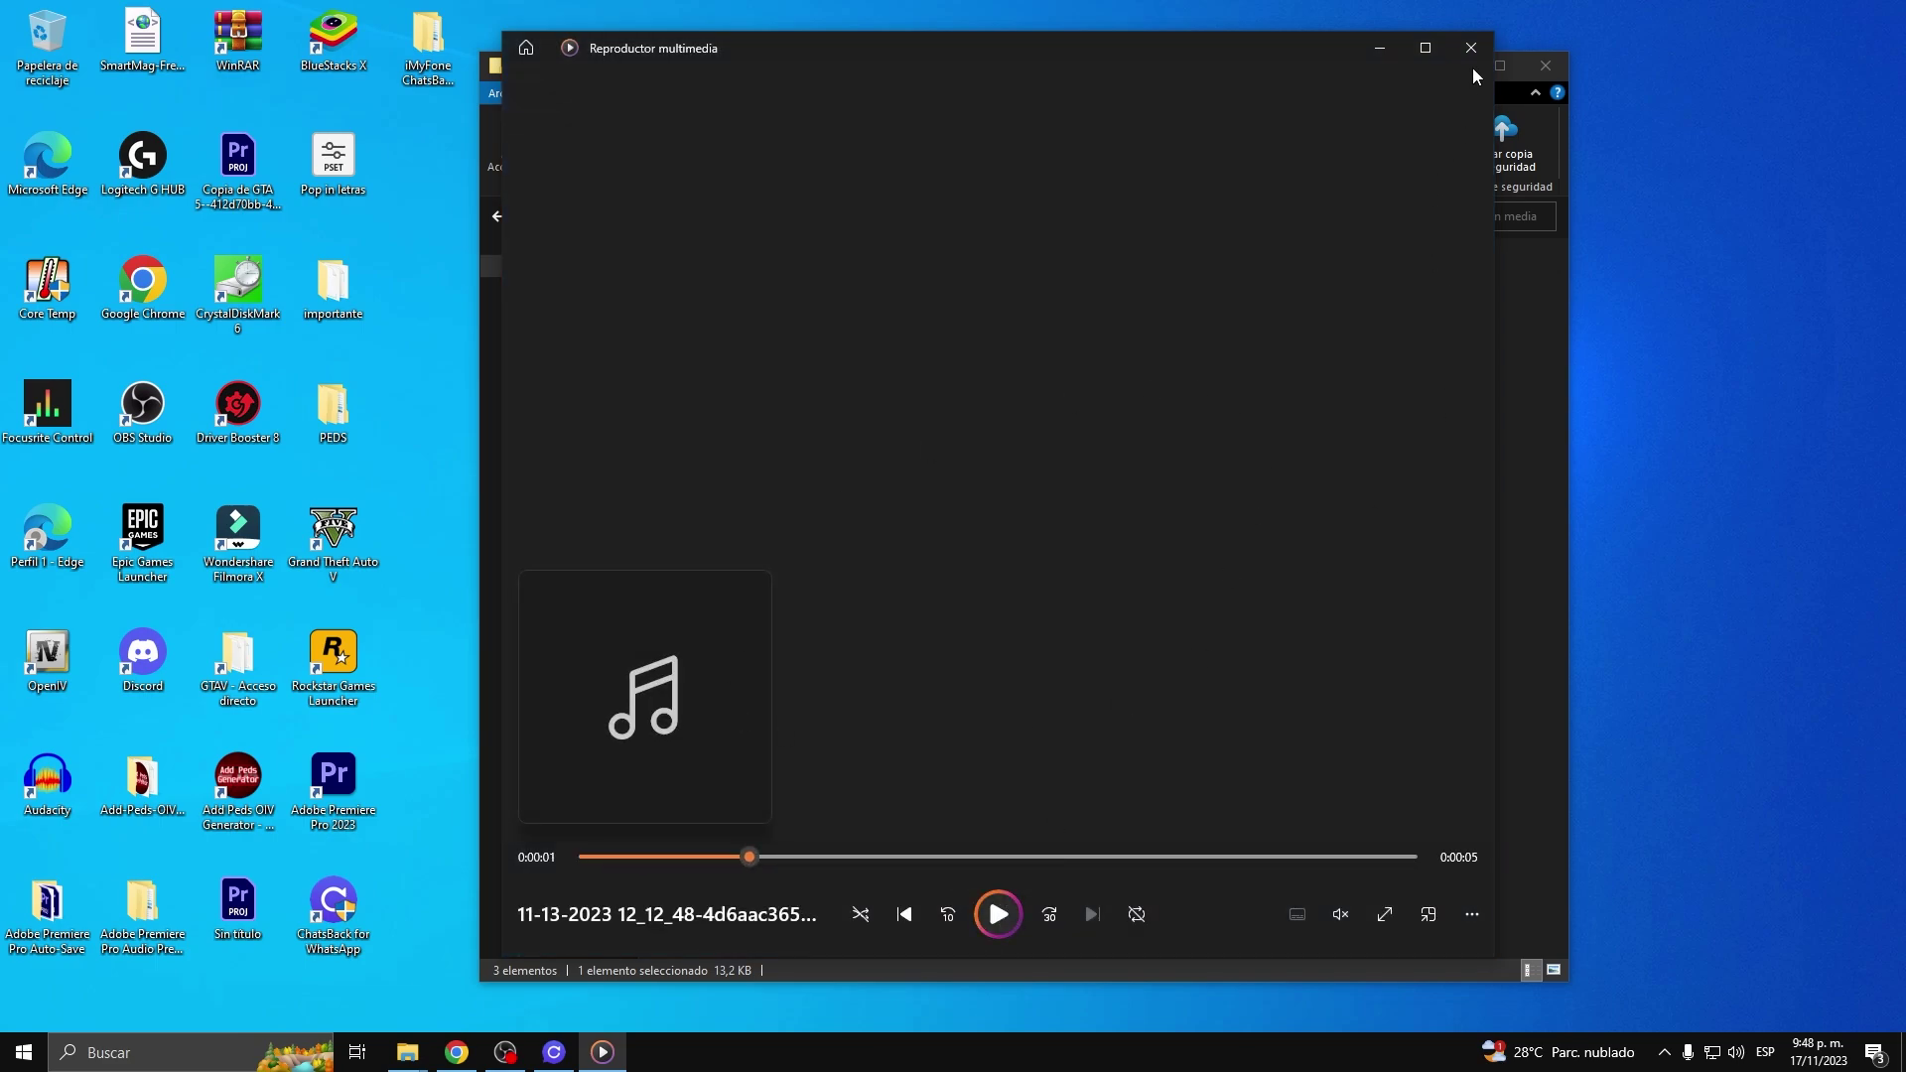
click(1470, 50)
Return to the WhatsApp Chats folder and open the exported chat PDF in Chrome.
key(alt+Left)
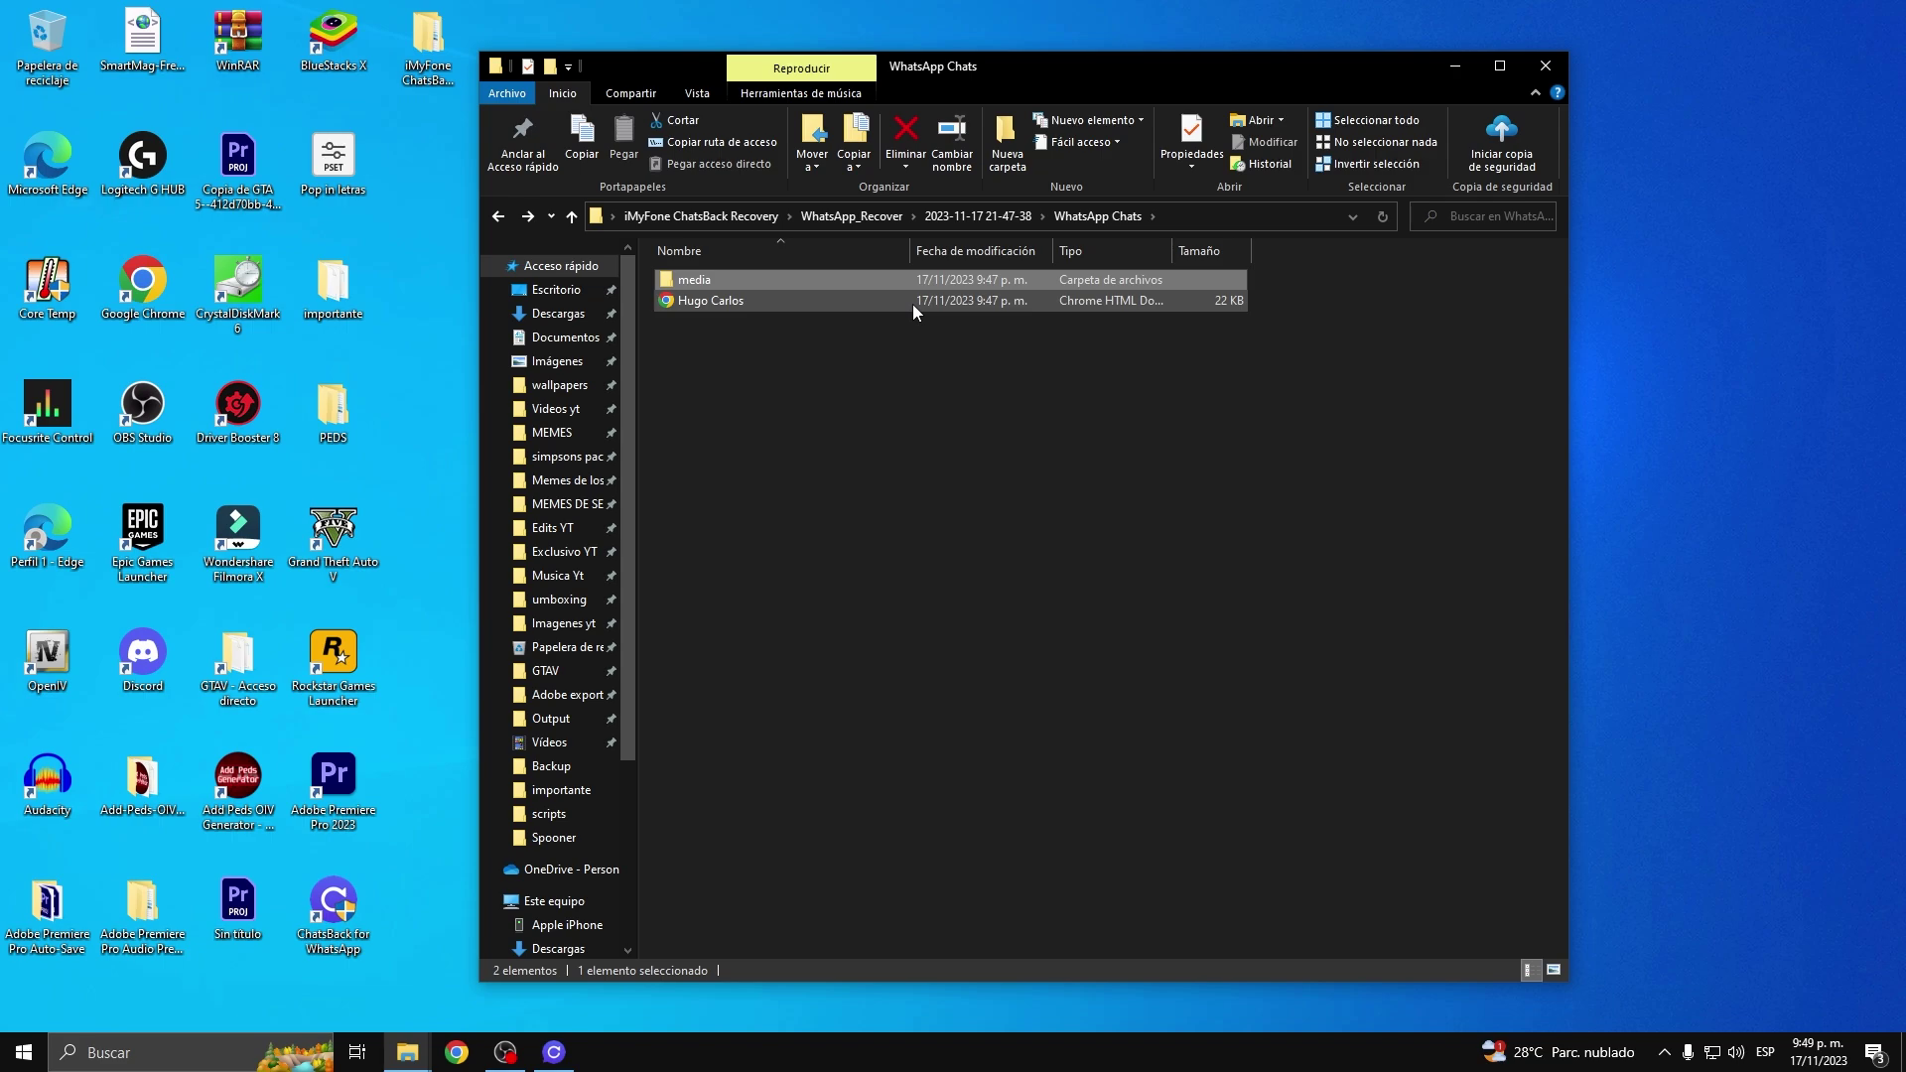
click(814, 302)
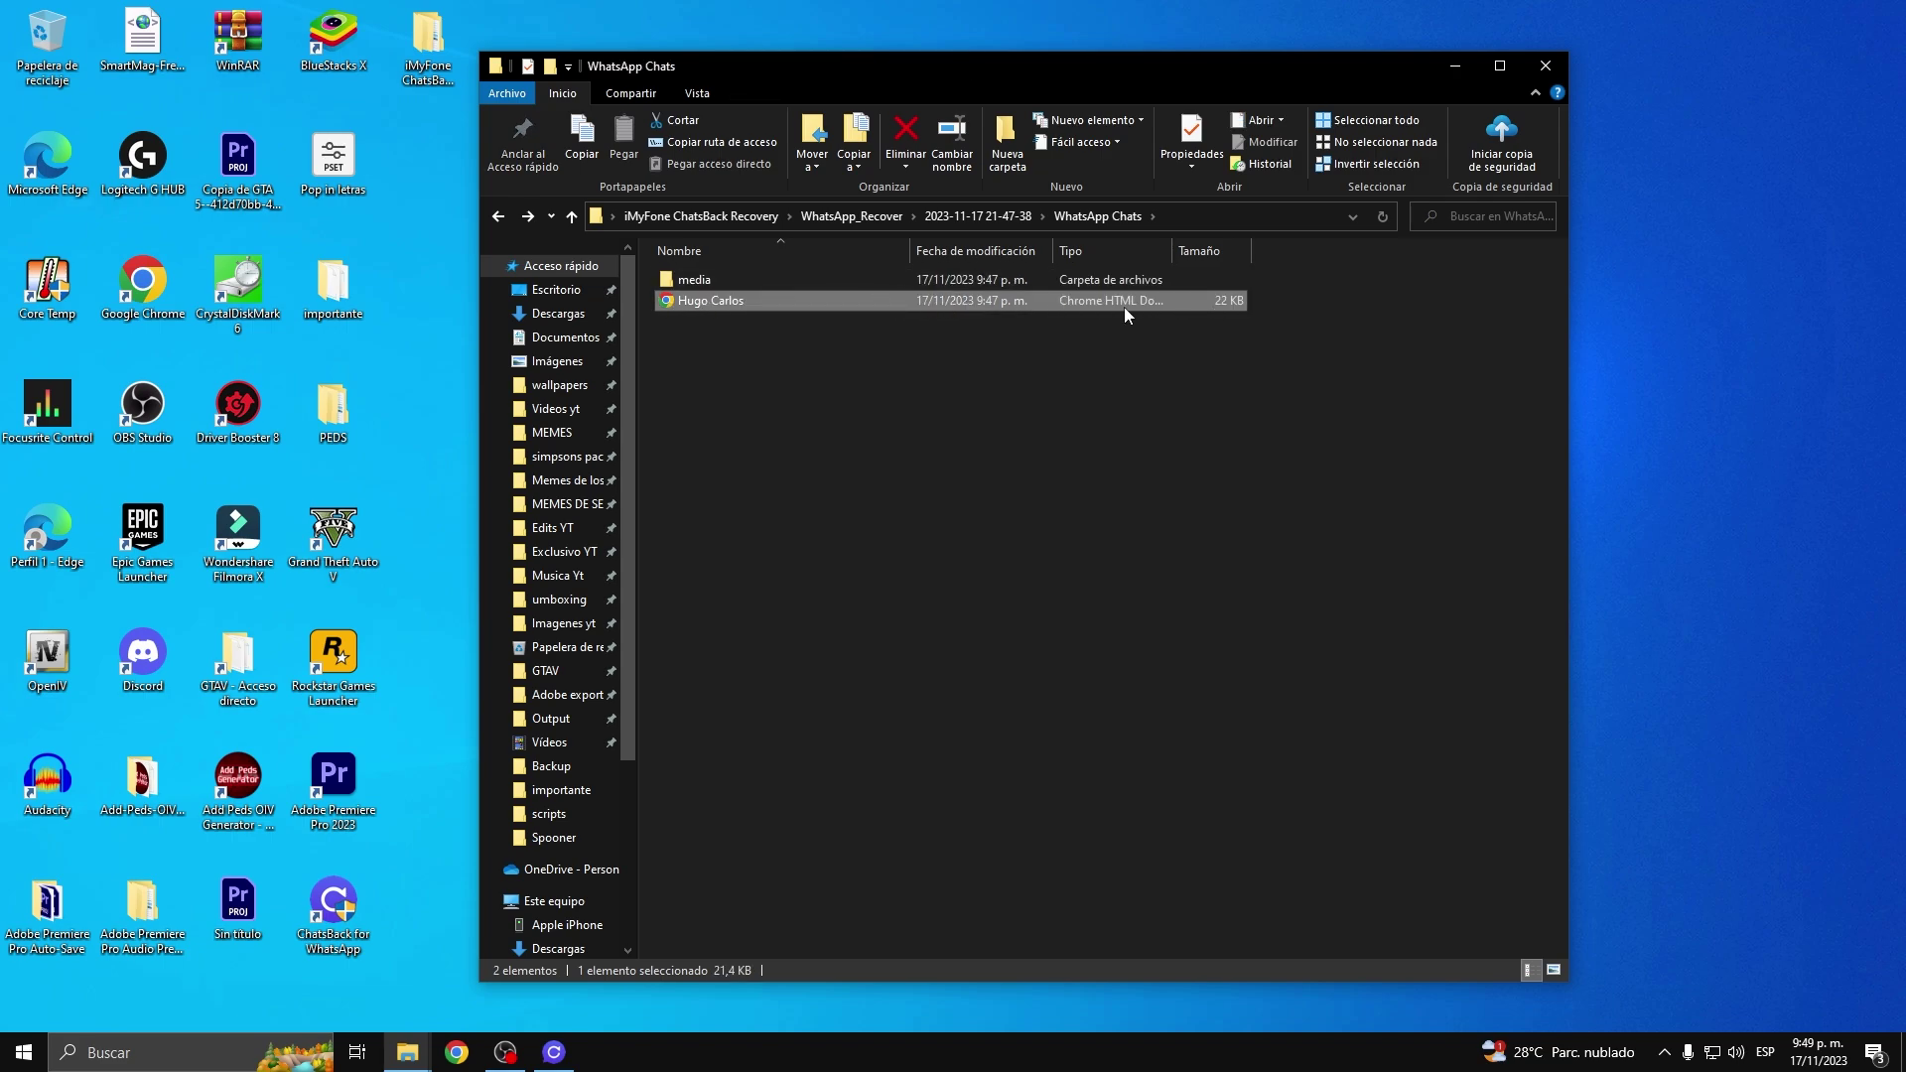
double_click(784, 300)
drag(733, 26, 1080, 26)
Examine the exported chat PDF's voice and text messages, then close it and minimize the folder window.
scroll(890, 480, down, 5)
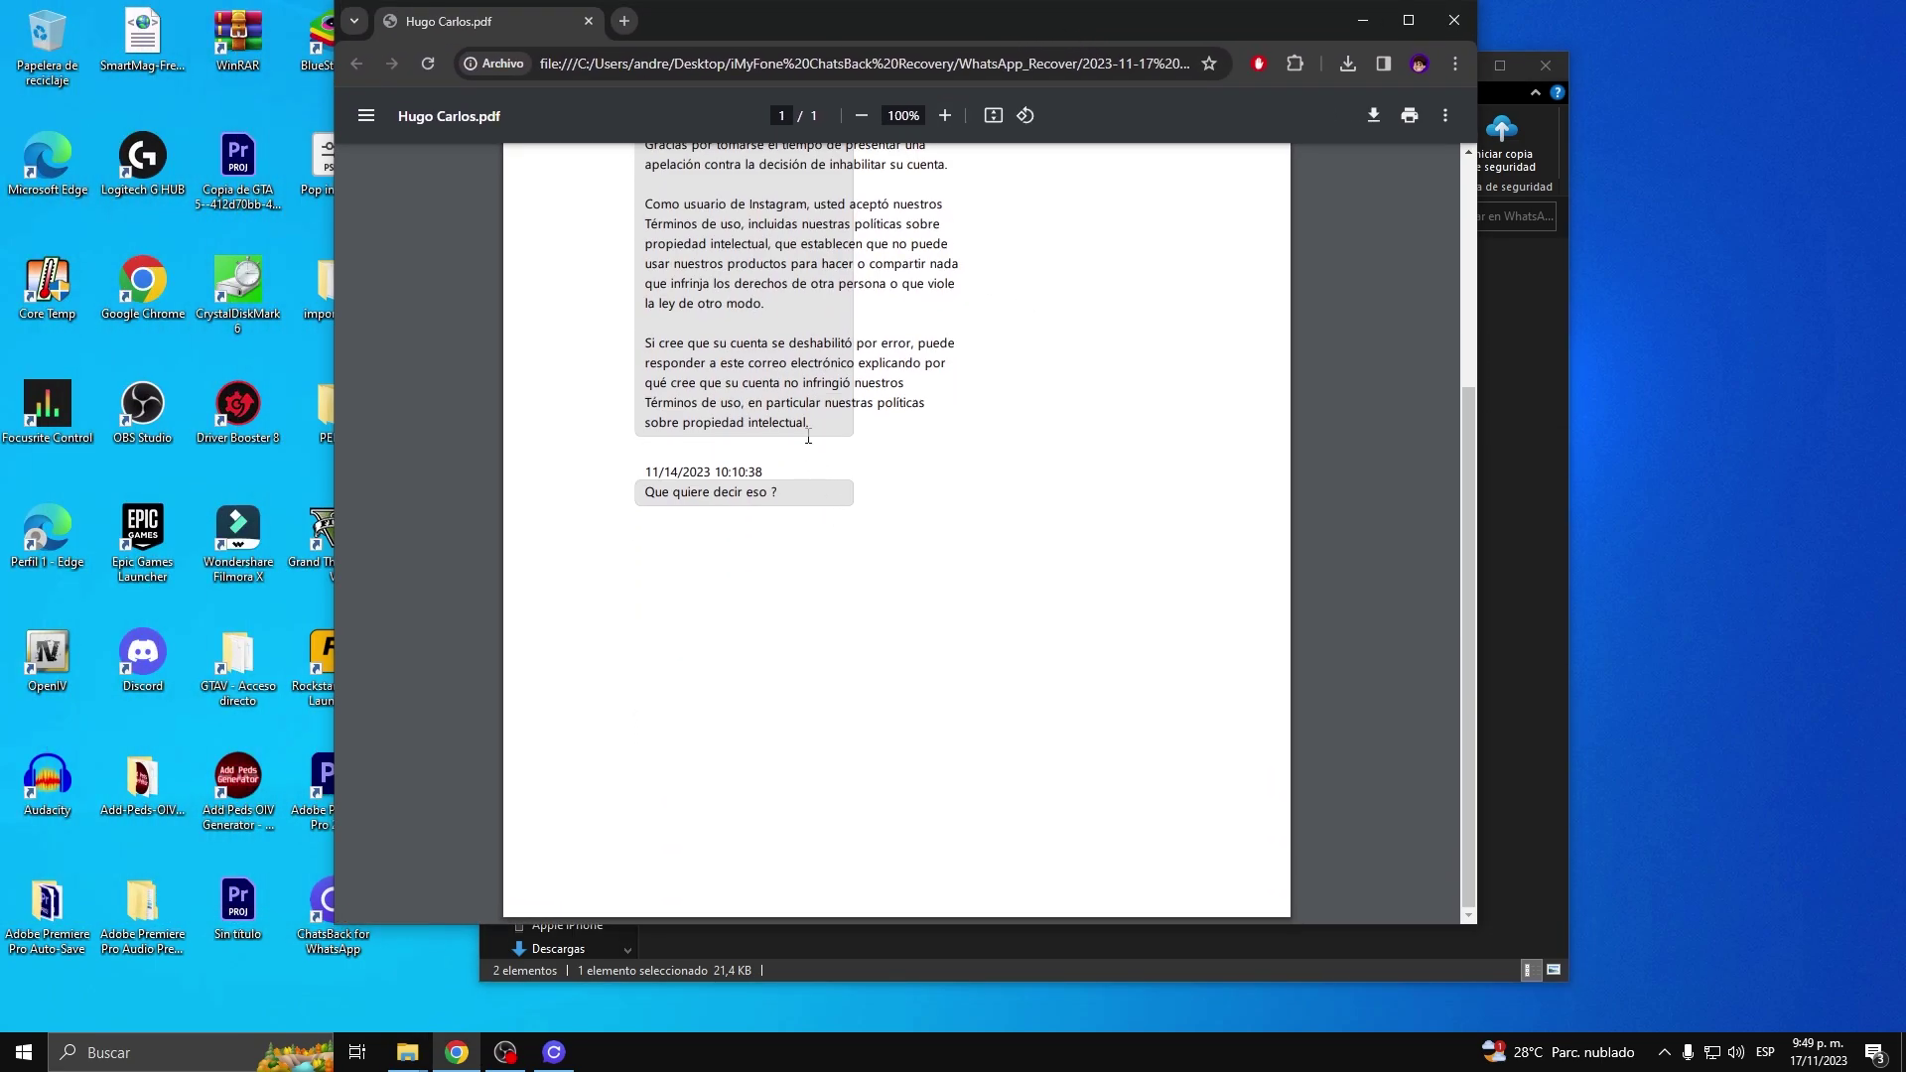
scroll(873, 466, up, 5)
scroll(851, 444, down, 5)
scroll(851, 444, up, 3)
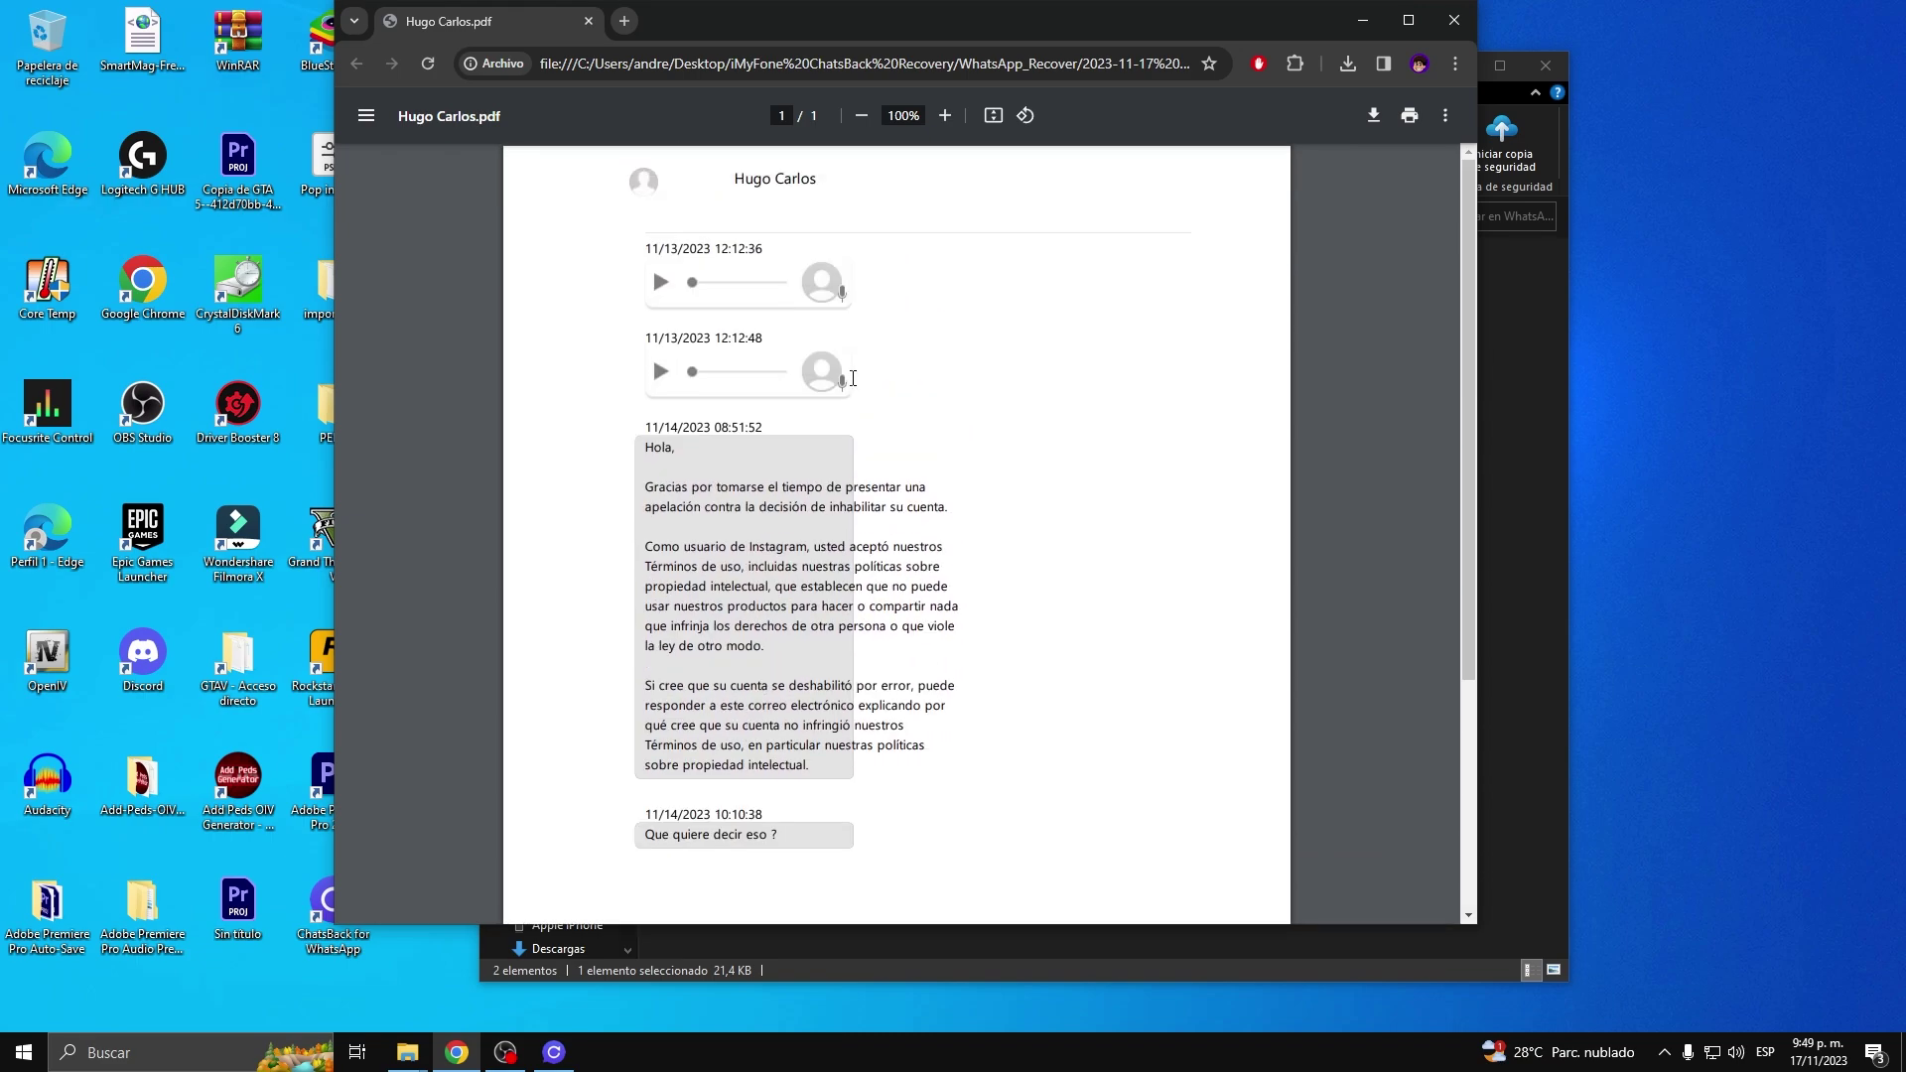
scroll(852, 378, down, 3)
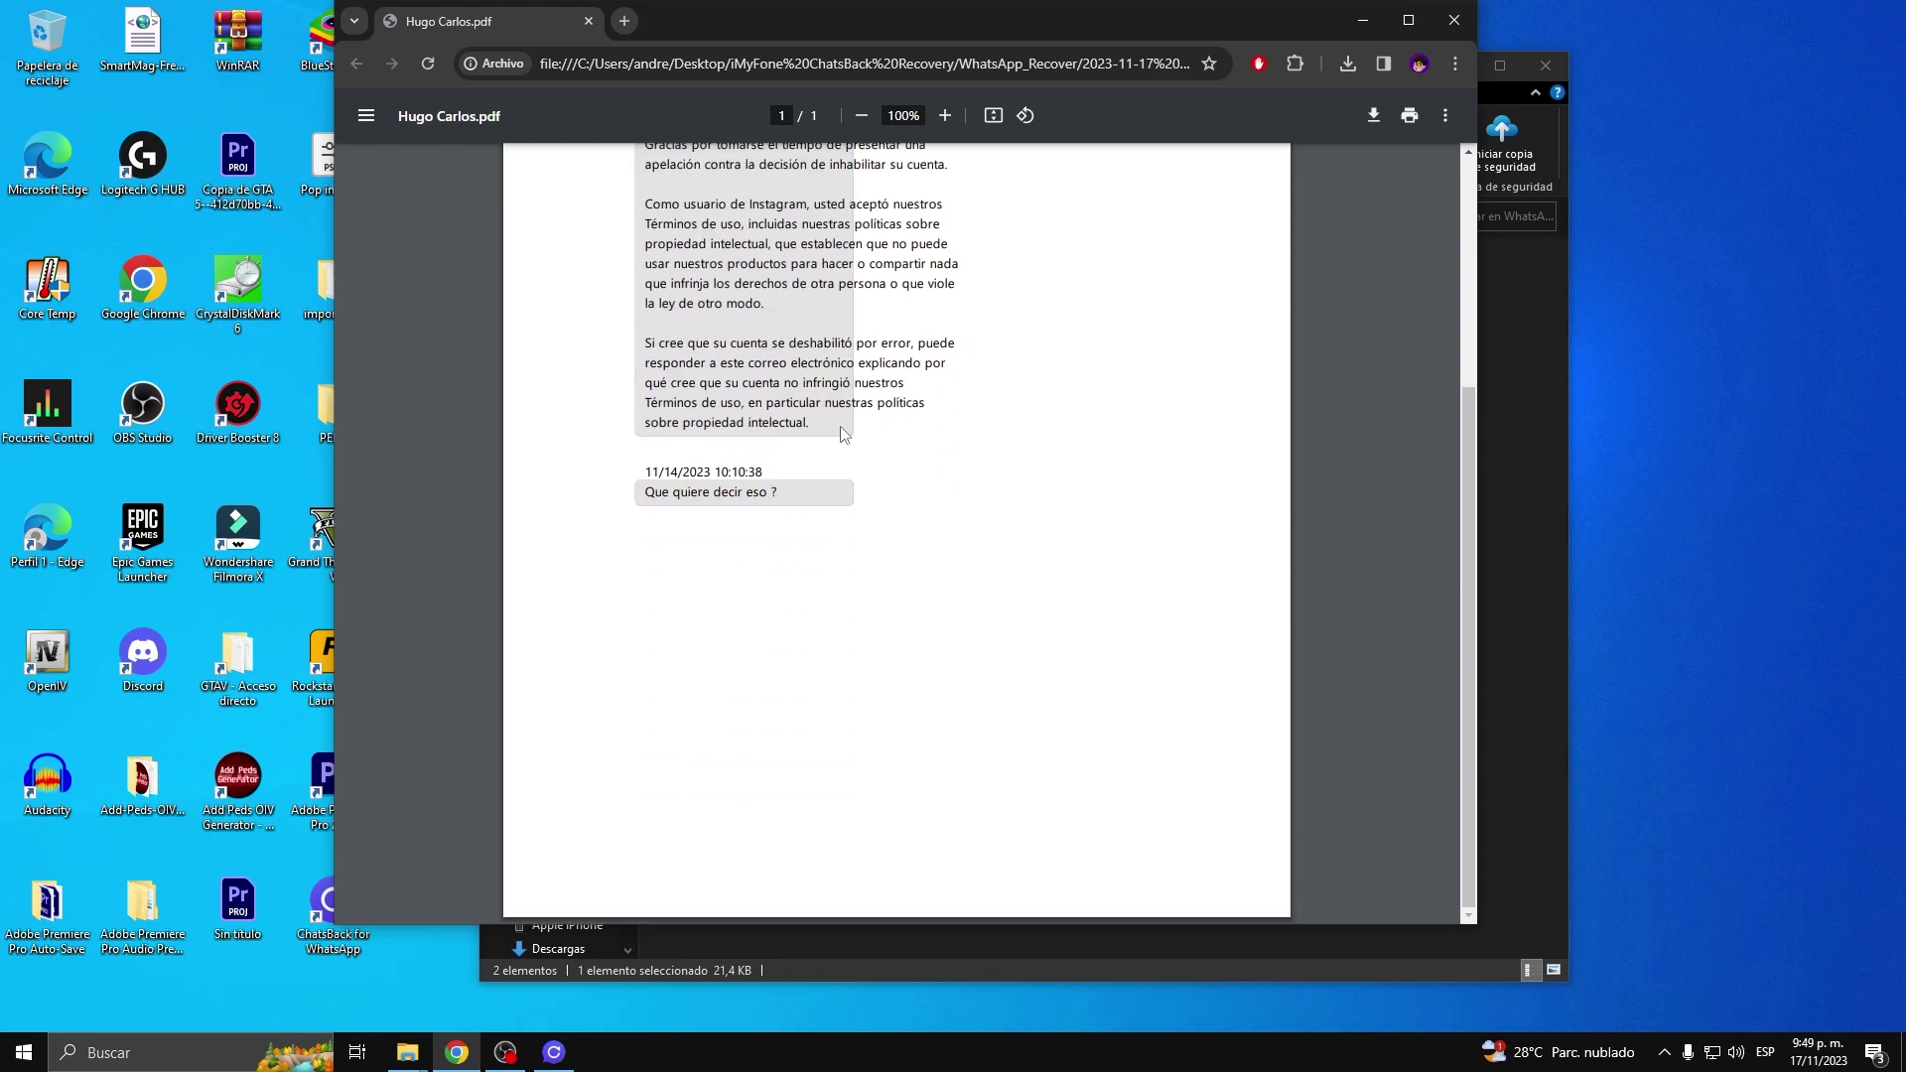
scroll(800, 420, up, 3)
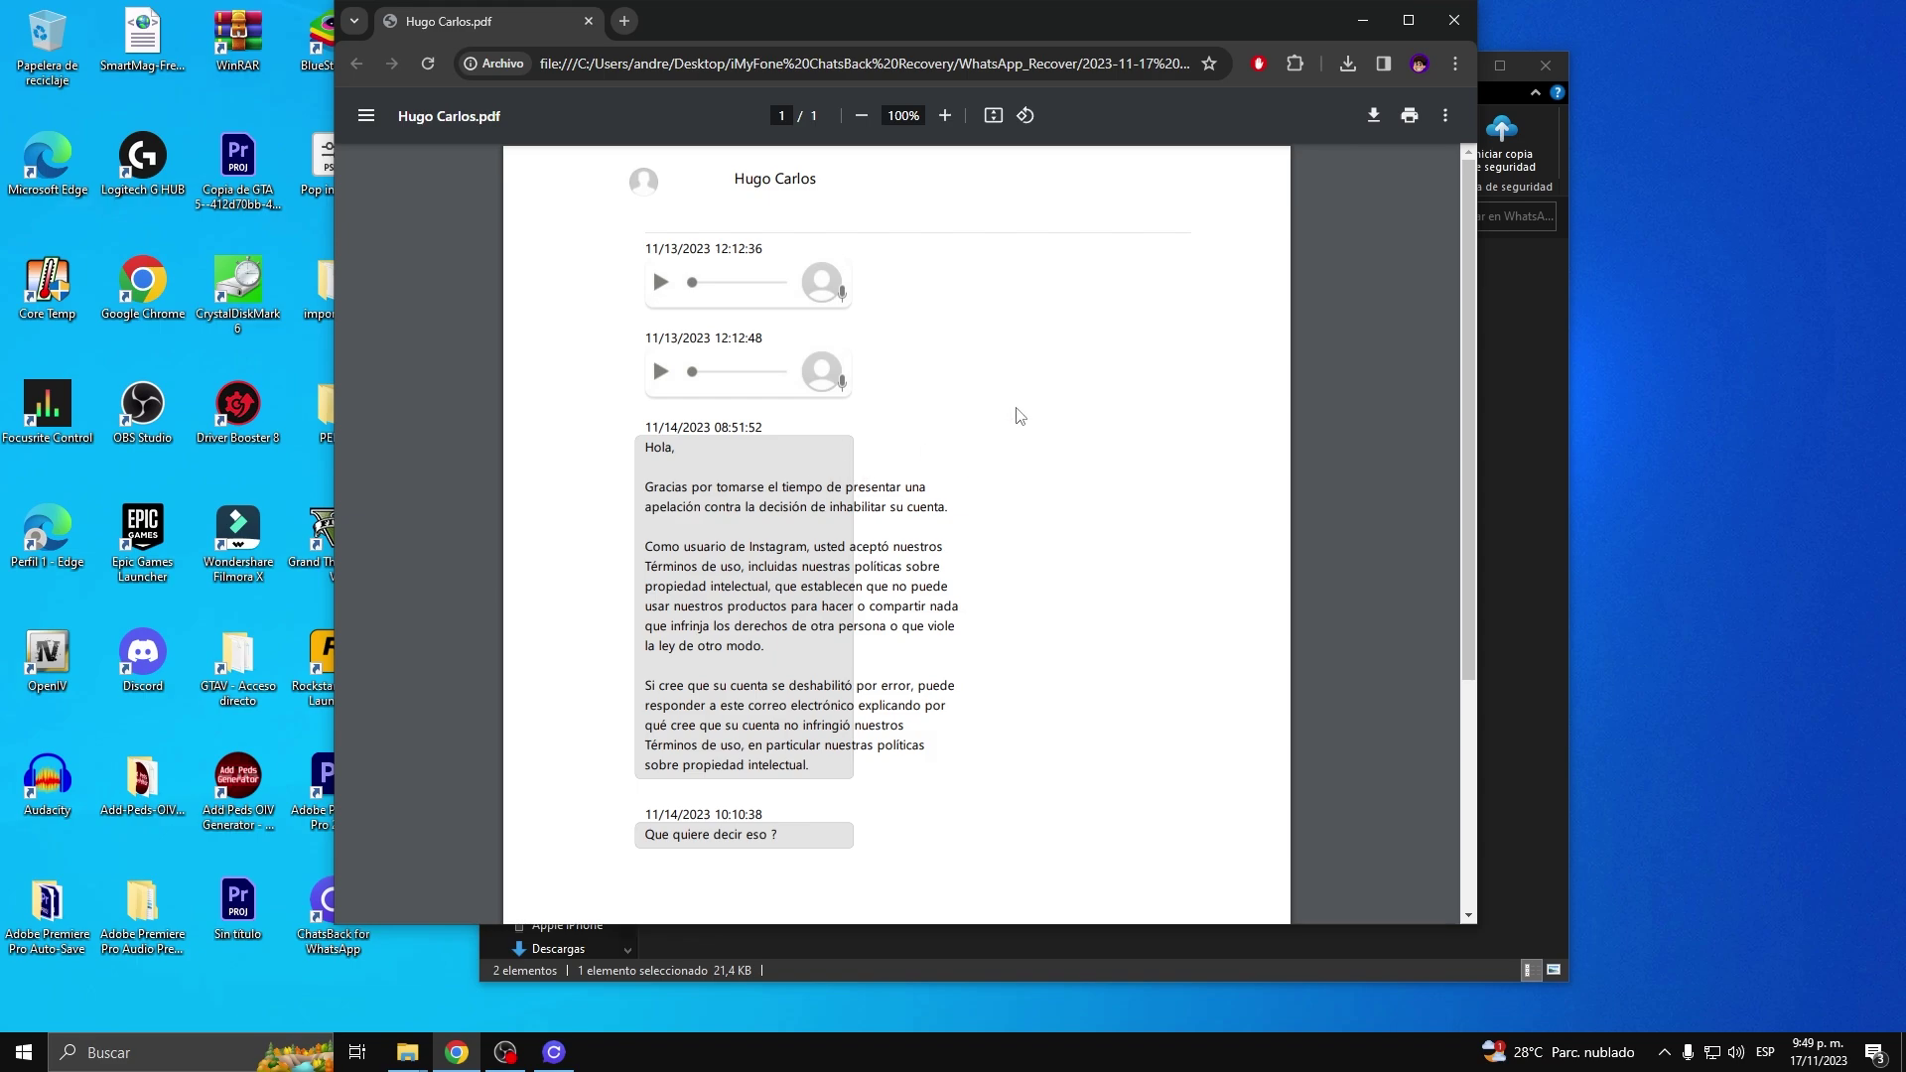
scroll(993, 402, down, 3)
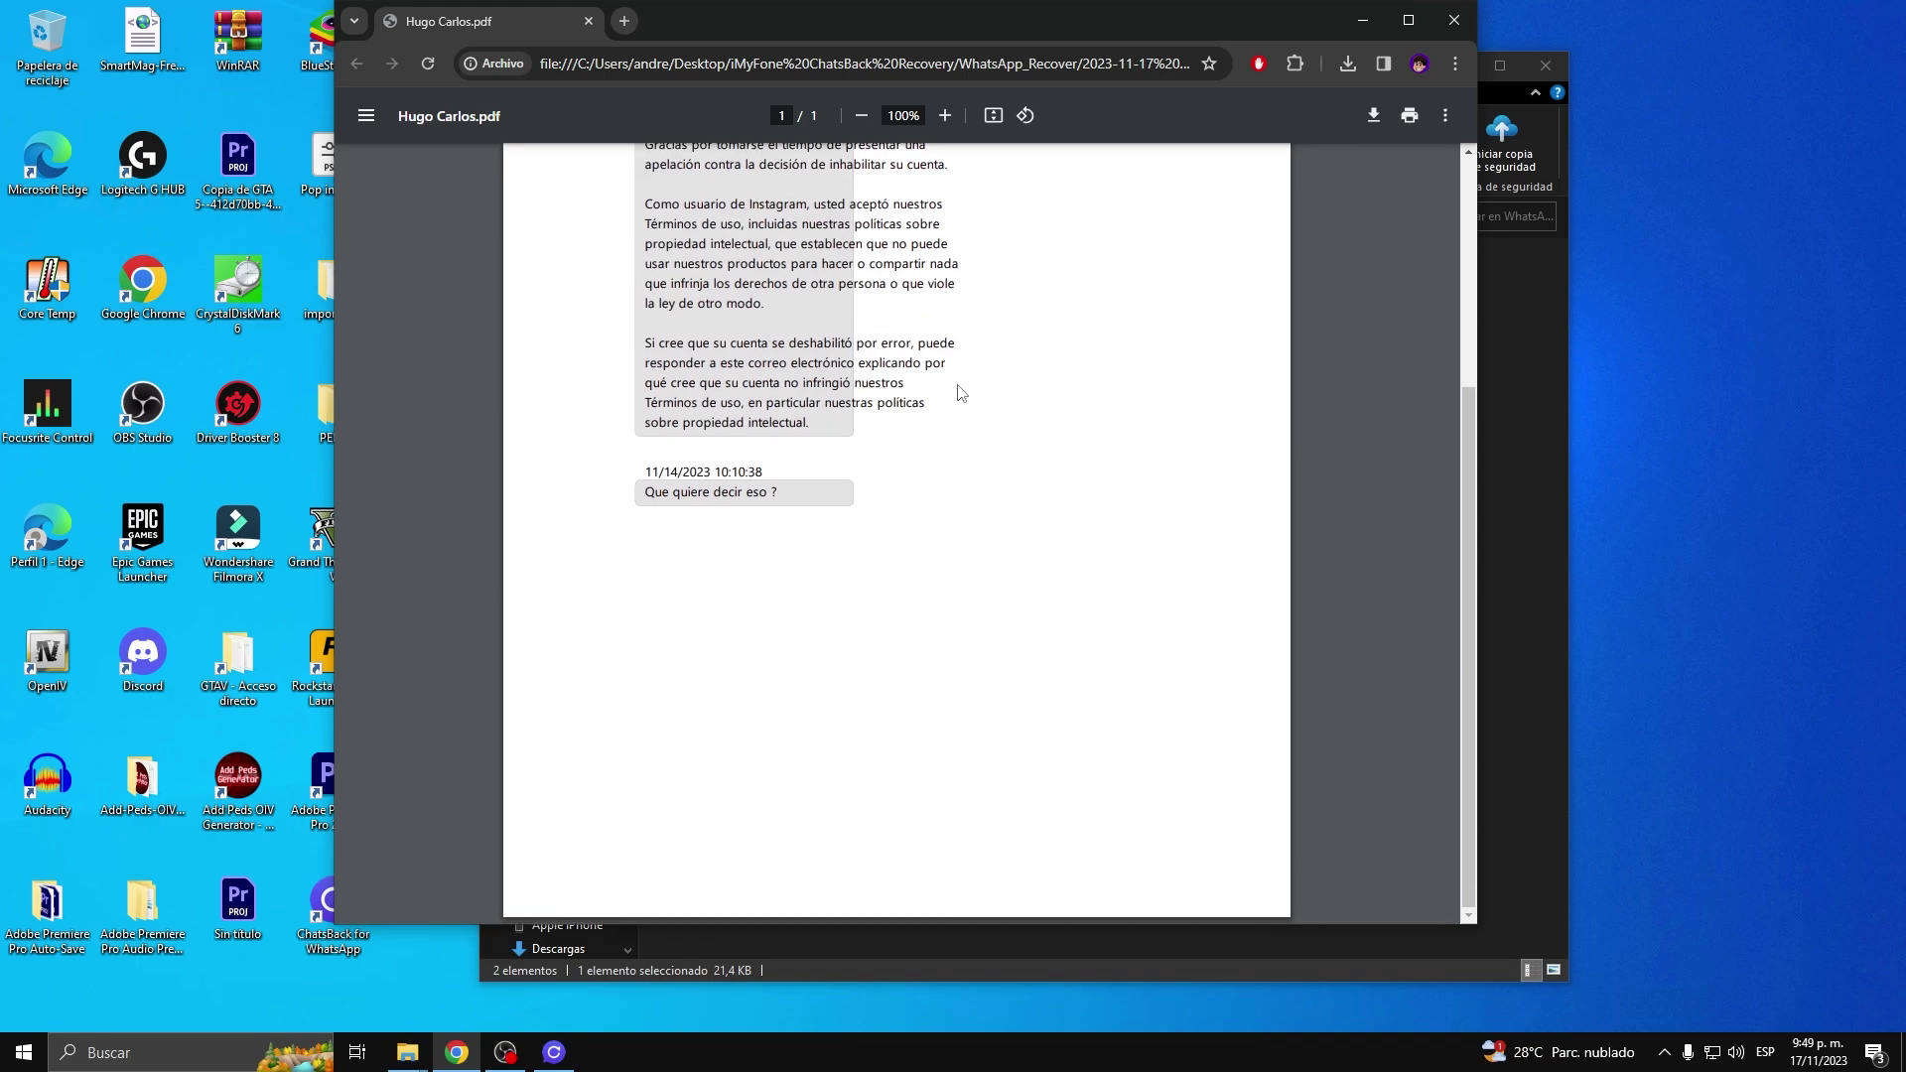
click(1453, 19)
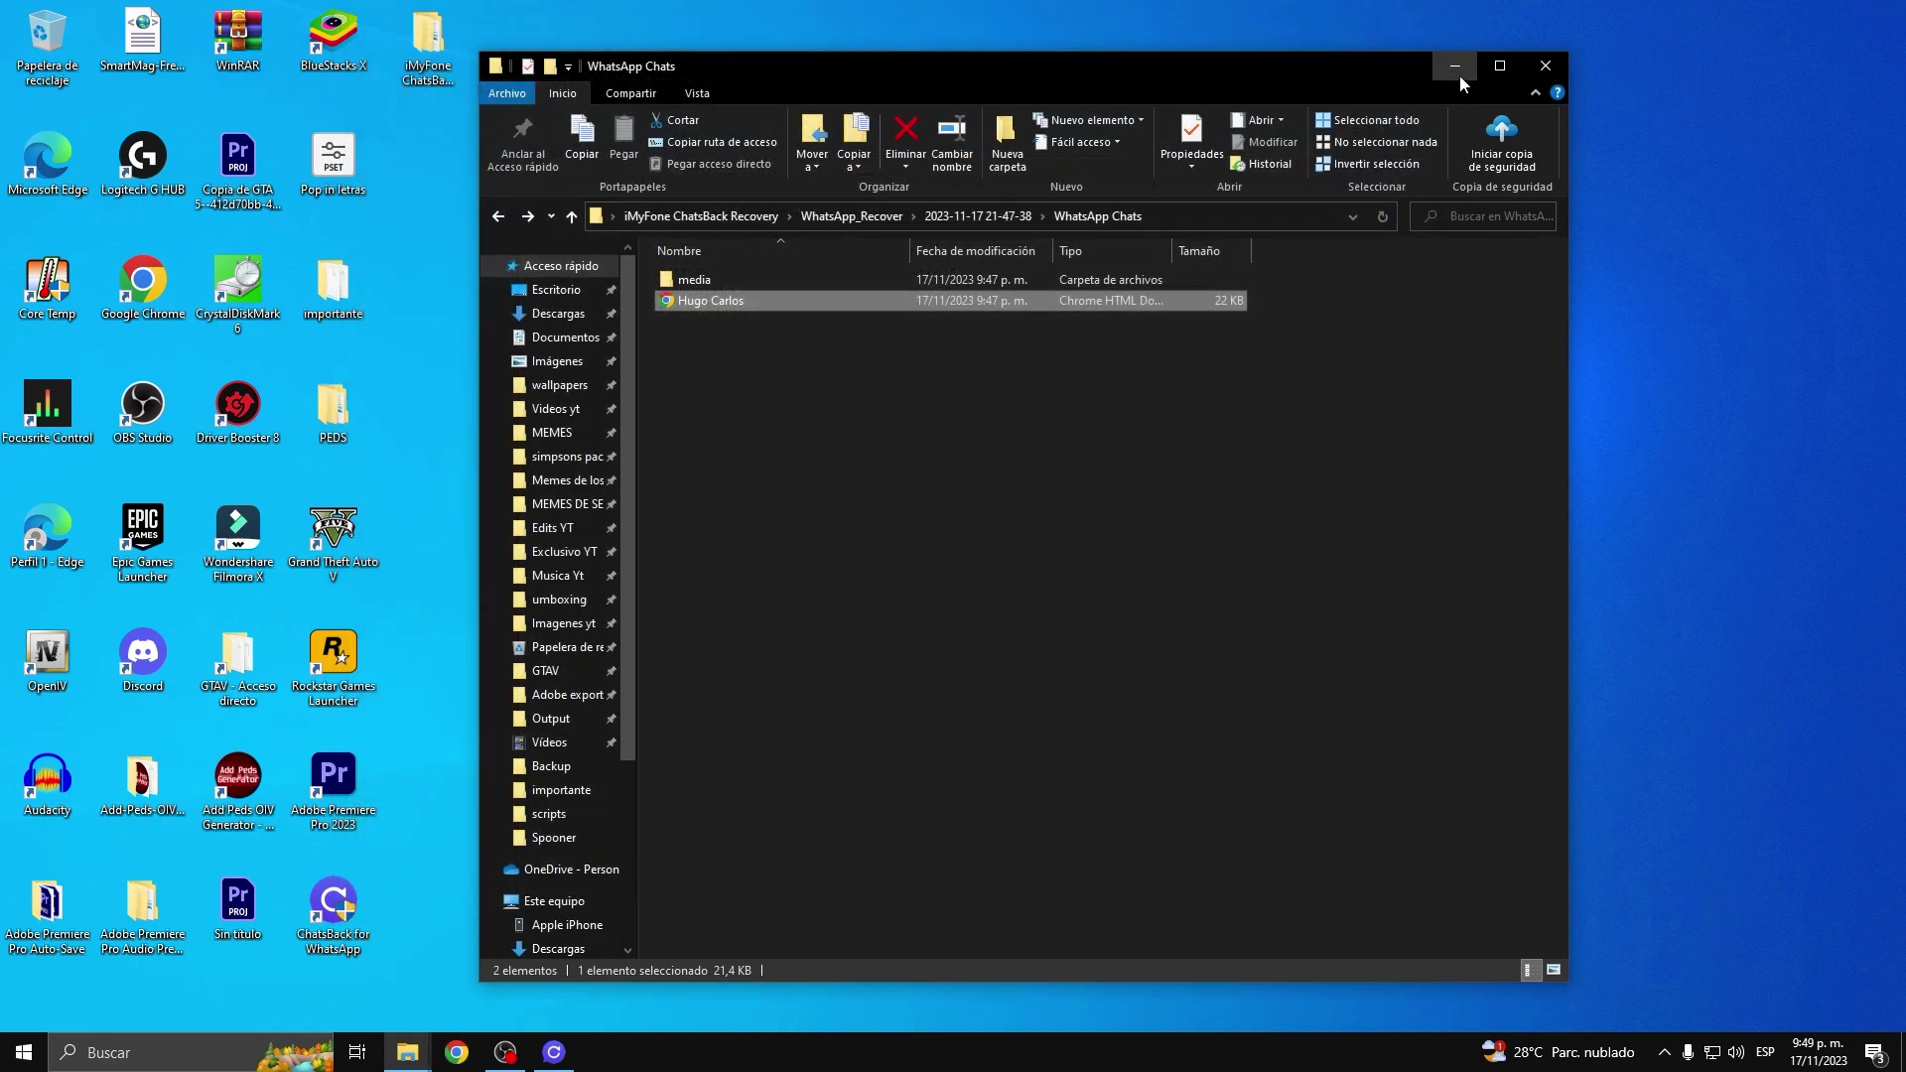
click(1457, 73)
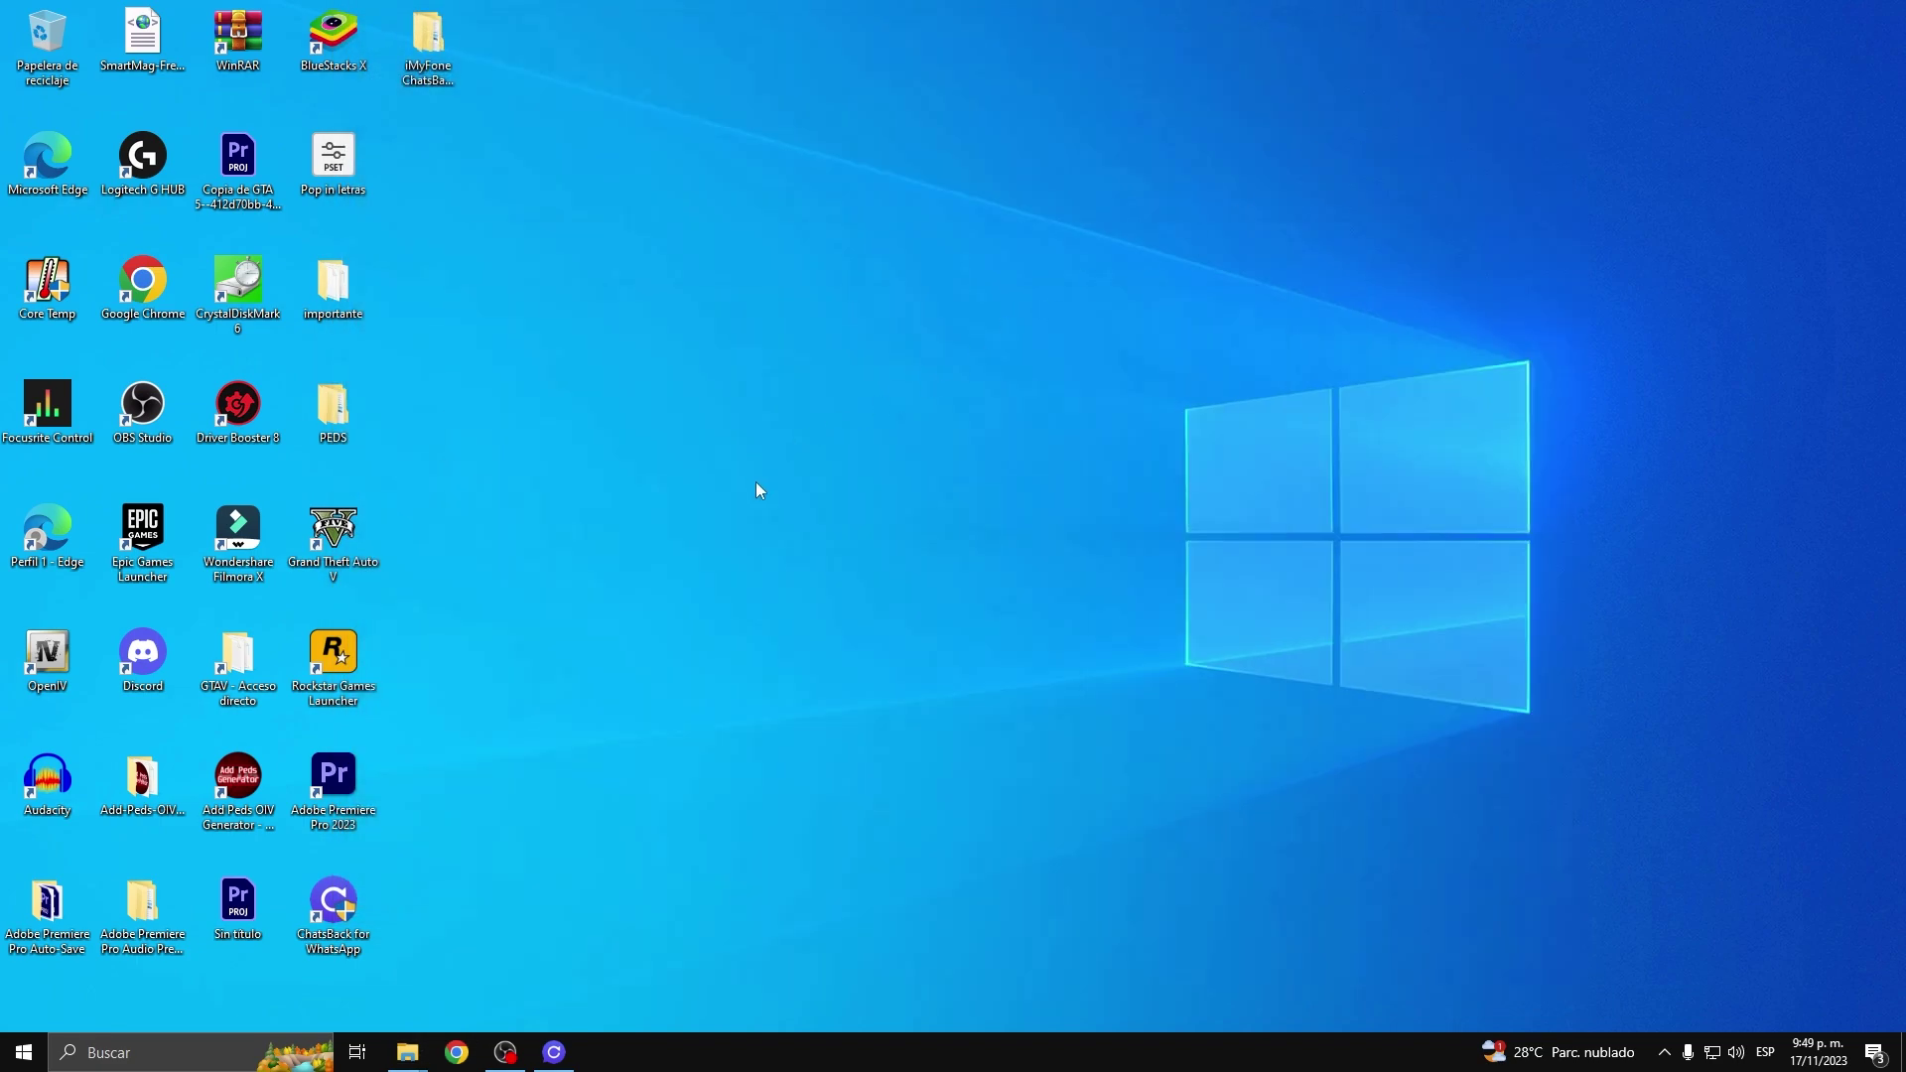
Switch to iMyFone ChatsBack, start another scan of the connected iPhone for WhatsApp Messenger data, and minimize the window.
click(553, 1052)
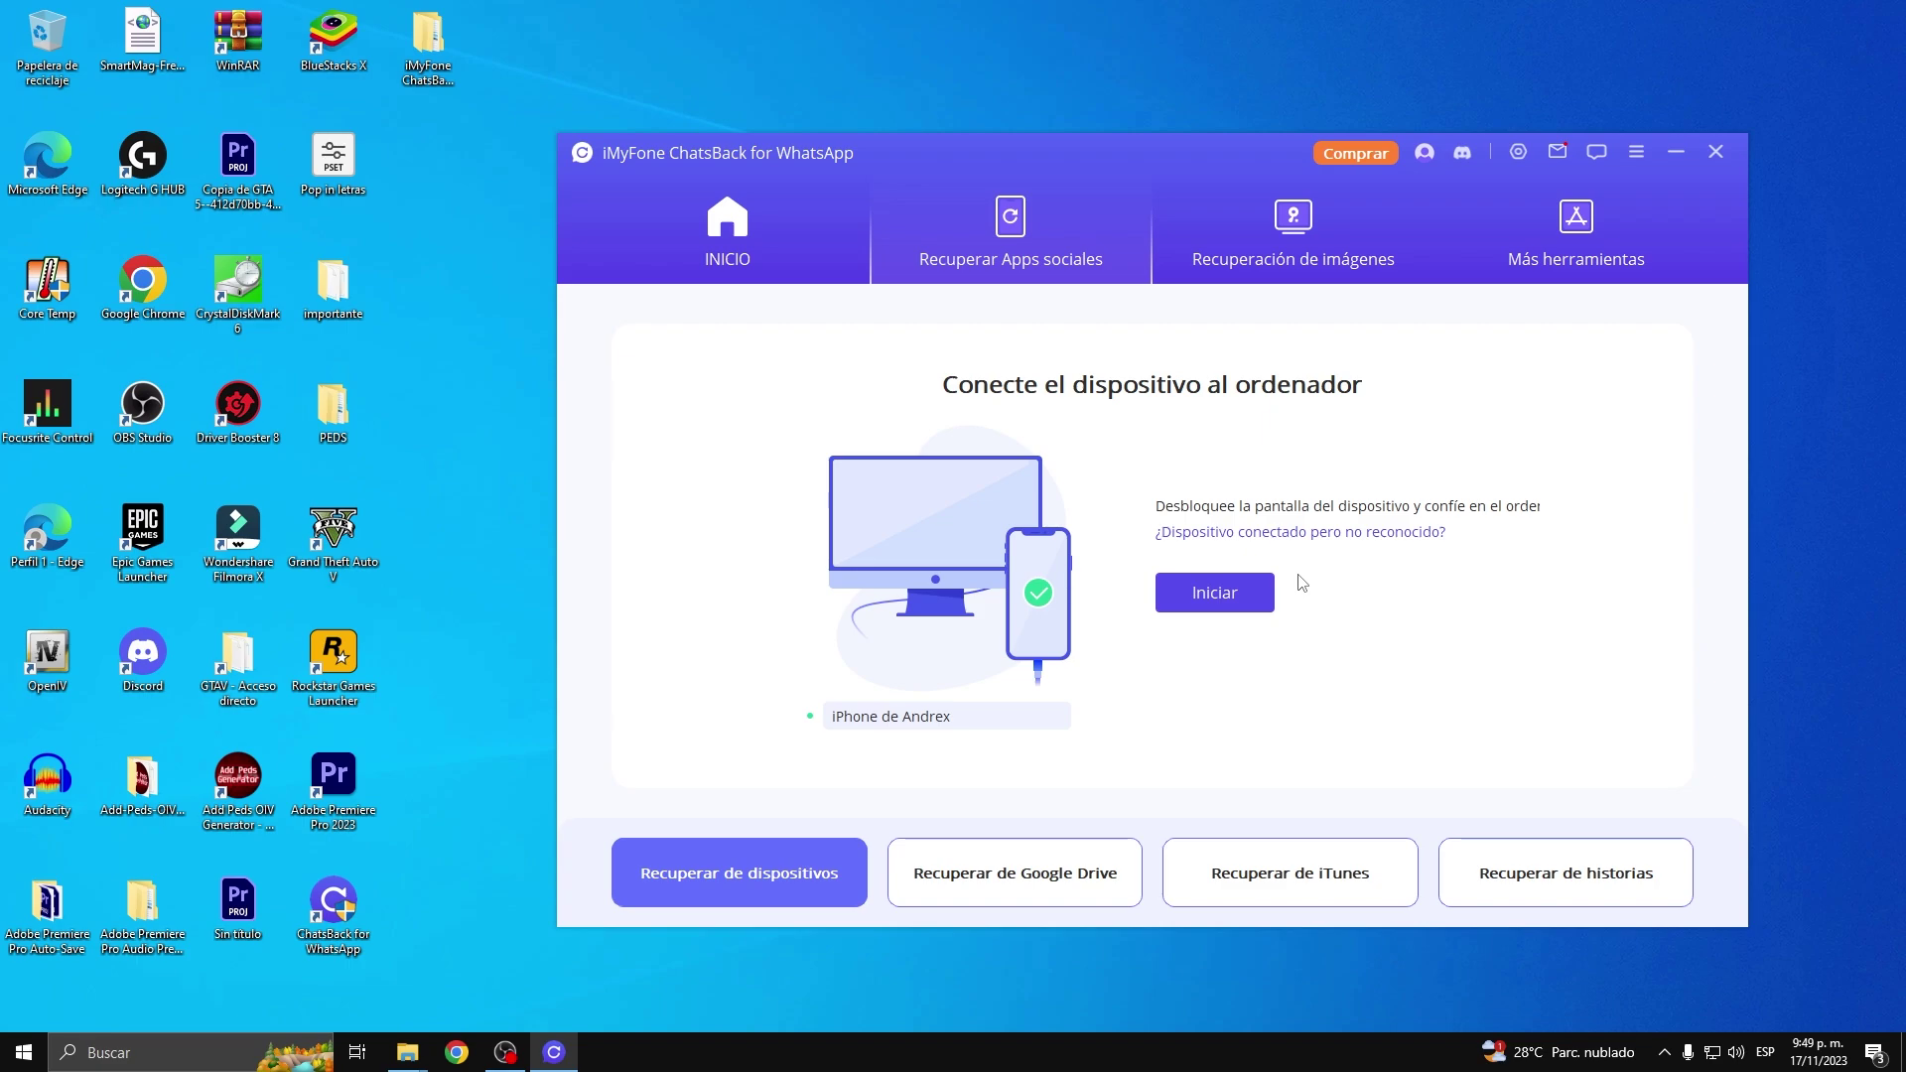
click(1257, 597)
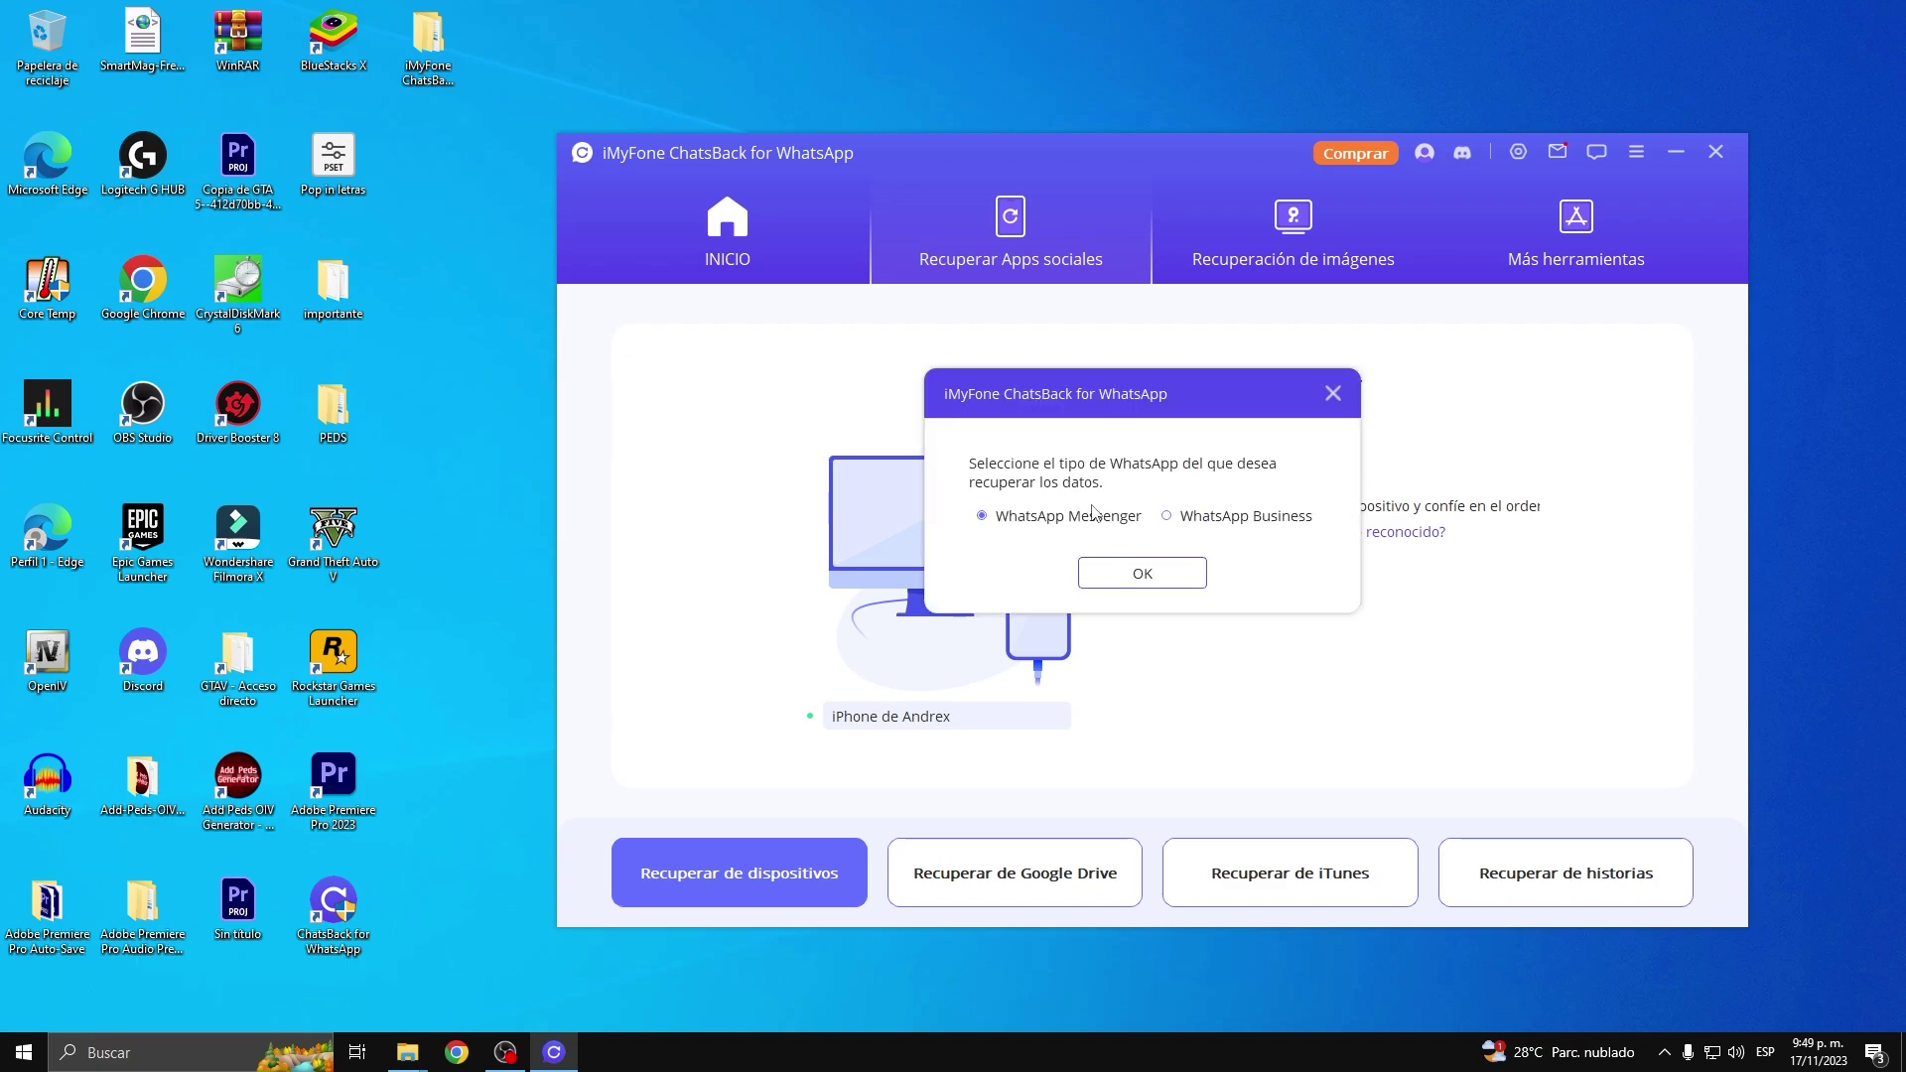
click(1155, 580)
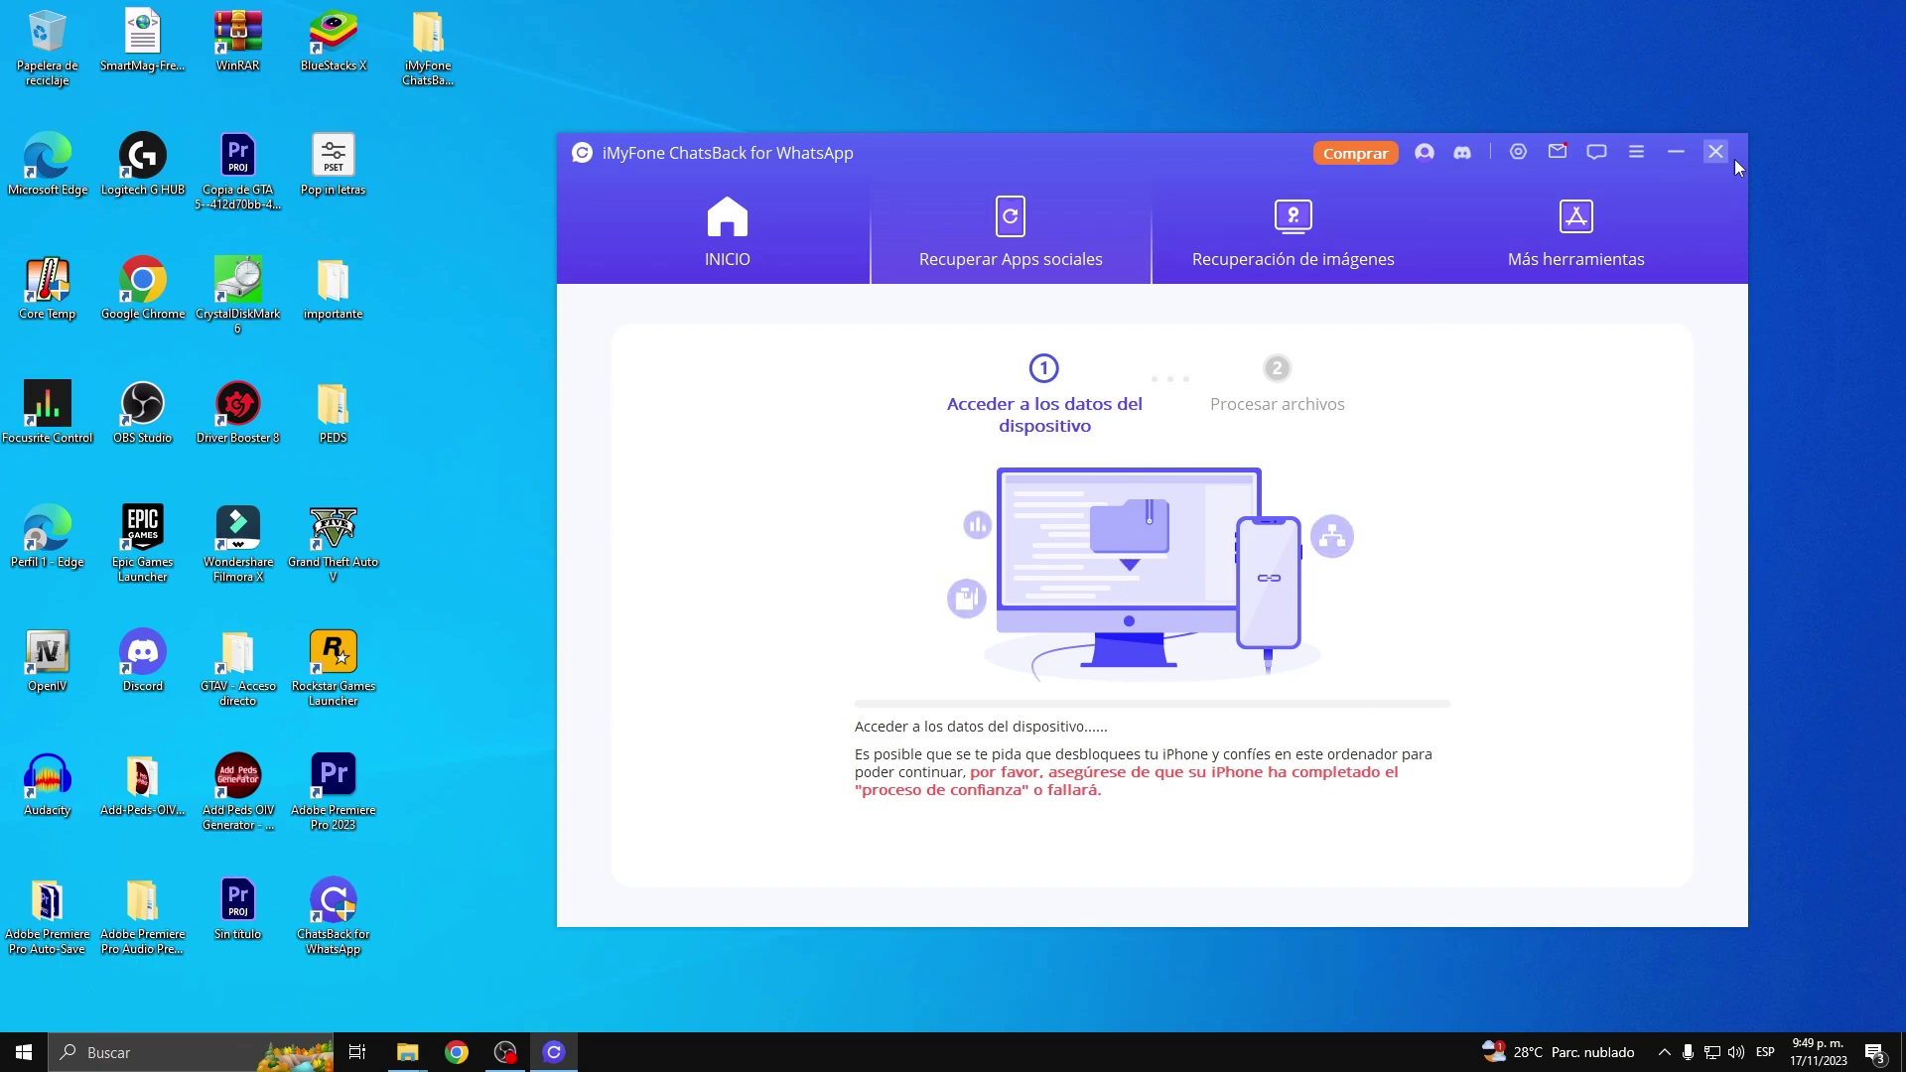
click(1674, 154)
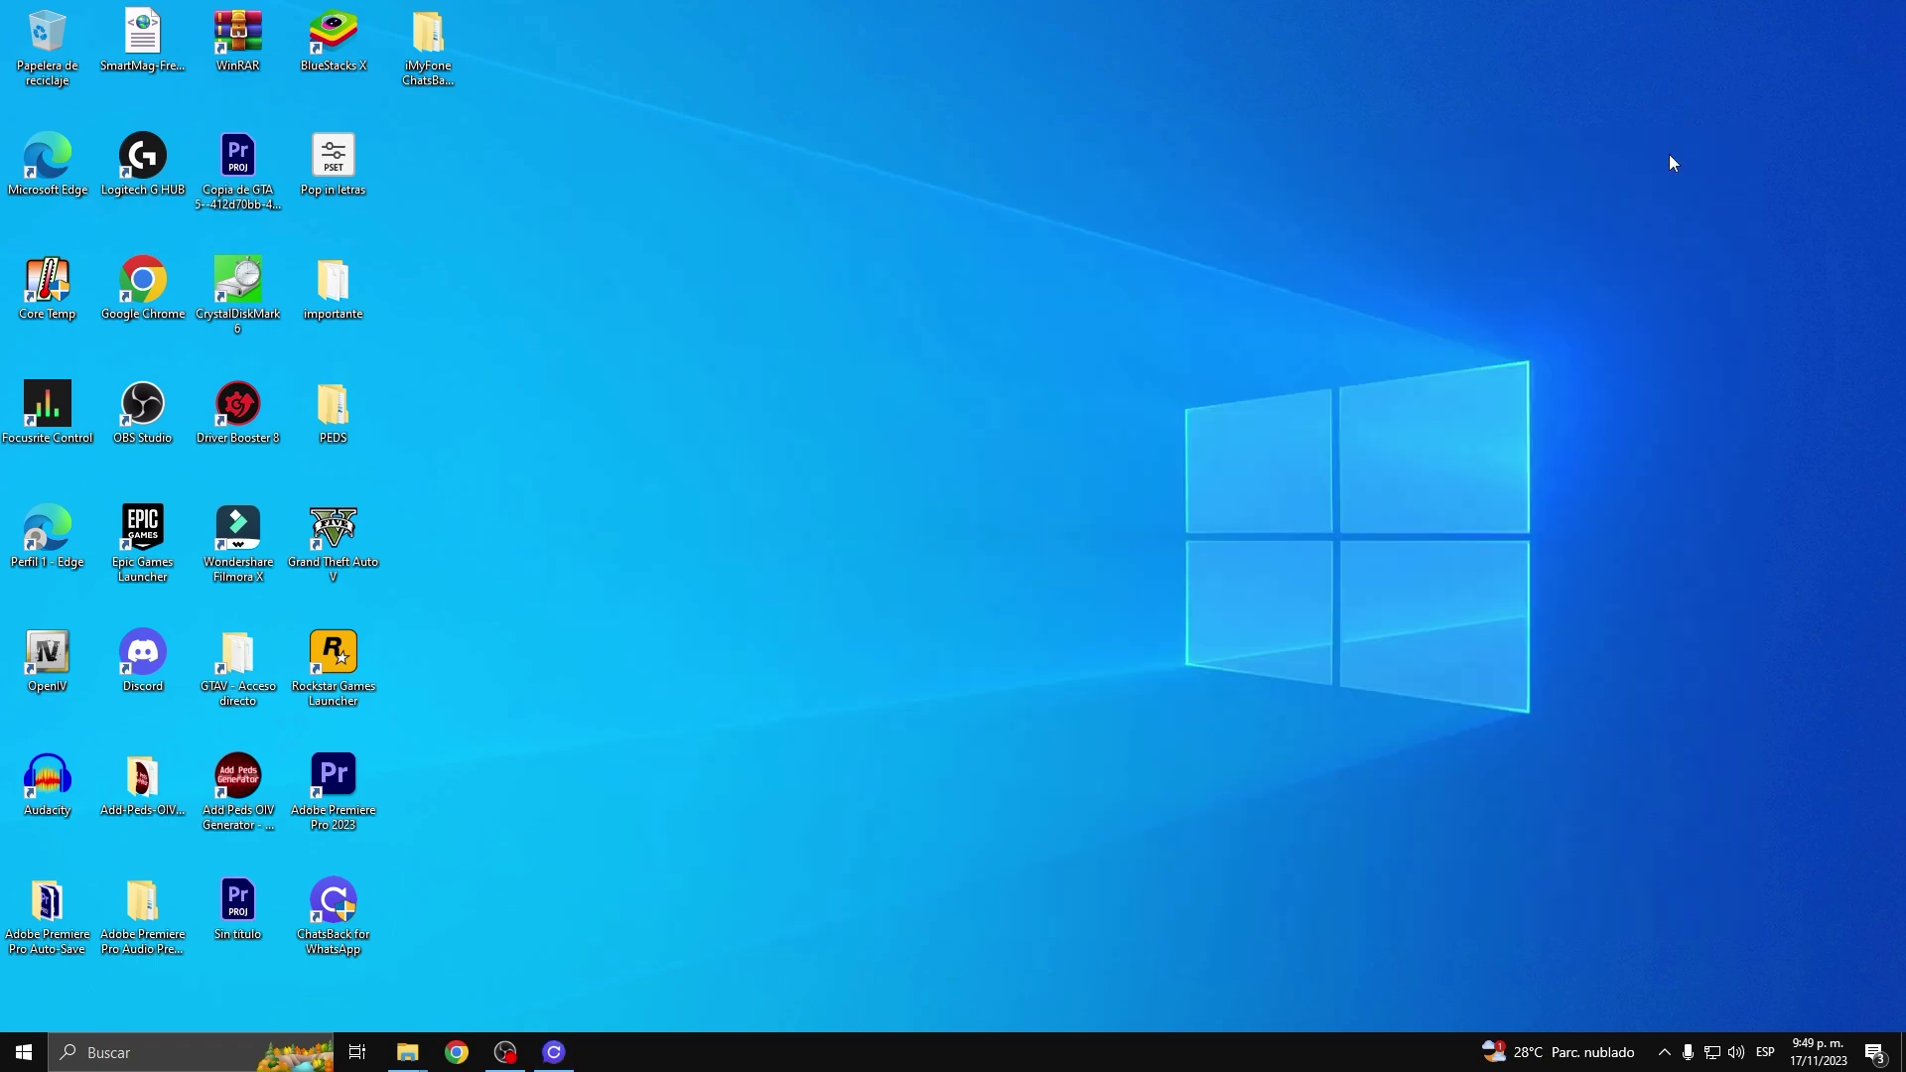